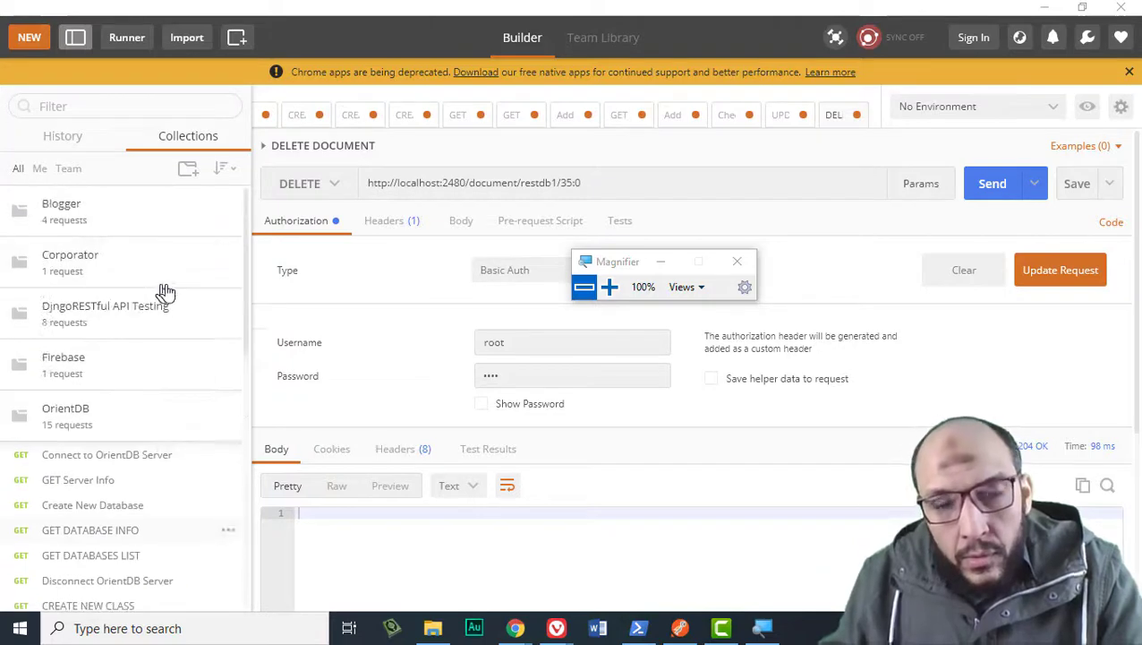
Bring up Postman's Create New window from the NEW toolbar button.
scroll(179, 296, "down", 5)
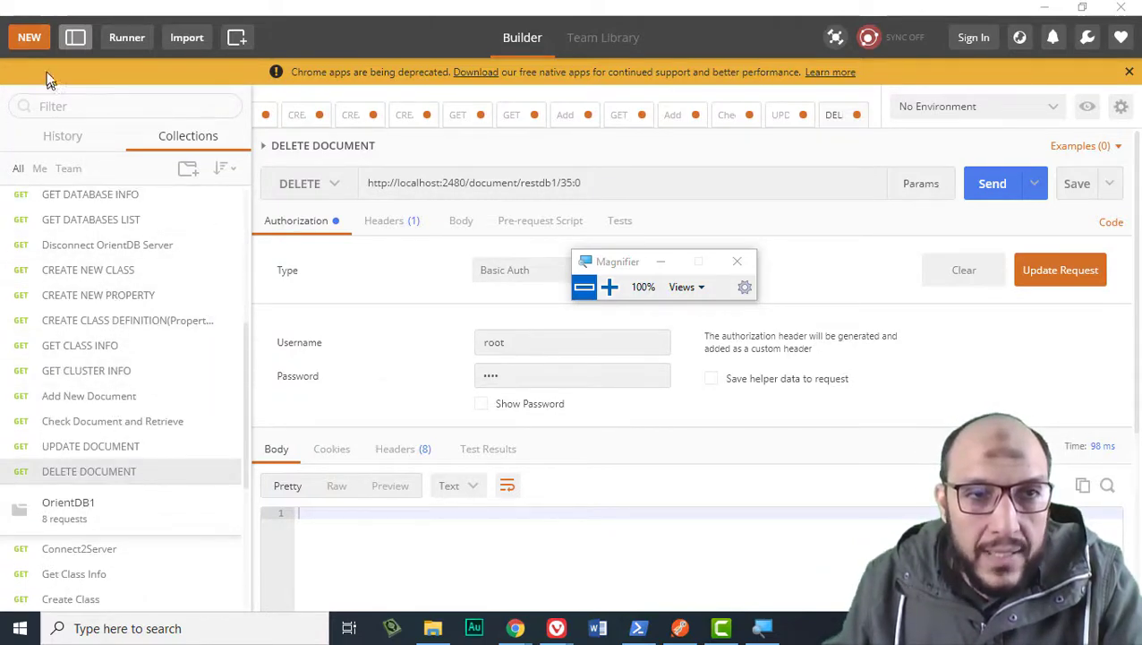
left_click(28, 37)
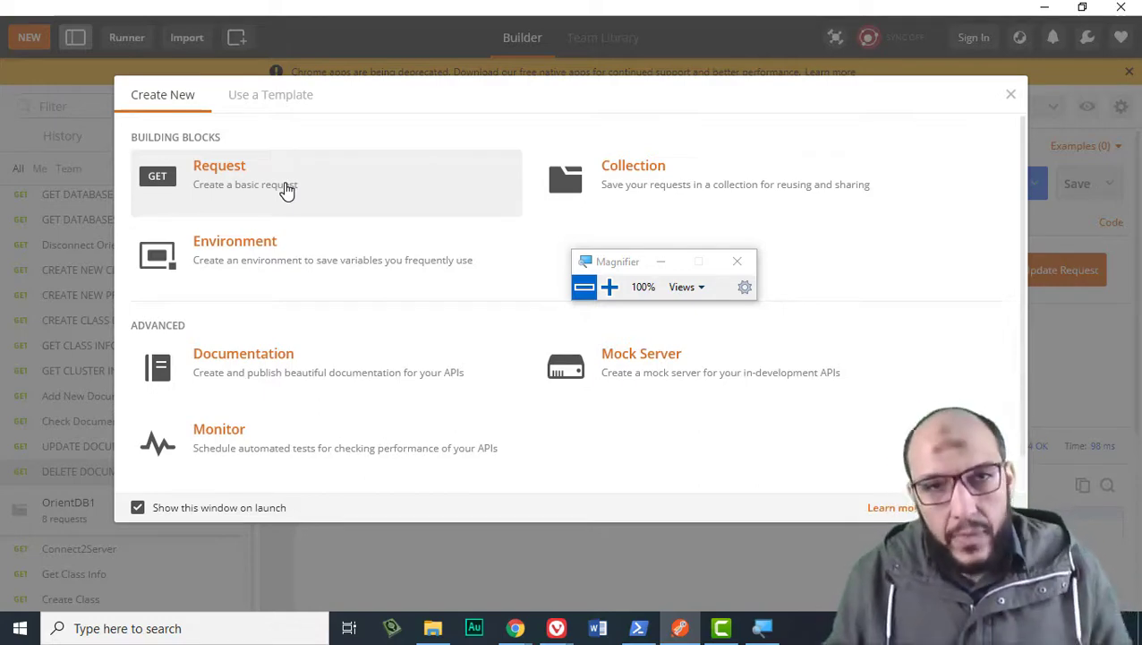
Create a basic request named 'Query Over API' and save it in the OrientDB collection.
left_click(287, 188)
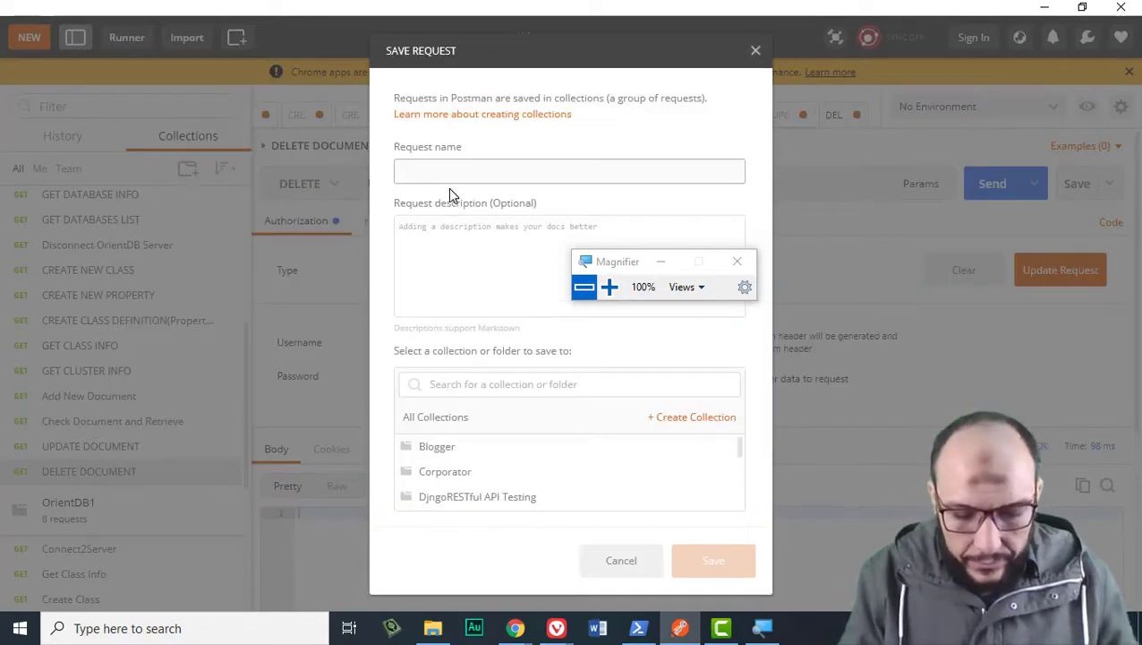
type("Query Over API")
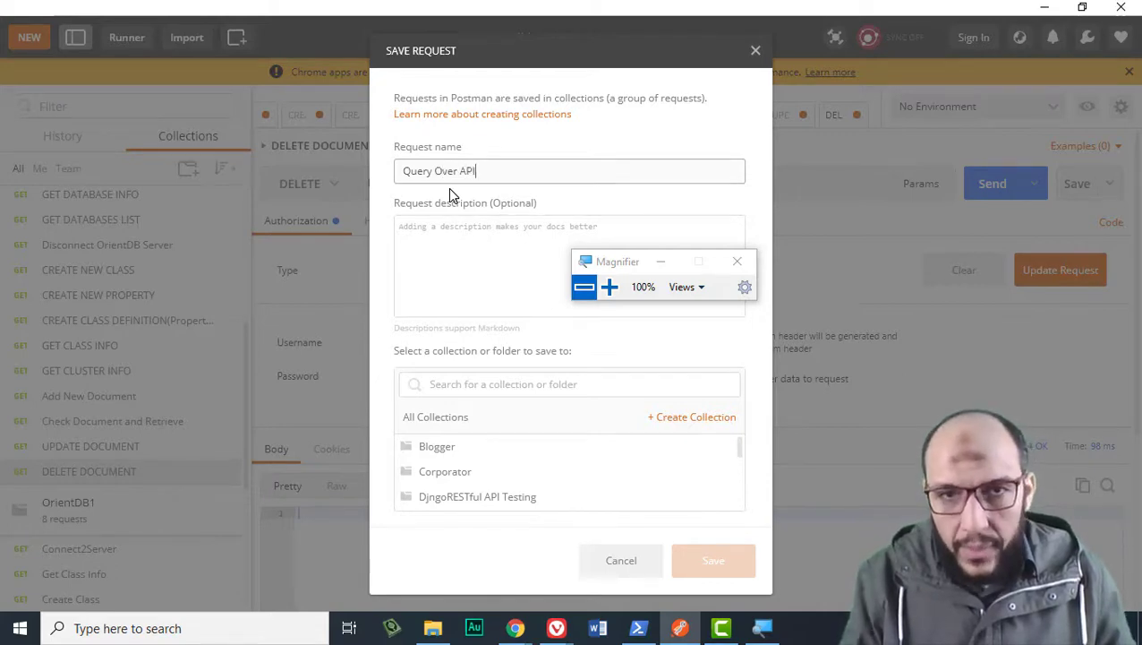
left_click_drag(622, 265, 688, 235)
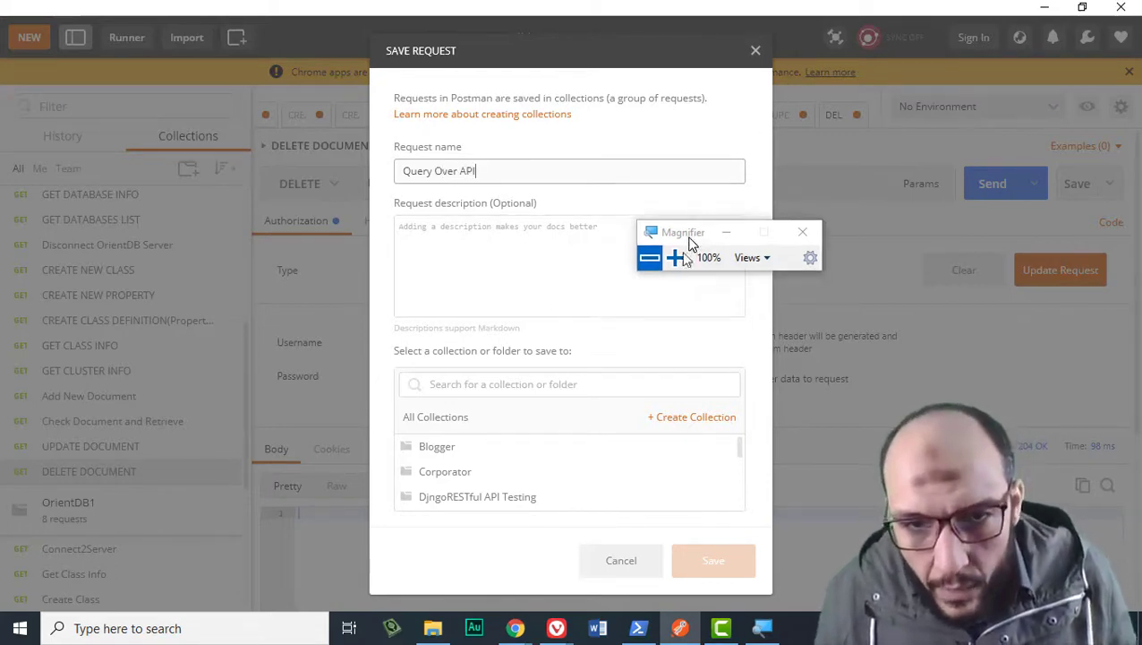
scroll(507, 485, "down", 2)
left_click(485, 463)
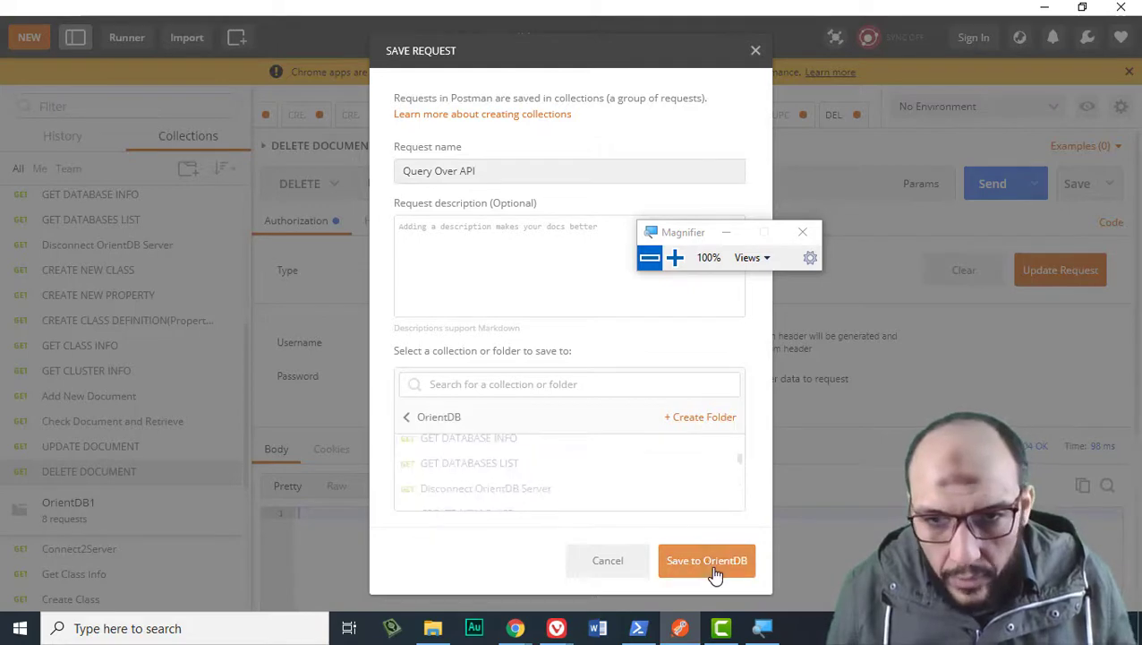
left_click(713, 564)
left_click(501, 186)
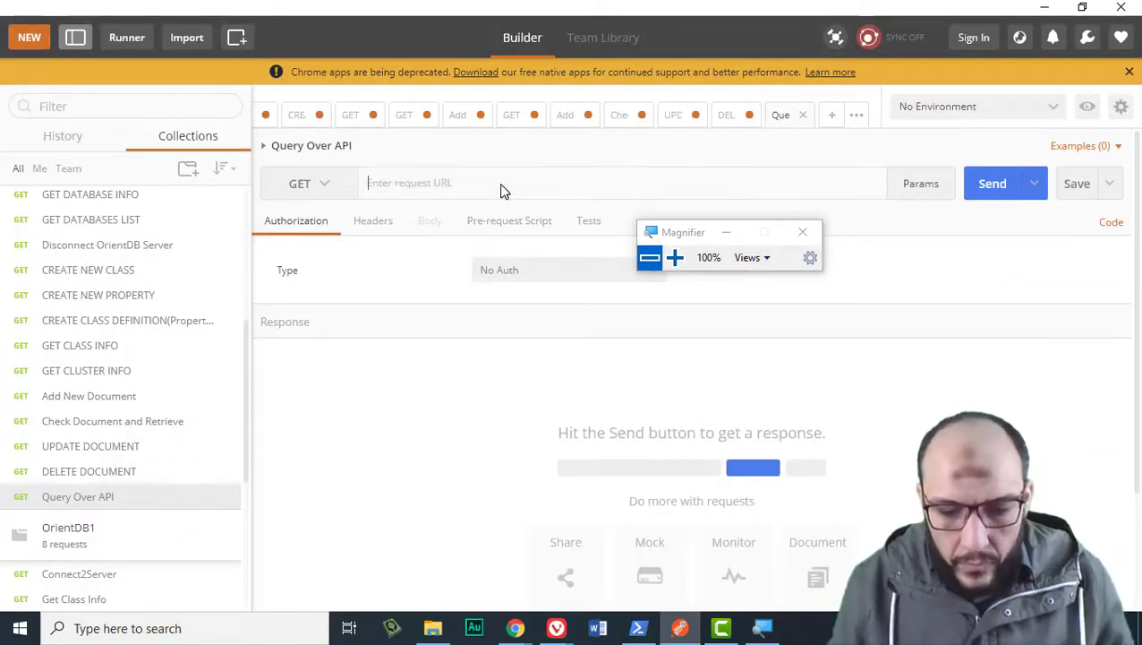
type("2480")
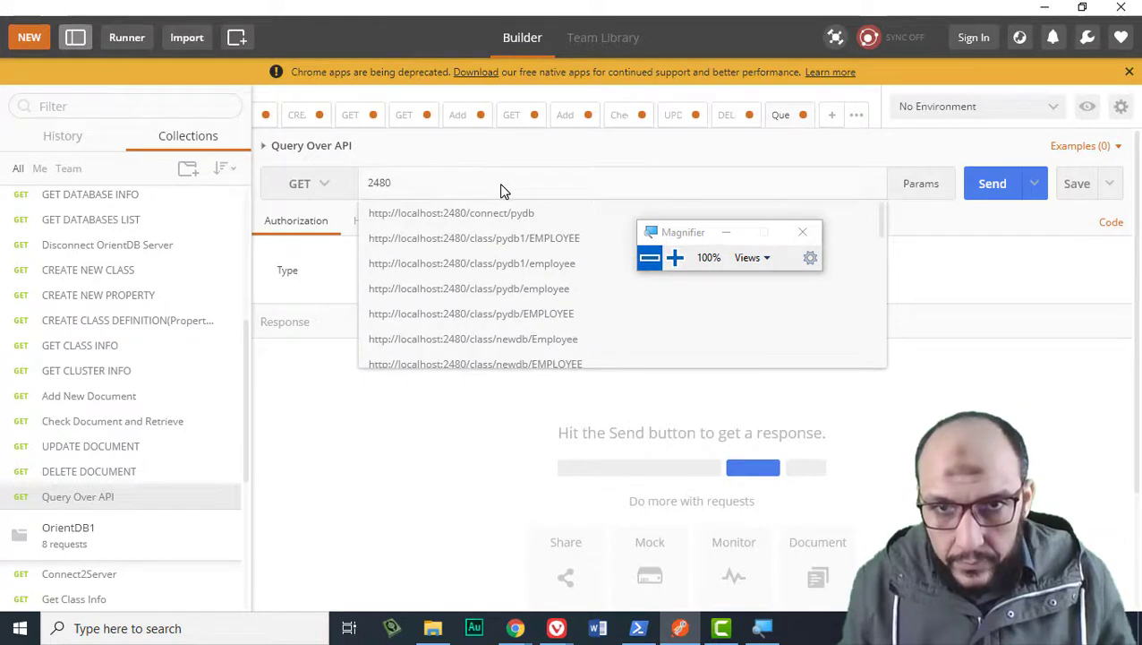
key("Down")
key("Return")
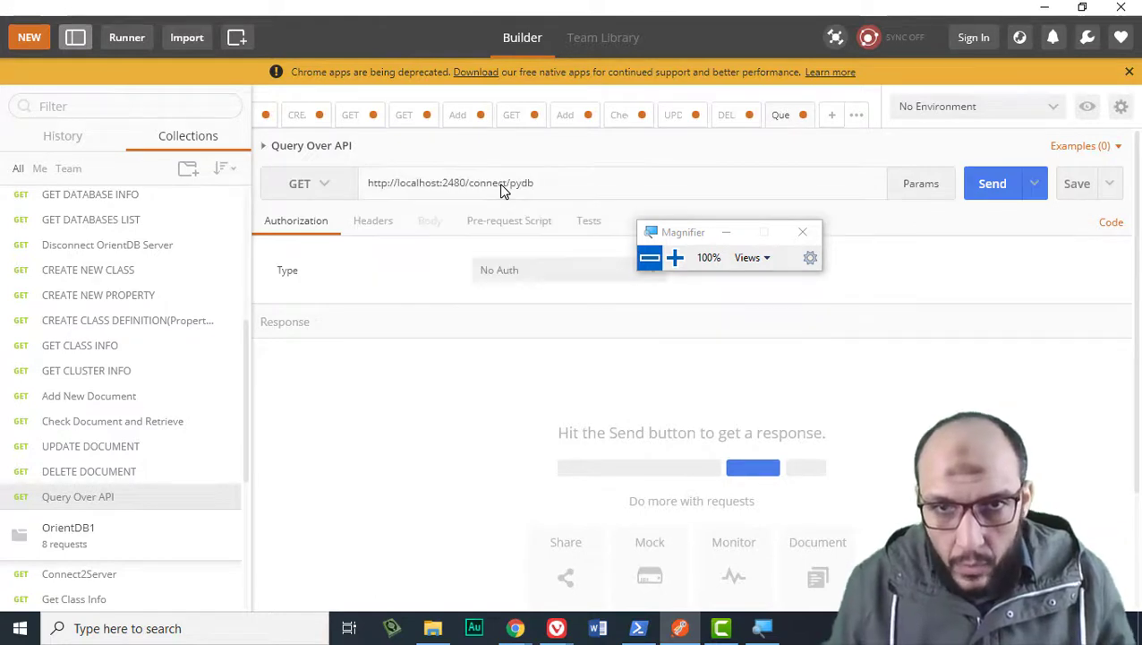
left_click_drag(501, 186, 548, 186)
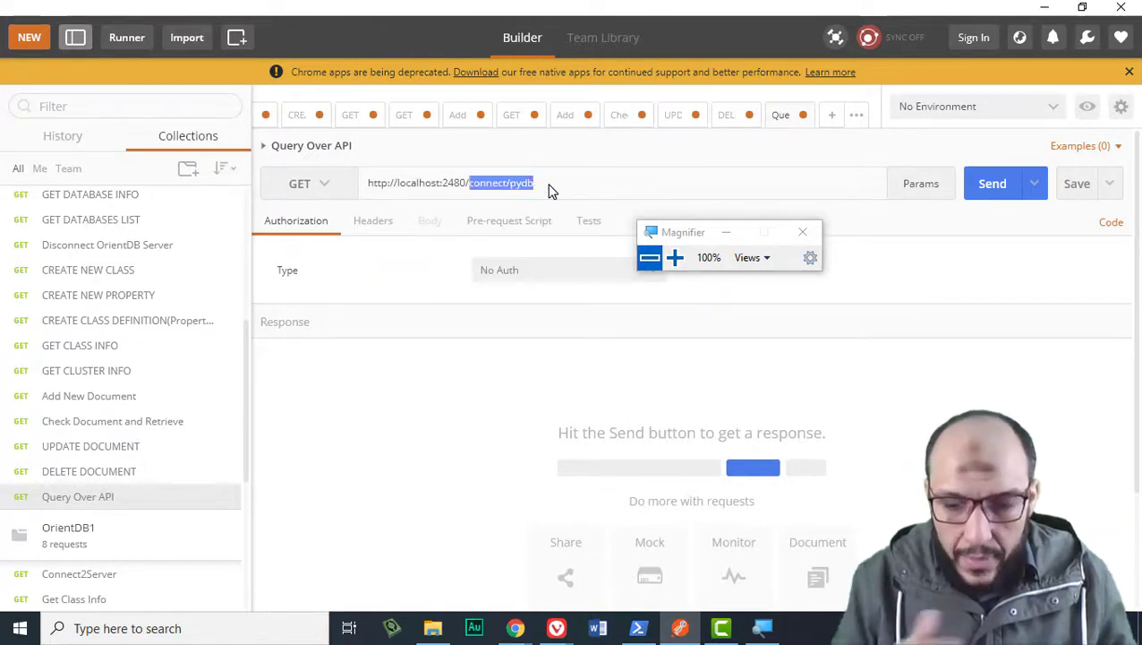
type("query")
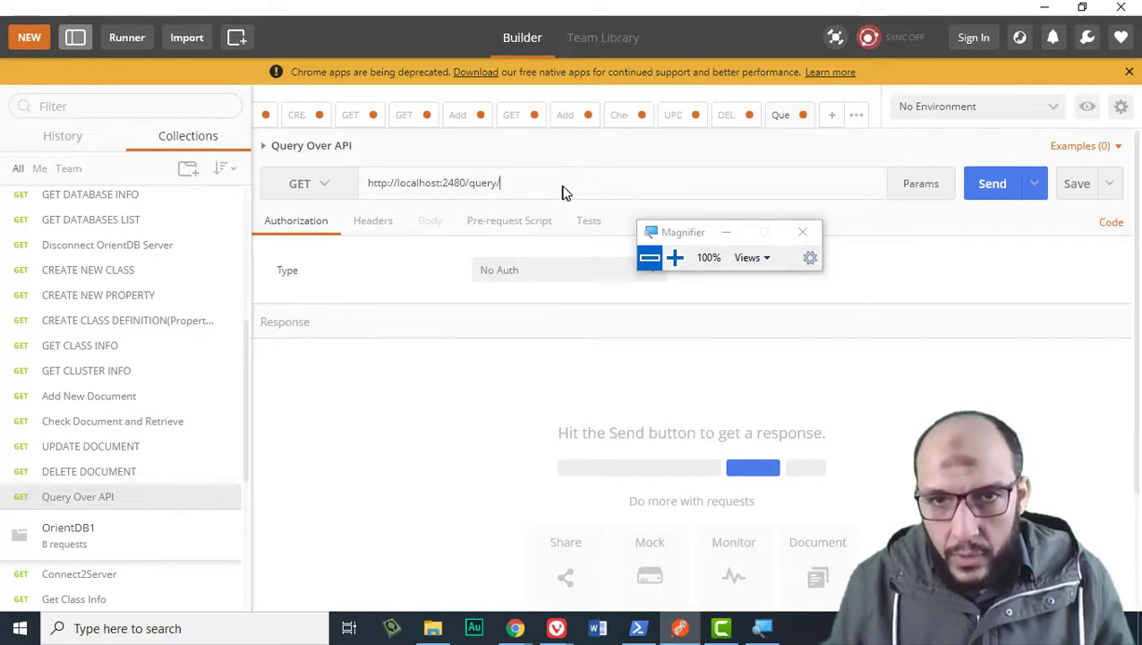
left_click(675, 259)
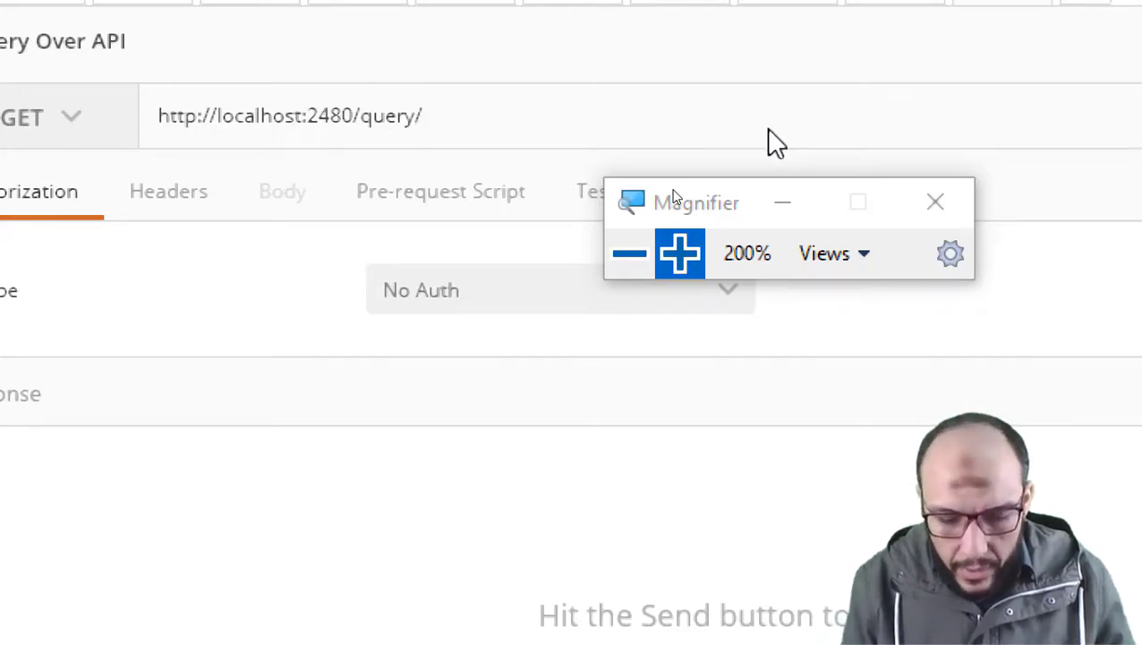
type("rest")
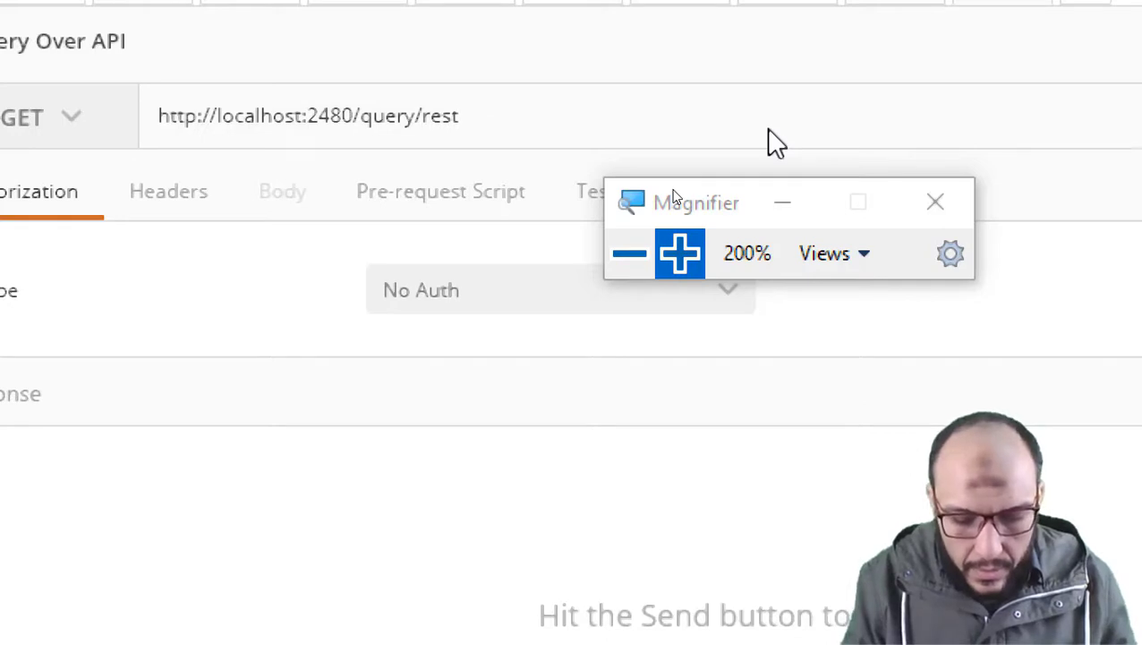
type("db1")
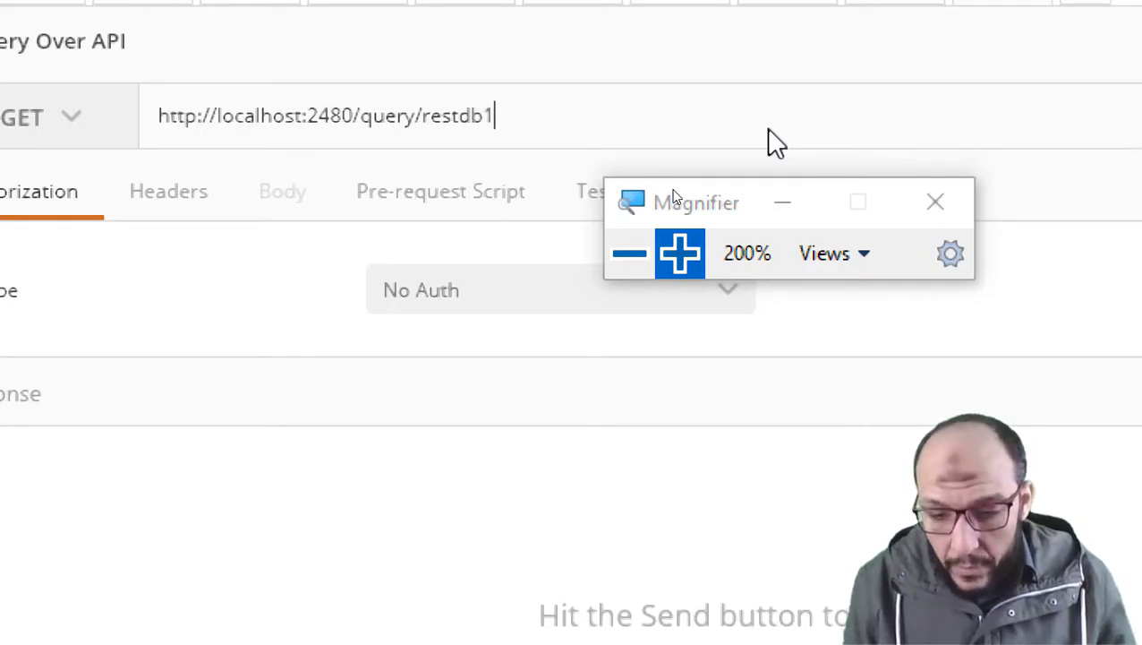
type("/")
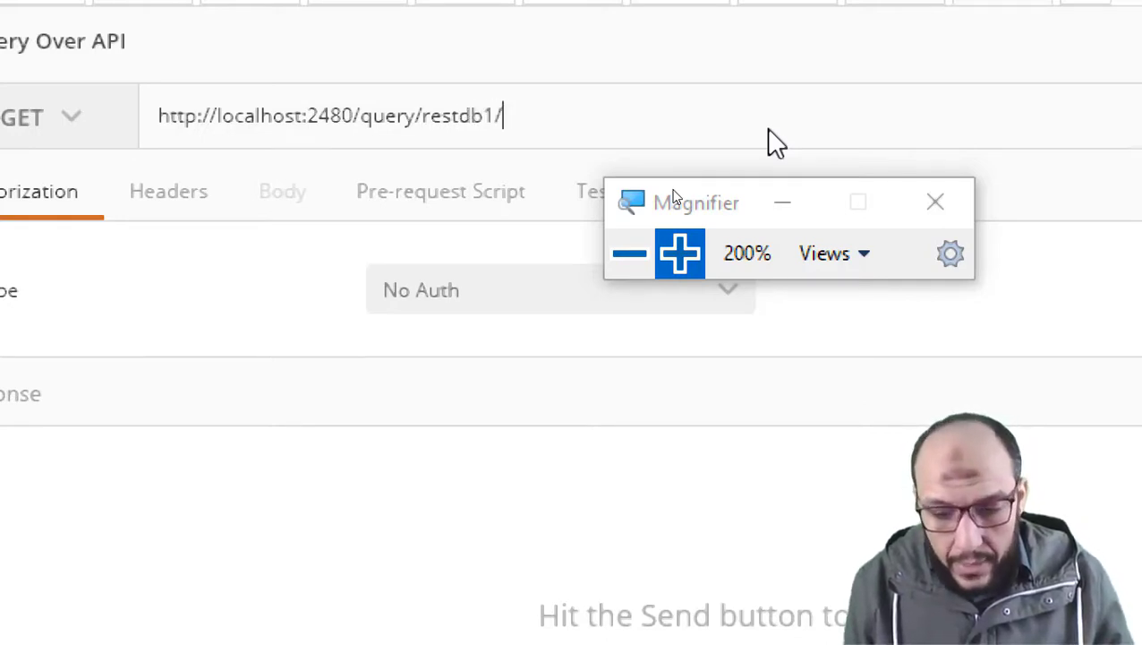
type("sql")
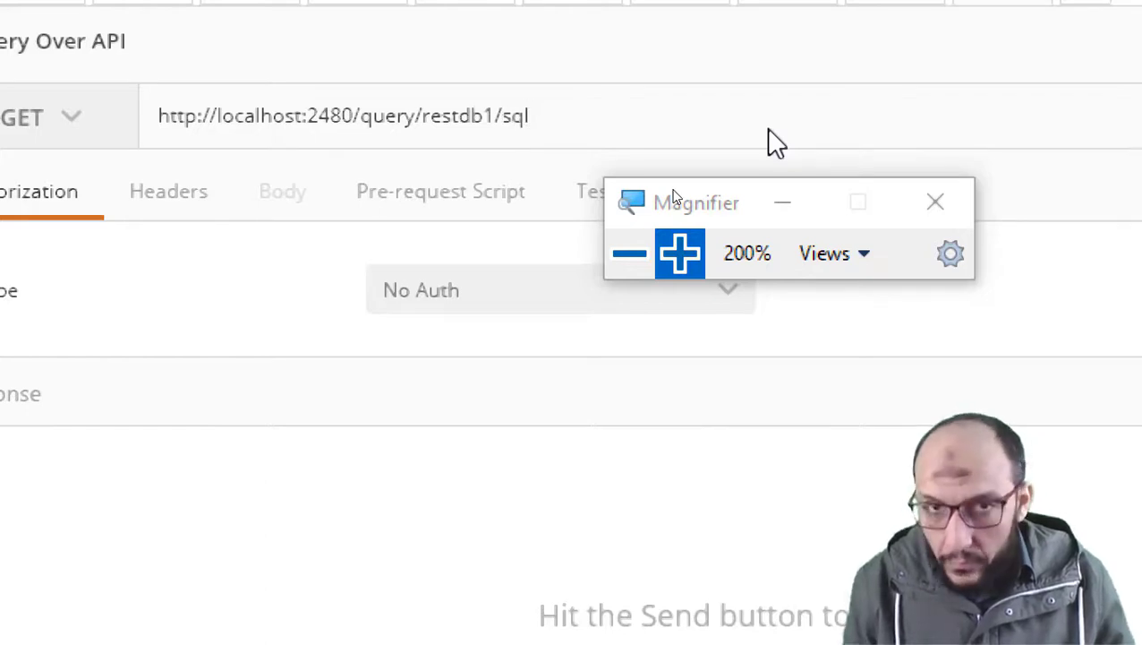
type("/")
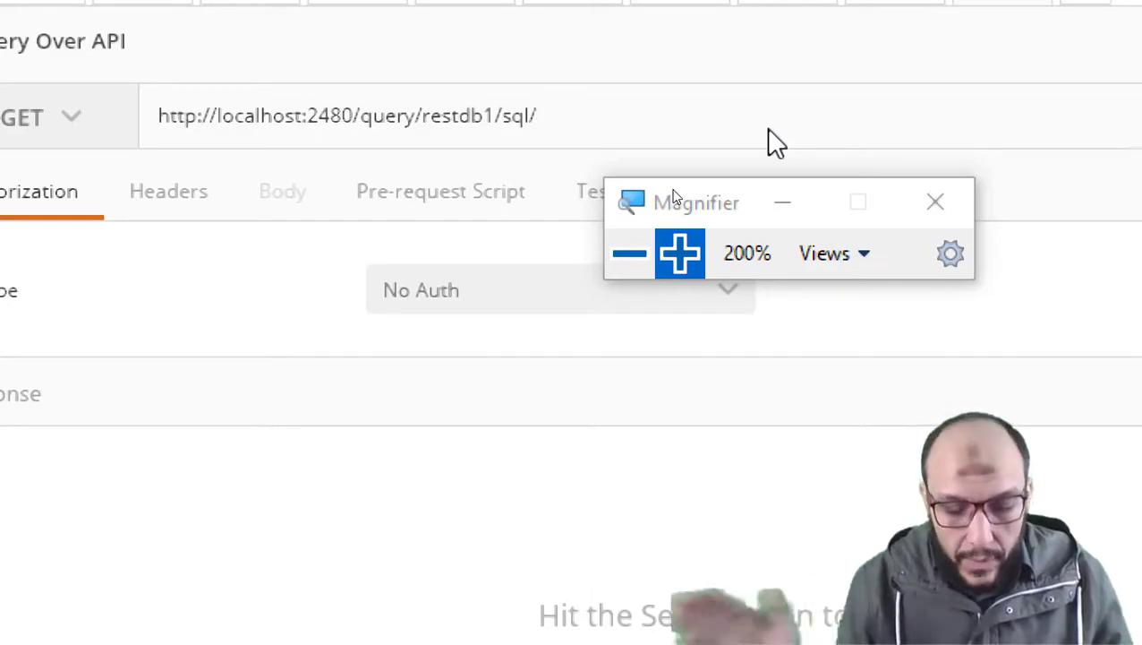
type("SELEC")
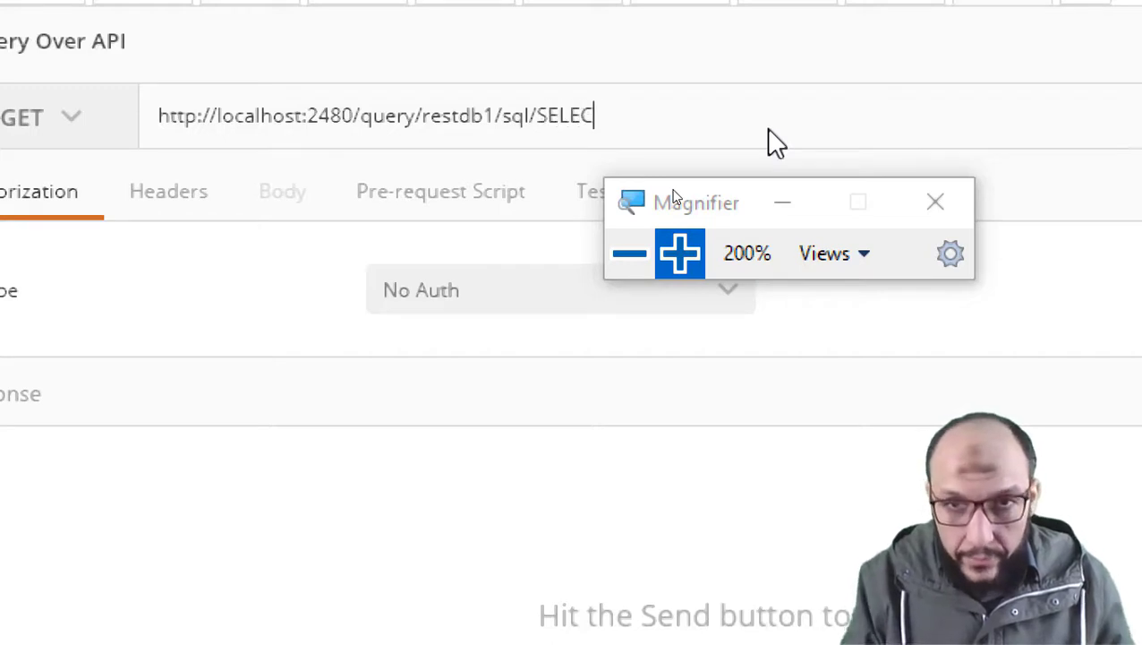
type("T FROM ")
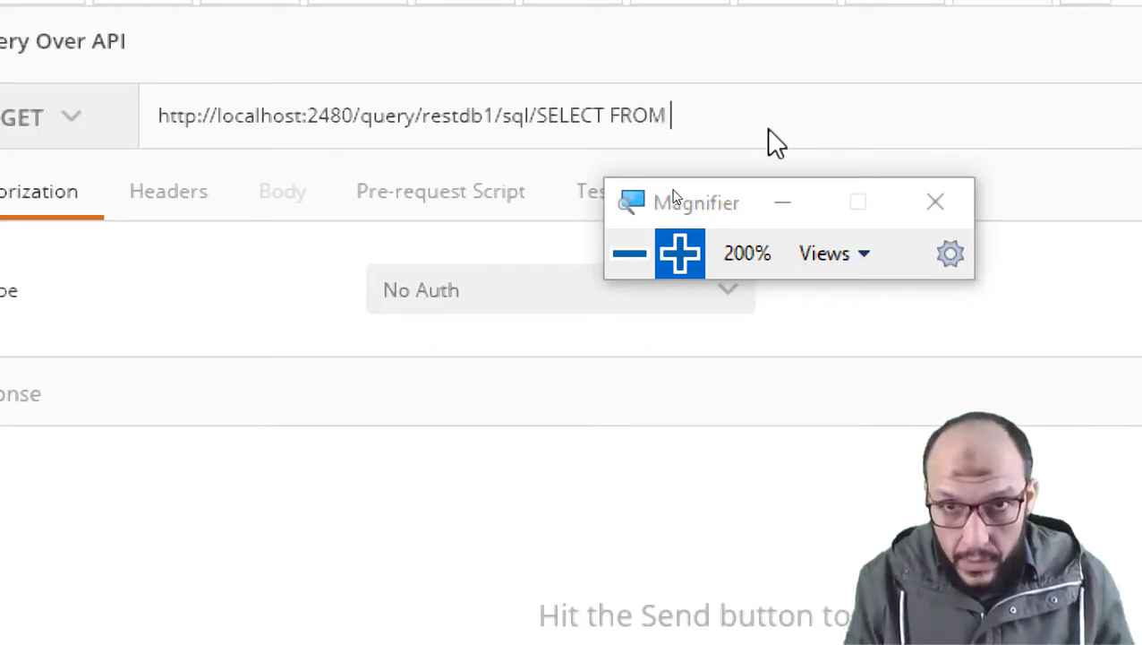
type("EMP1")
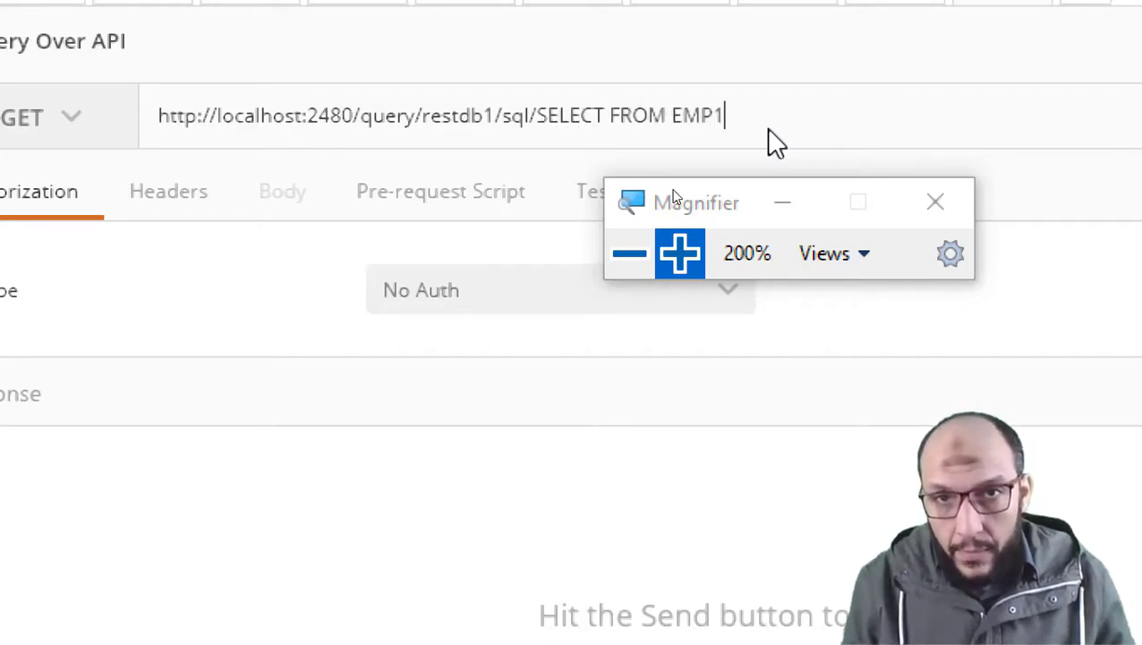
Switch authorization to Basic Auth and send the query, returning one EMP1 record.
left_click(633, 260)
left_click(495, 271)
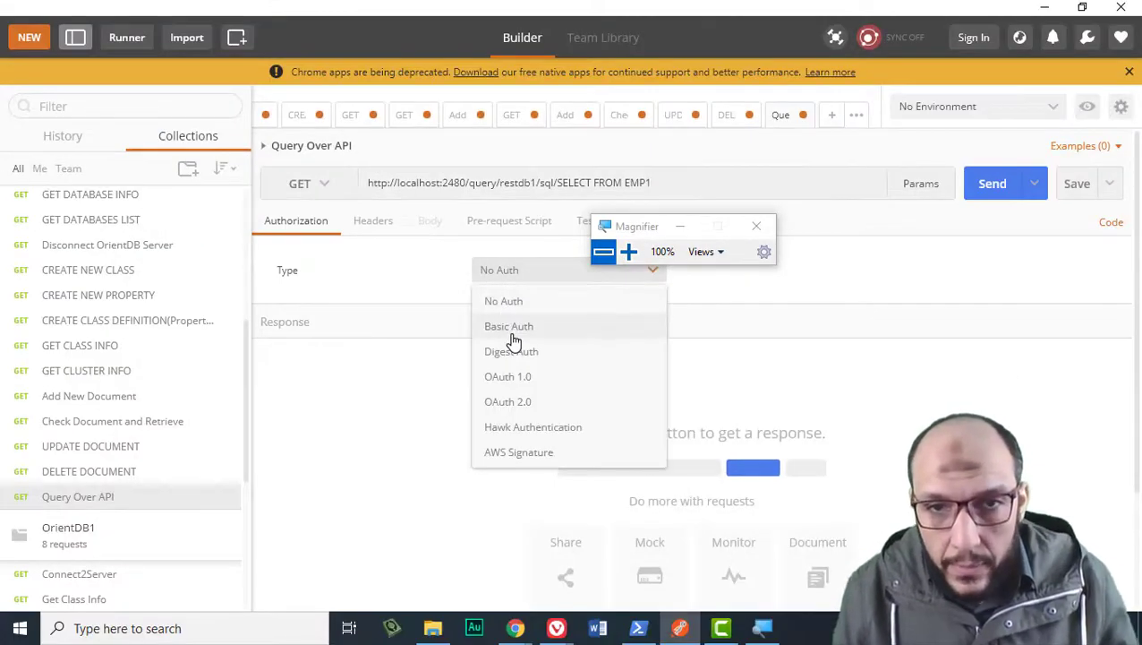
left_click(515, 328)
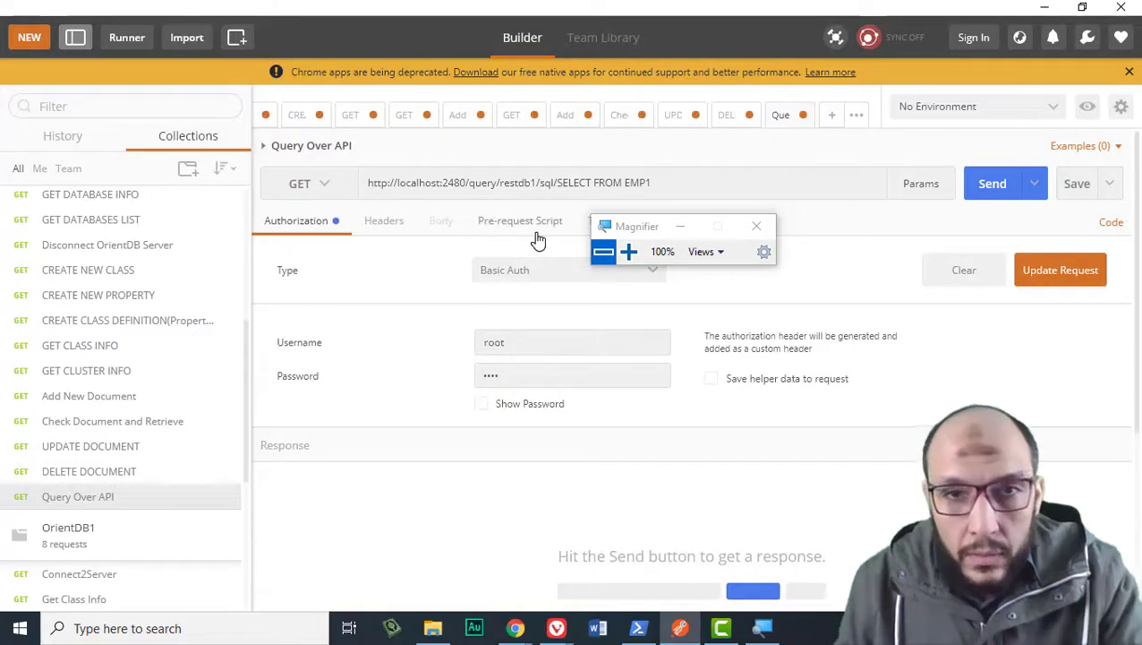
left_click(1003, 184)
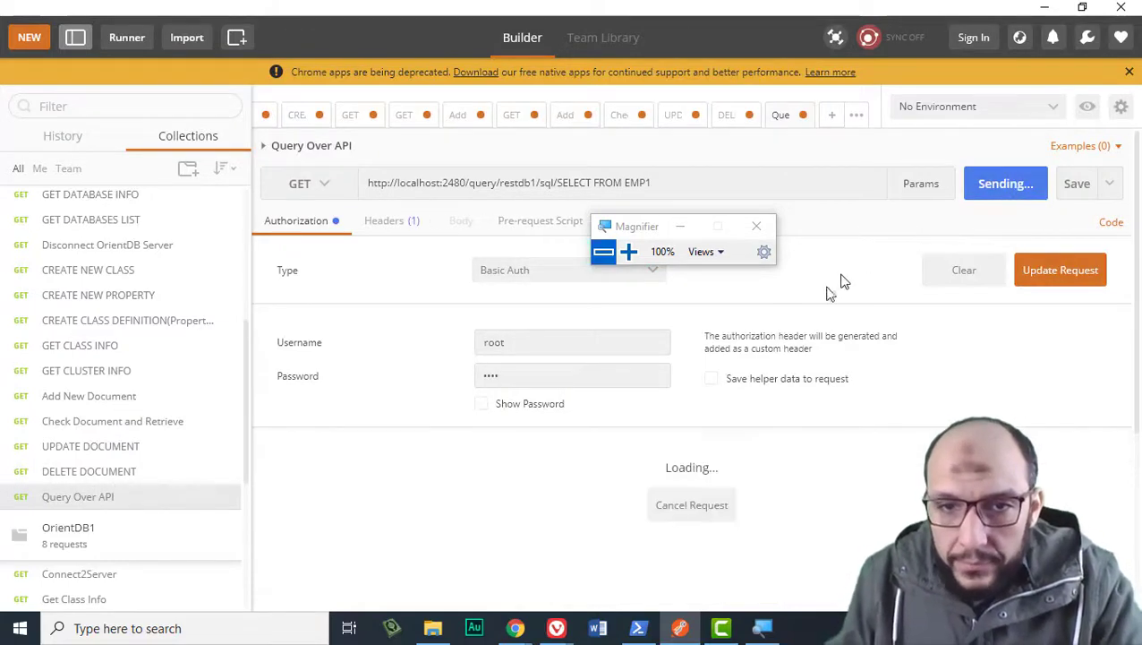
scroll(879, 356, "down", 5)
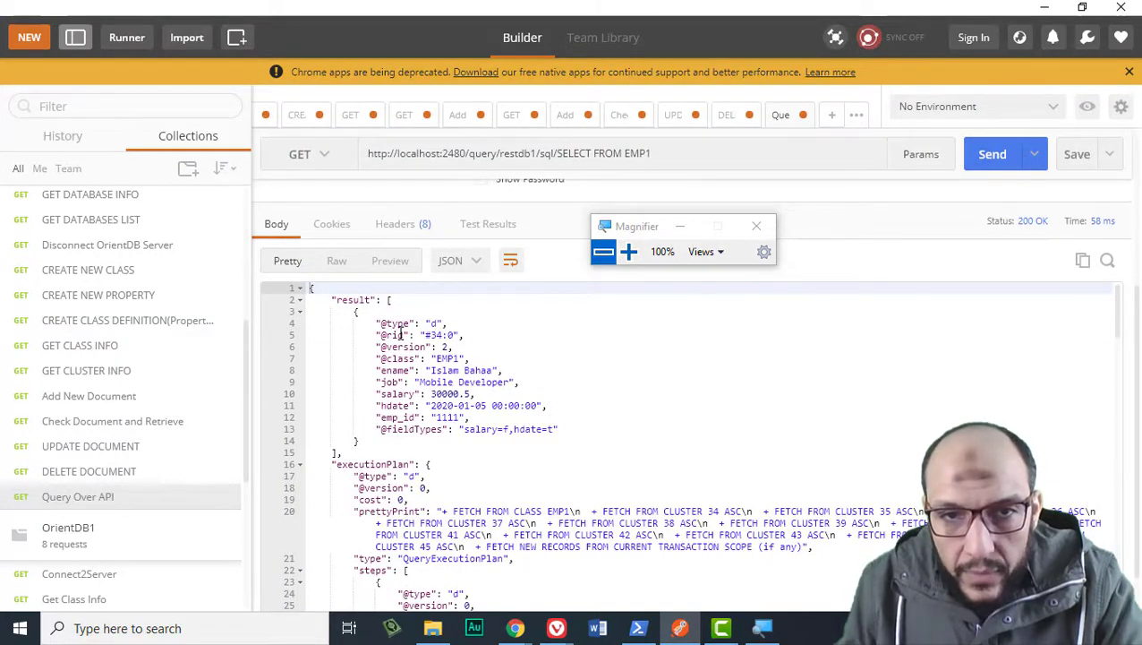
left_click_drag(380, 335, 451, 334)
left_click_drag(379, 346, 455, 346)
left_click(457, 369)
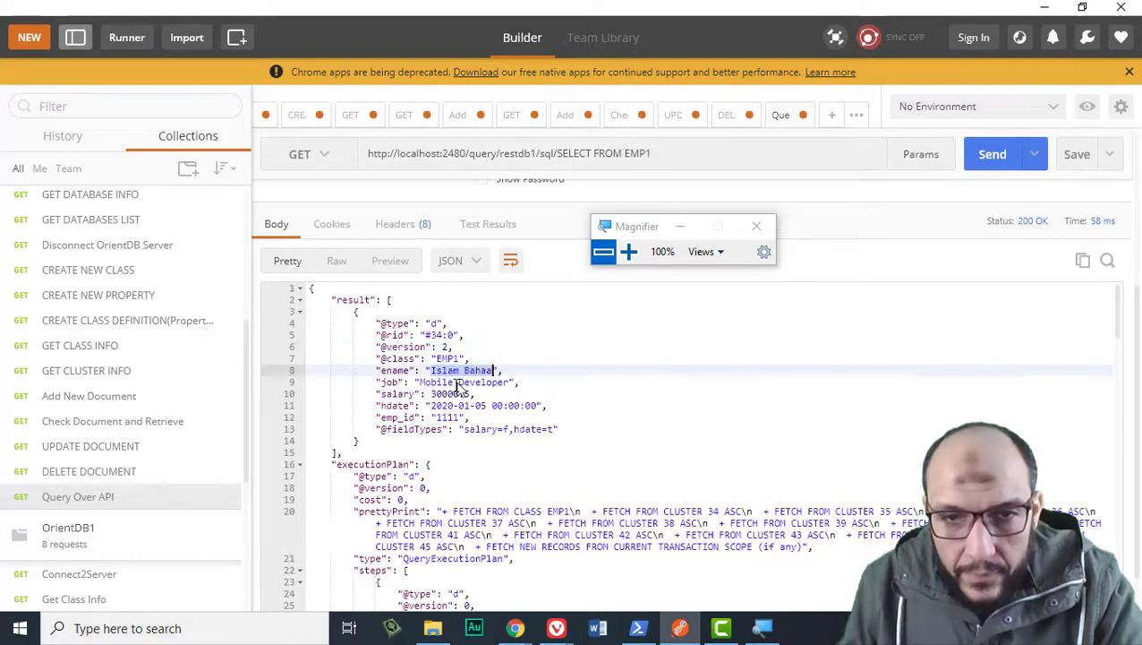
scroll(453, 385, "down", 2)
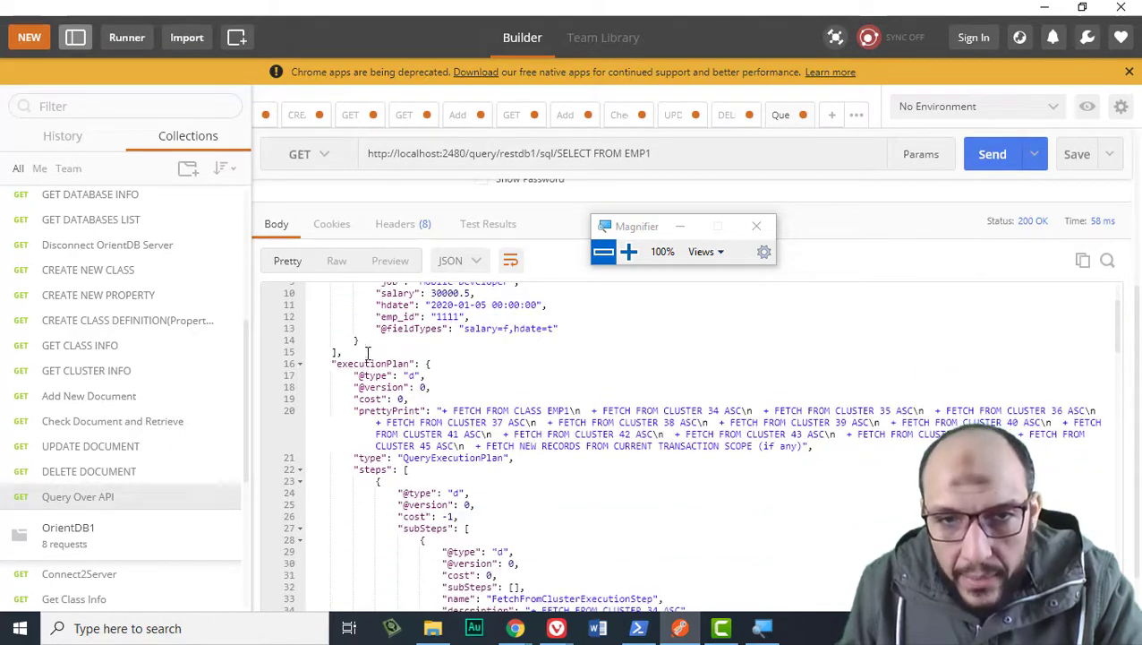
double_click(376, 364)
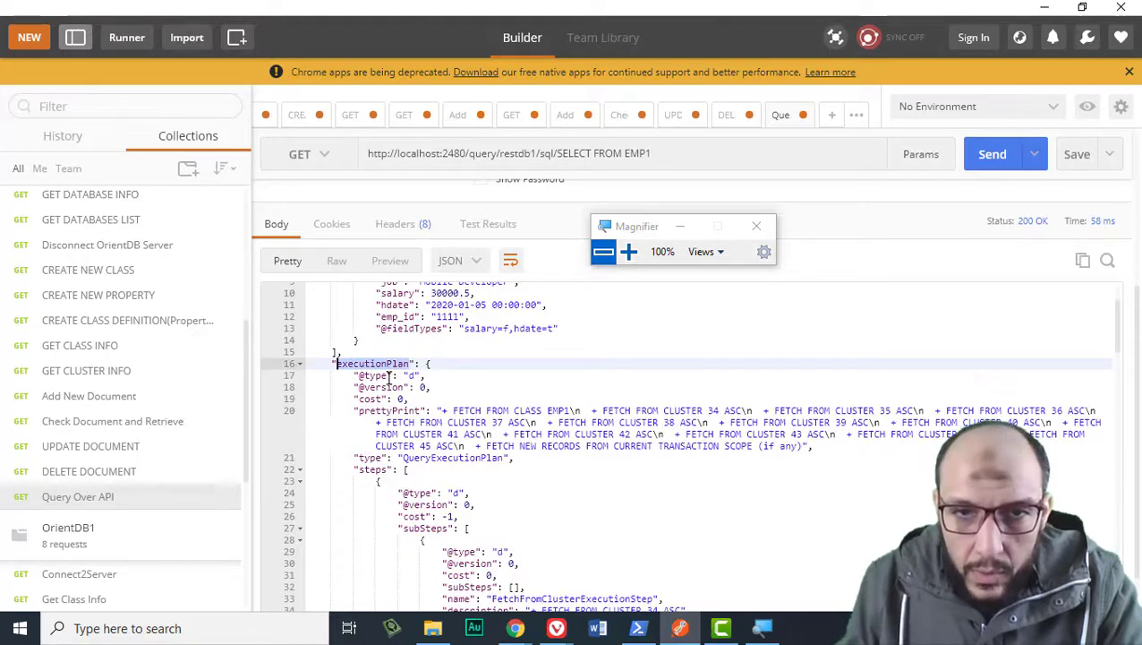
left_click(384, 399)
Review the executionPlan's cluster fetch steps, then open the saved Add New Document request.
scroll(384, 403, "down", 5)
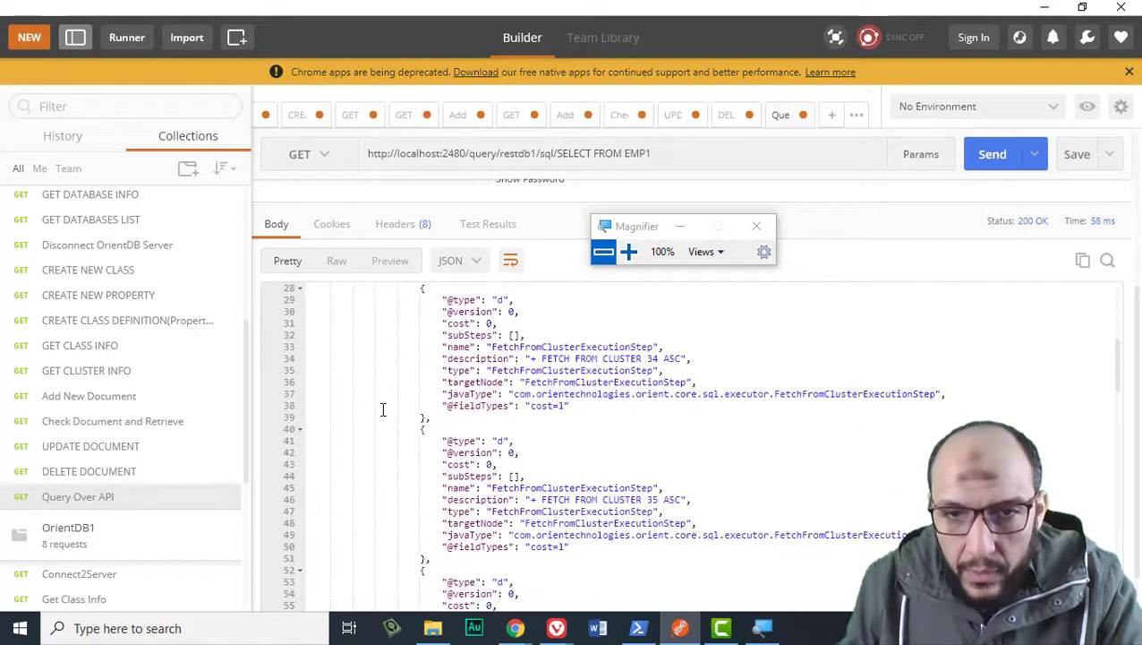
scroll(383, 410, "down", 20)
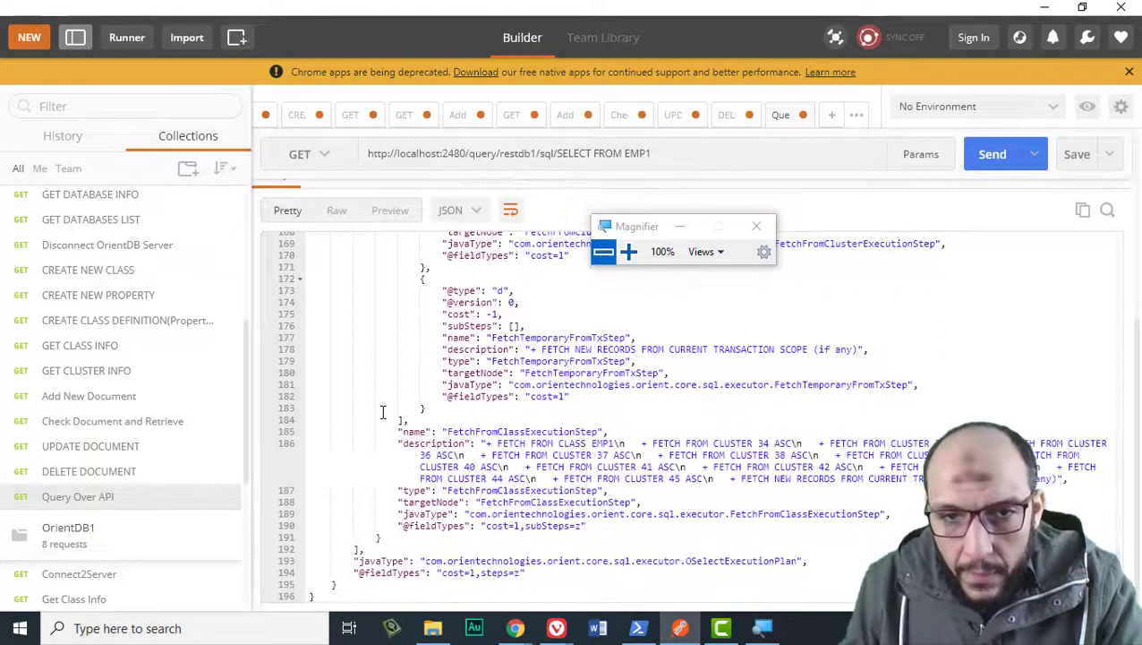
scroll(381, 410, "up", 20)
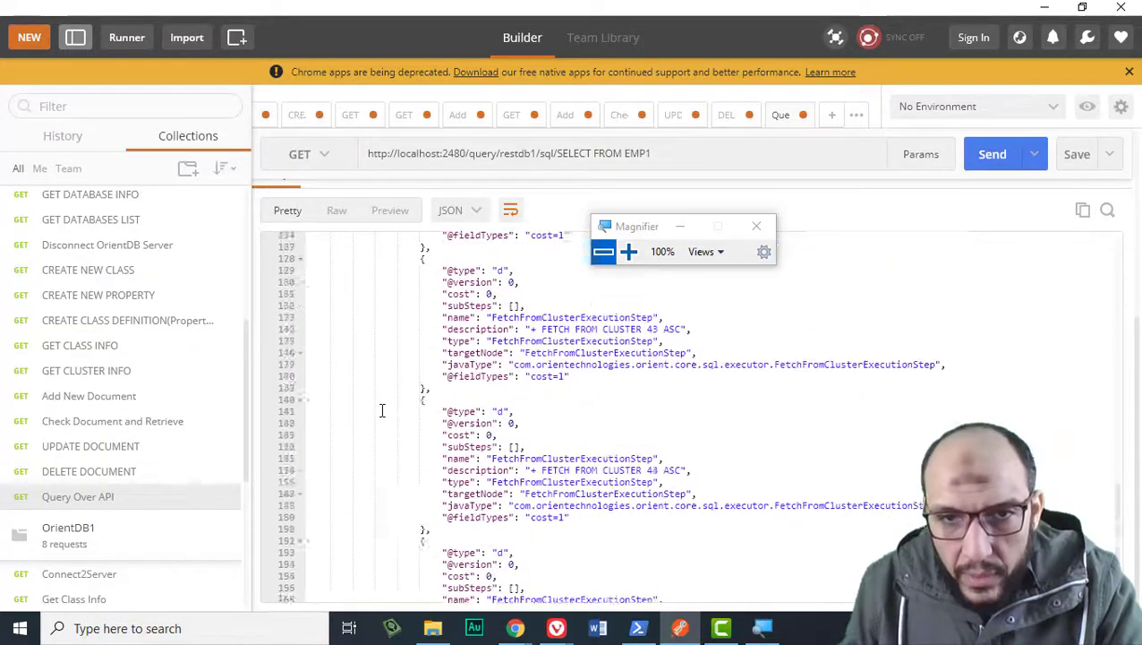
scroll(379, 408, "up", 3)
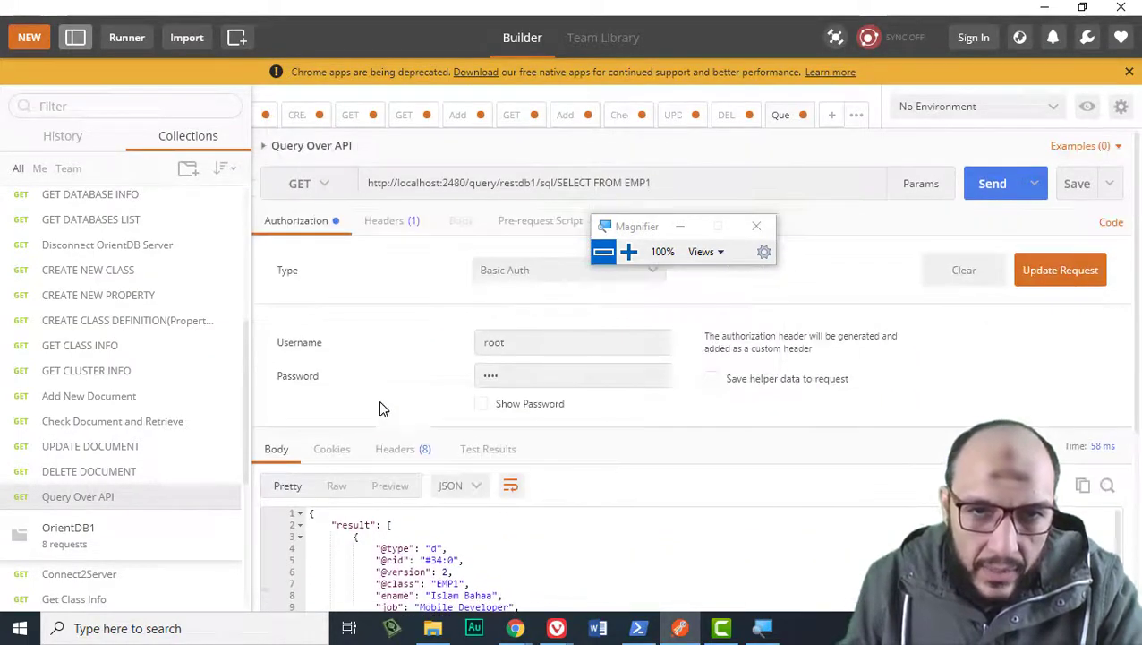
scroll(380, 409, "down", 3)
scroll(376, 394, "down", 4)
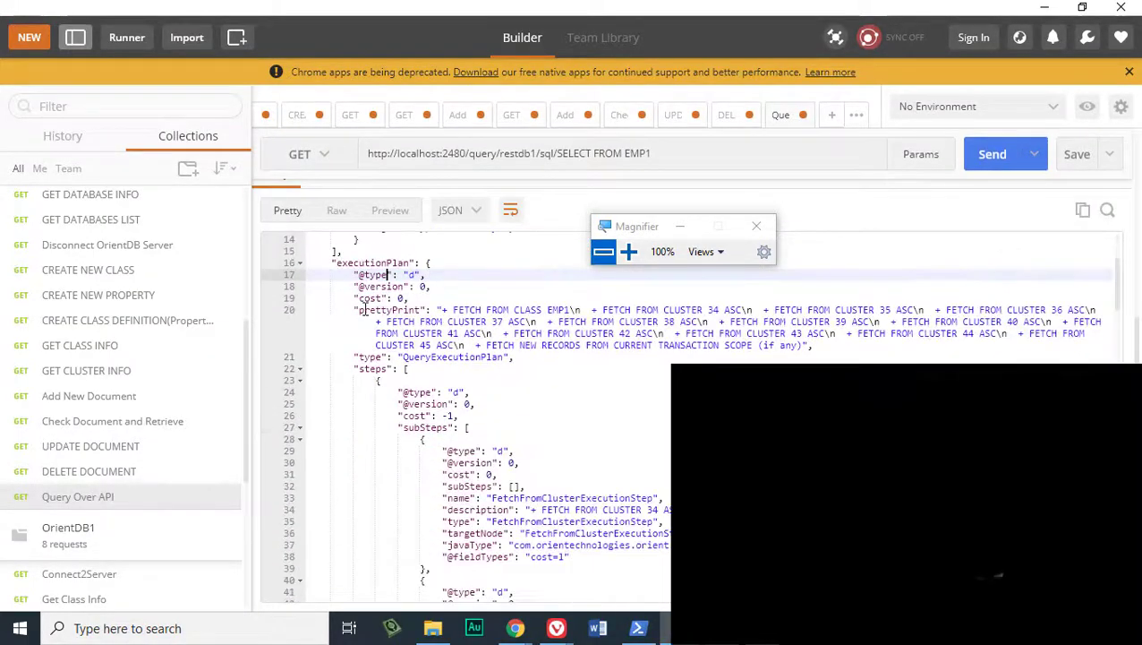
scroll(370, 355, "down", 2)
left_click_drag(403, 283, 421, 409)
scroll(428, 426, "down", 4)
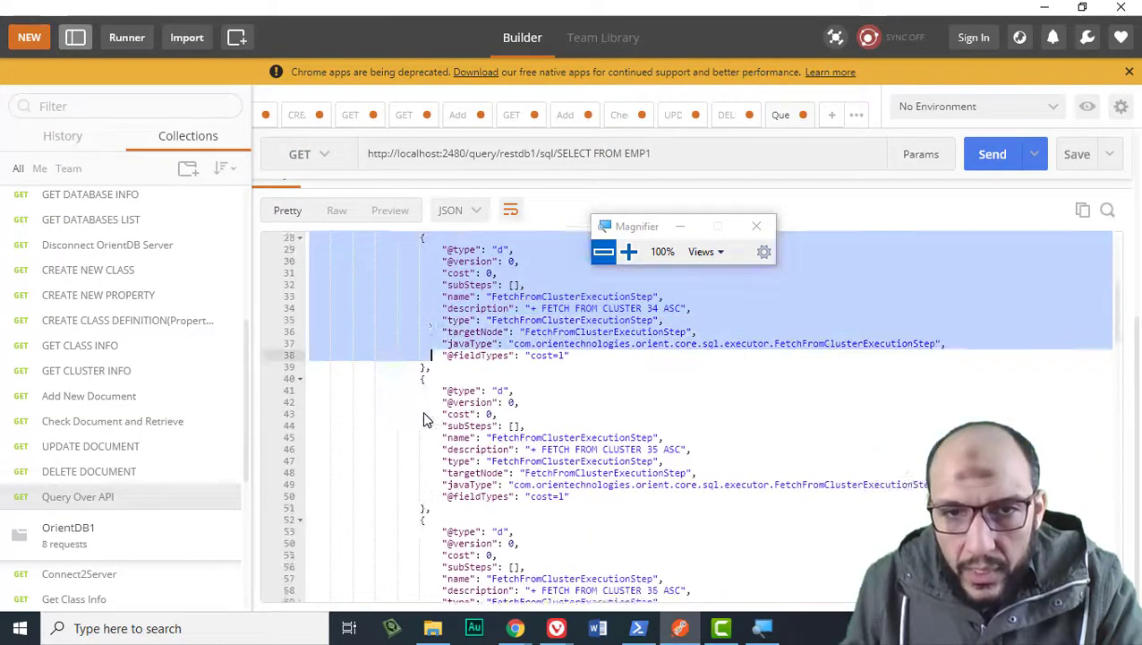
left_click_drag(403, 273, 424, 488)
scroll(425, 489, "down", 3)
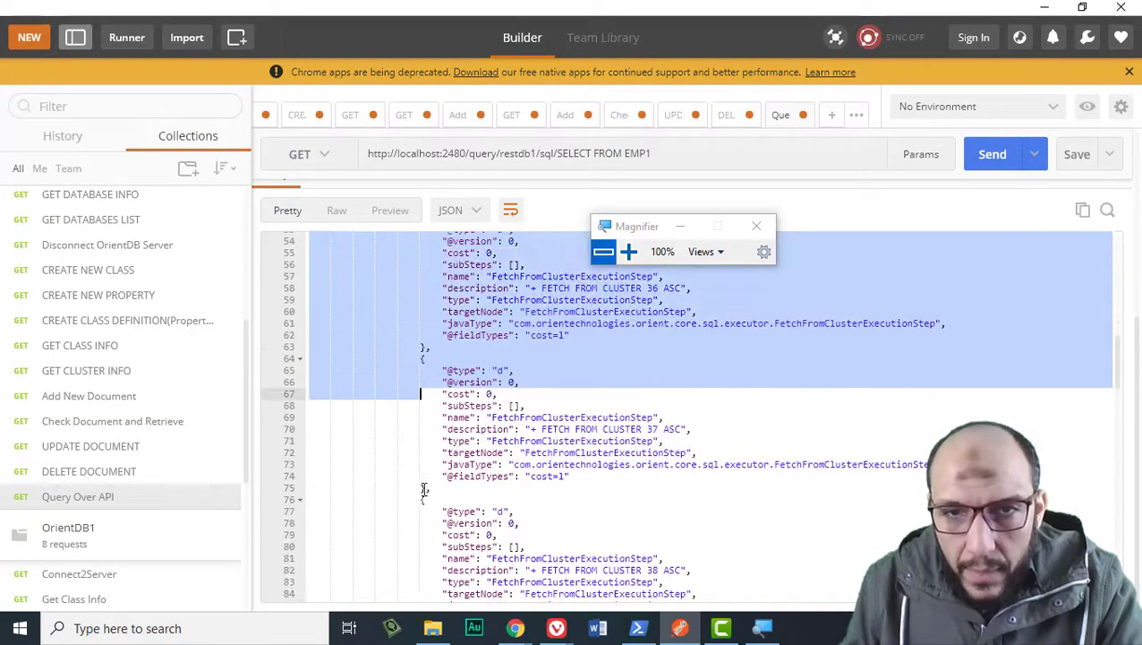
left_click(424, 489)
scroll(424, 489, "down", 10)
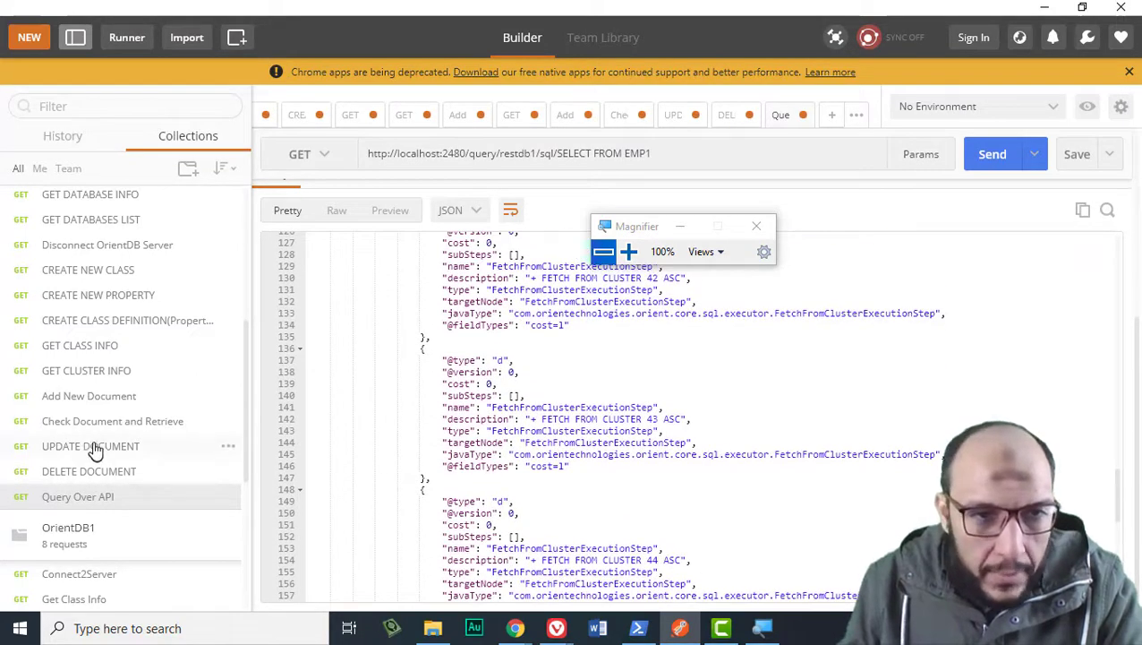
left_click(85, 404)
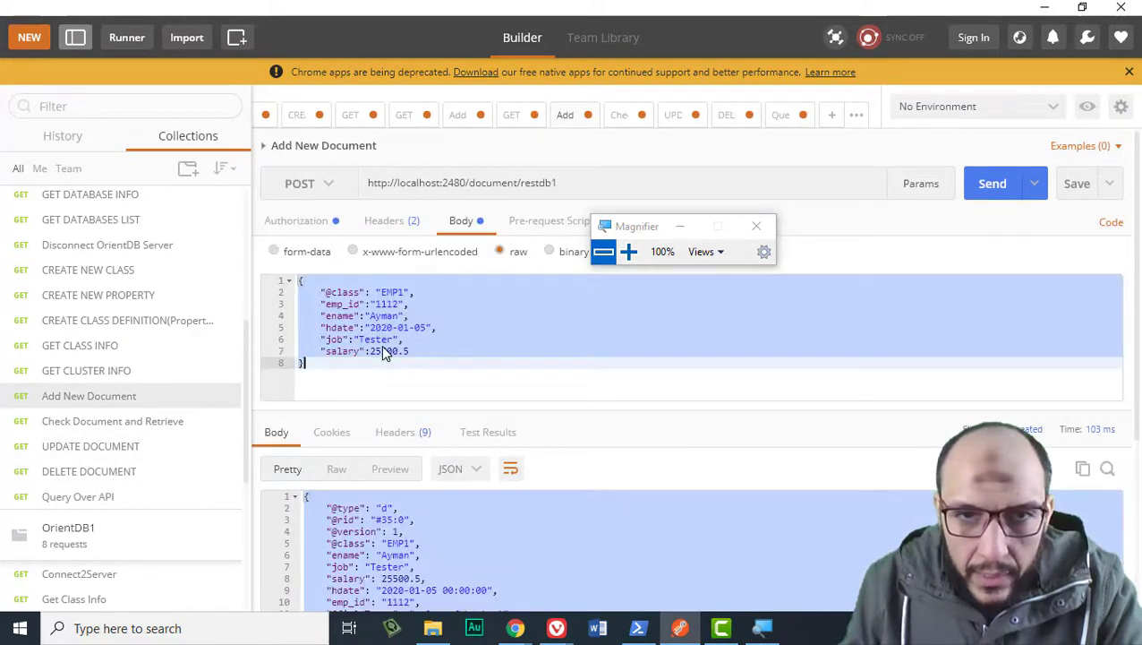
Send Add New Document to create EMP1 record #36:0, then reopen Query Over API.
left_click(426, 350)
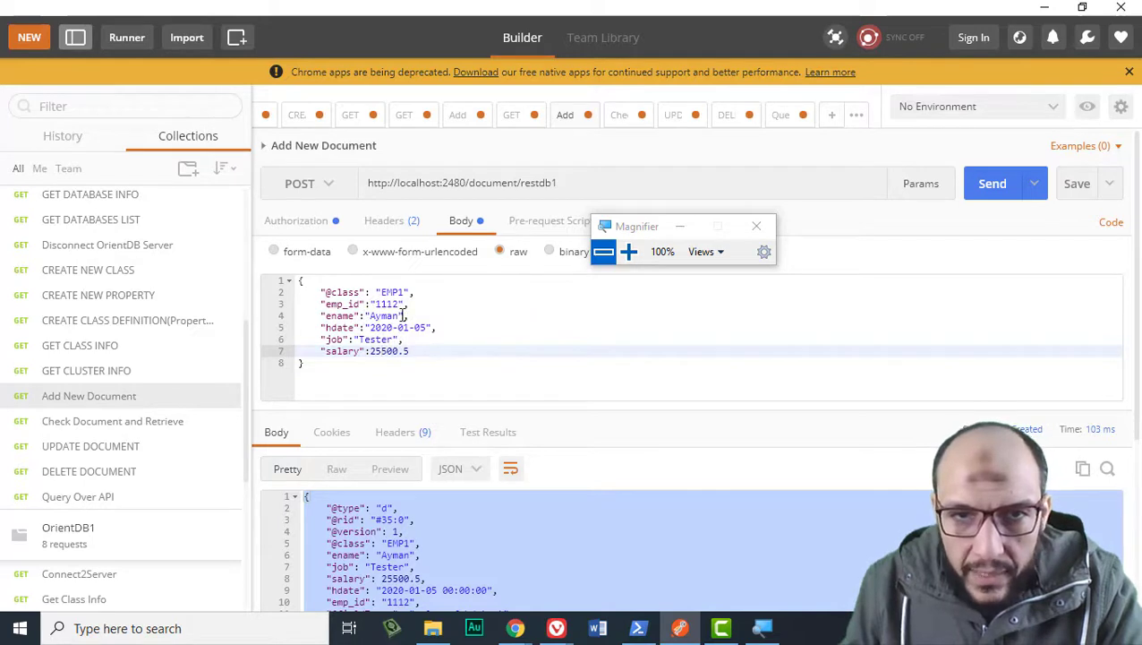
left_click(993, 186)
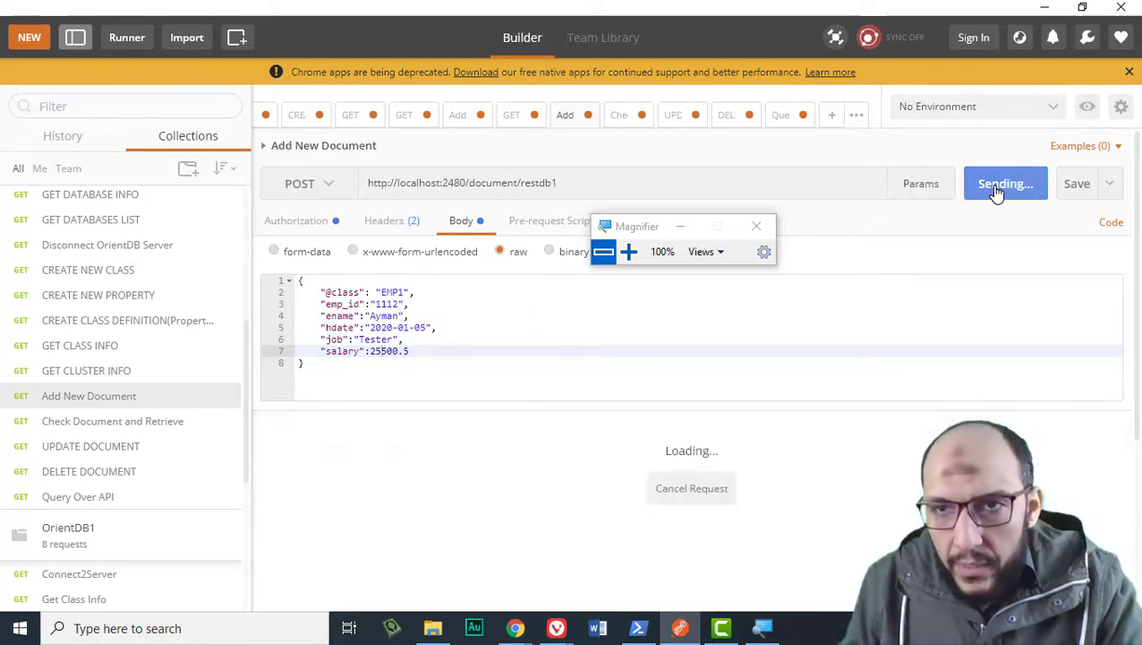
left_click(85, 497)
scroll(686, 323, "up", 15)
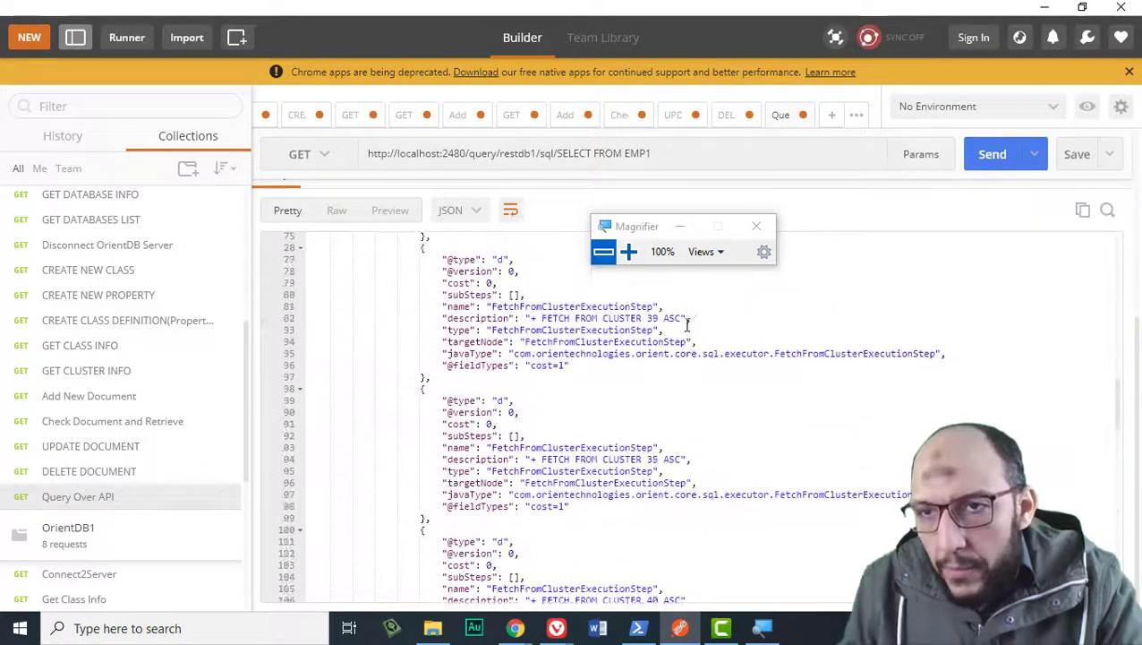
Re-run SELECT FROM EMP1 and inspect the two returned records, #34:0 and #36:0.
left_click(1007, 155)
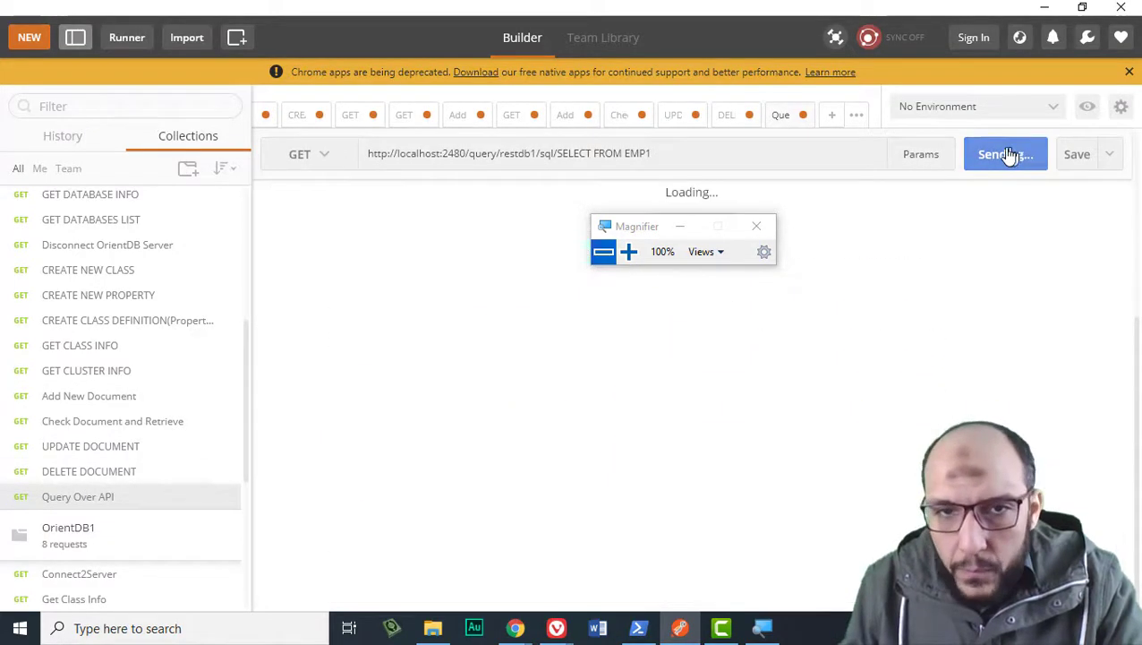
scroll(441, 339, "up", 1)
scroll(385, 345, "down", 1)
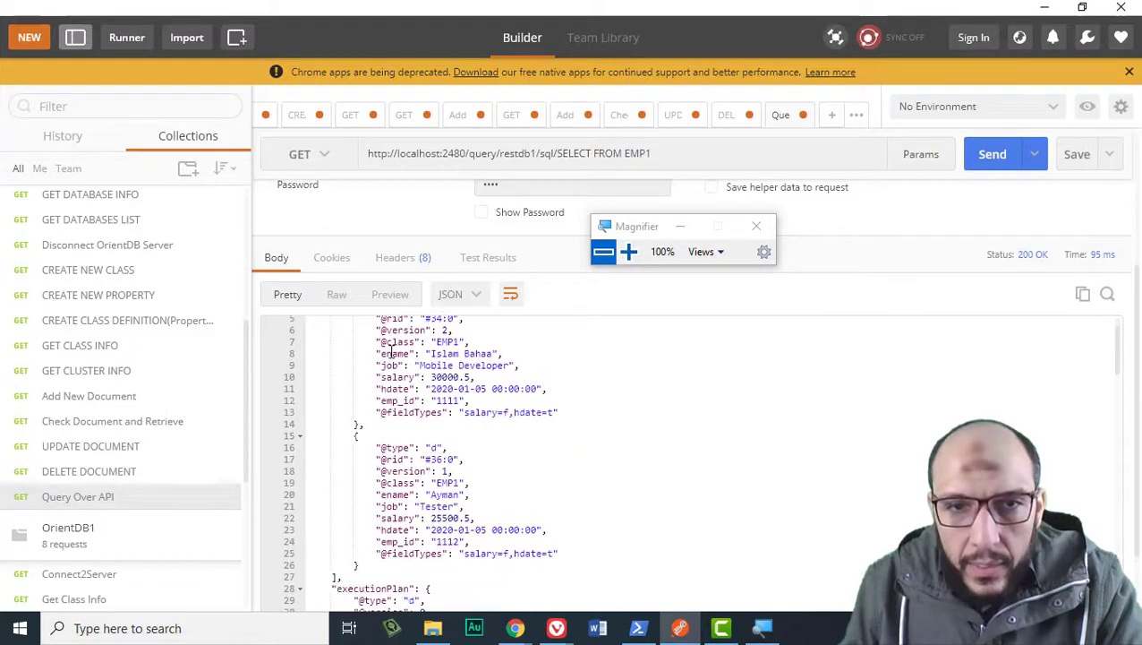
scroll(376, 340, "up", 1)
double_click(354, 333)
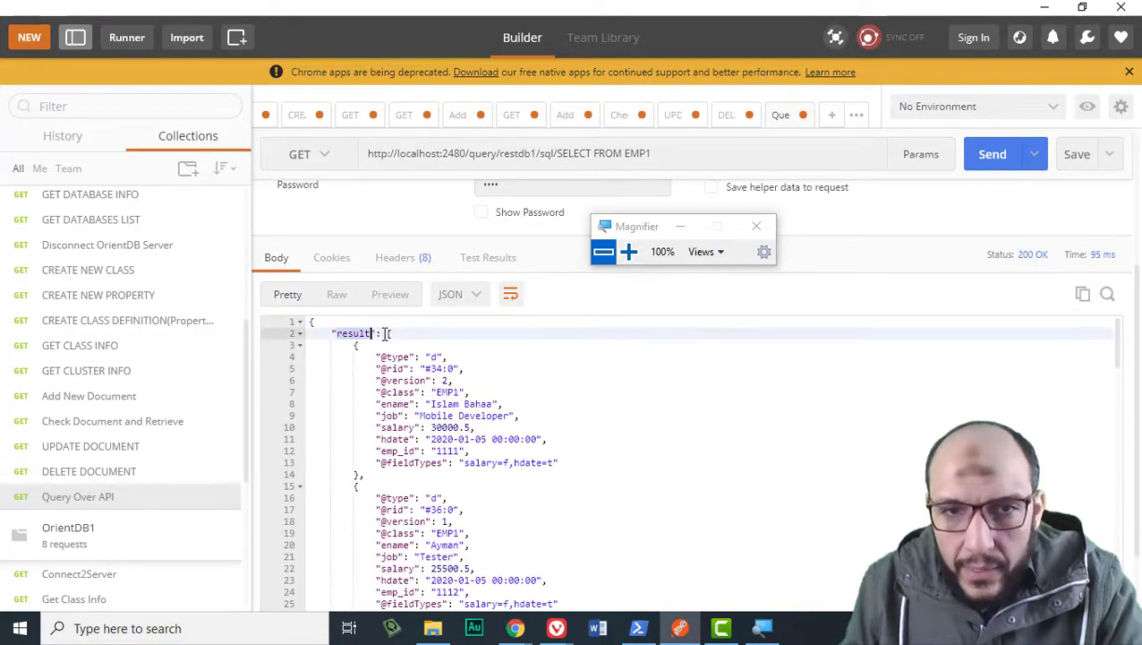
left_click_drag(389, 333, 399, 553)
scroll(379, 472, "down", 1)
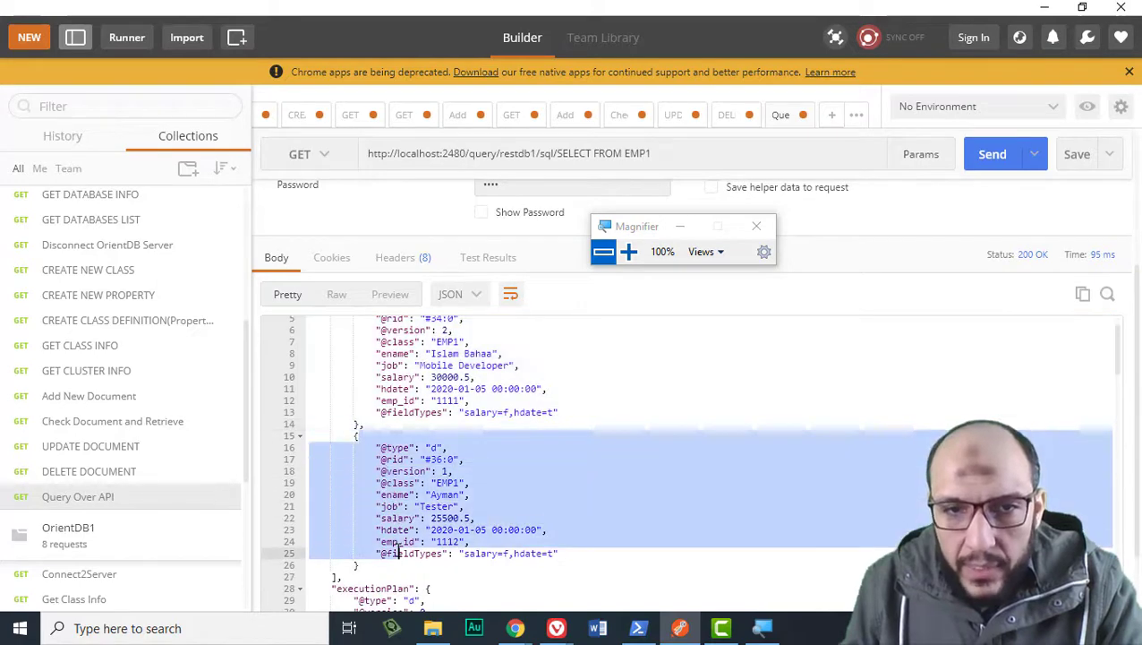
scroll(365, 555, "up", 1)
Append WHERE salary>27000 to the query and send it, leaving only record #34:0.
left_click(332, 348)
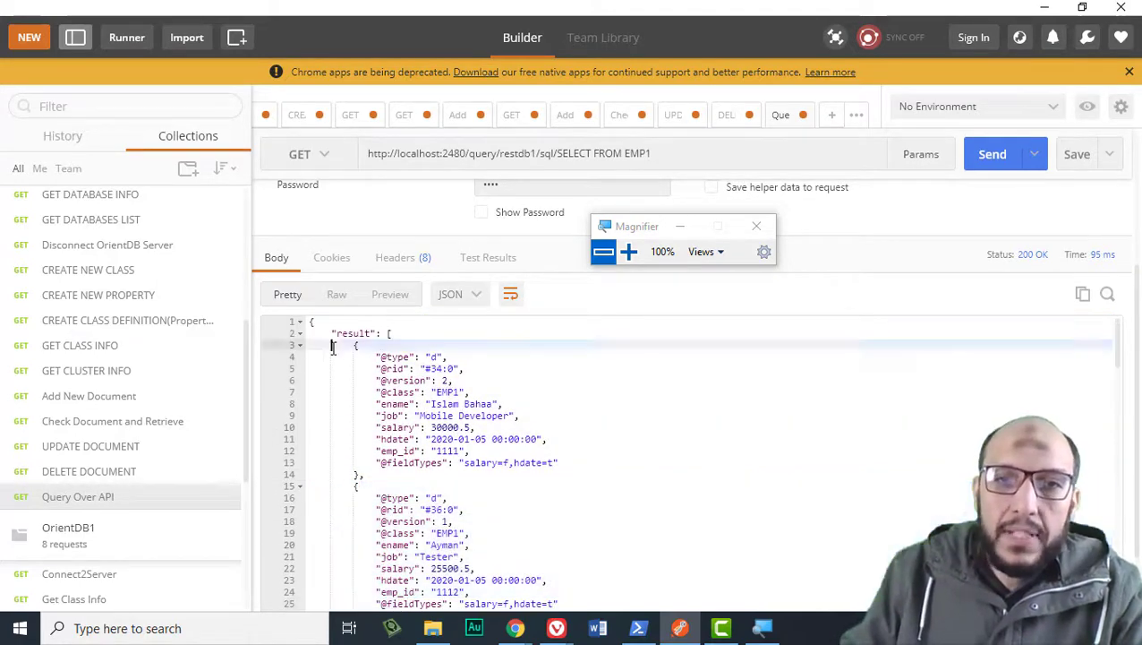
left_click_drag(332, 347, 468, 556)
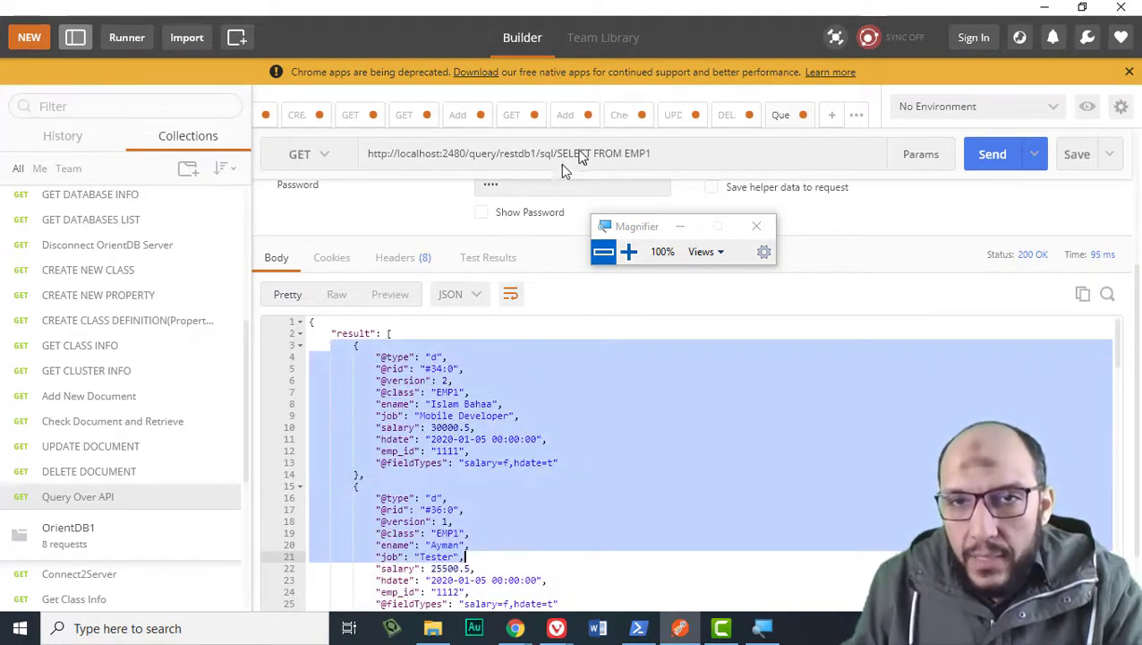
left_click(691, 158)
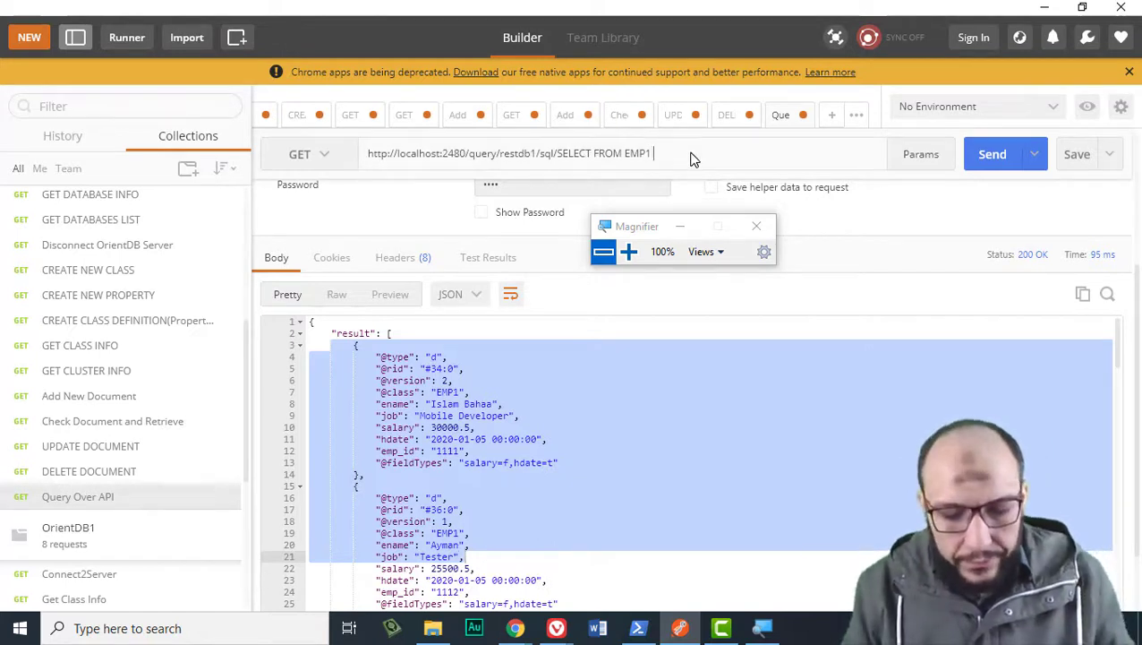
type("WHERE")
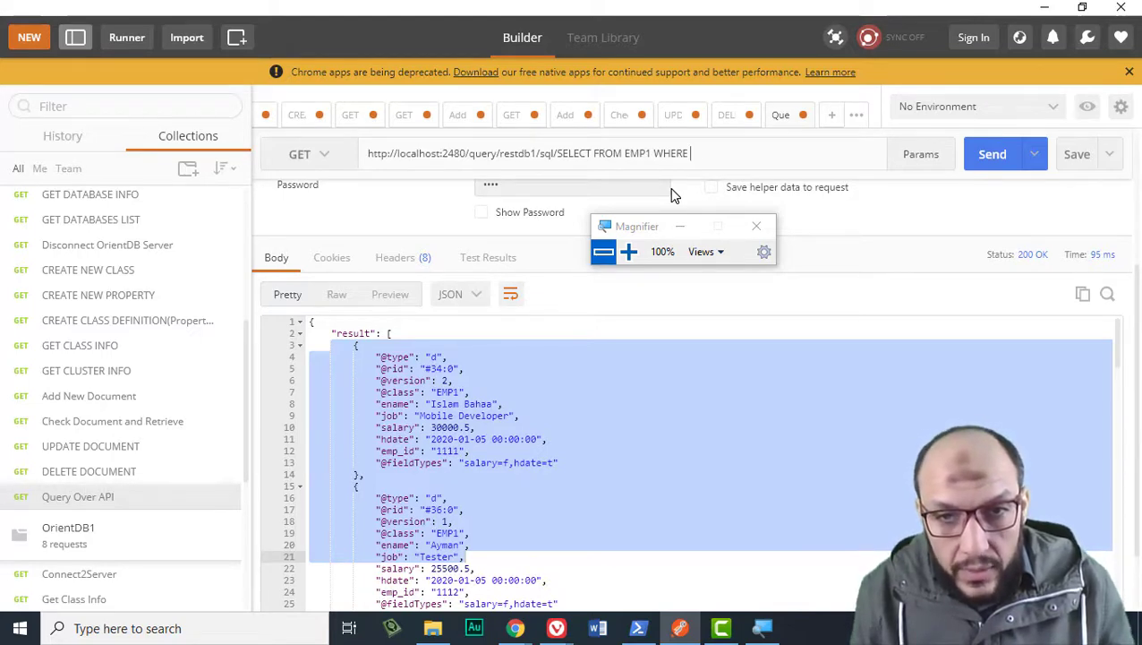
type("salary>")
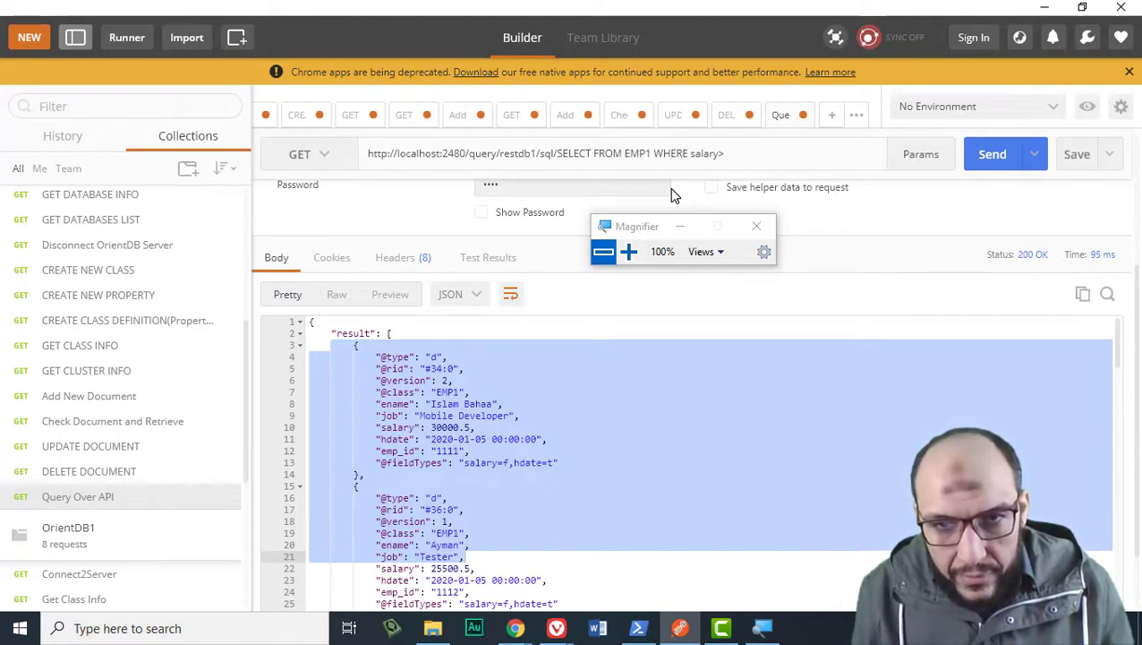
type("27000")
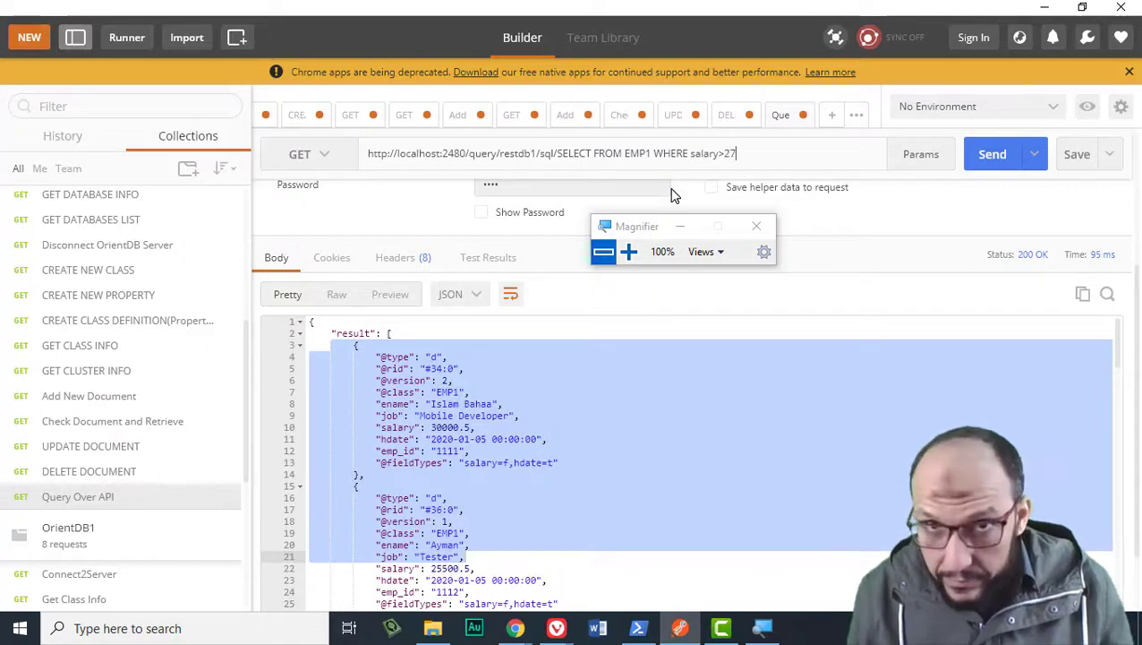
left_click(990, 157)
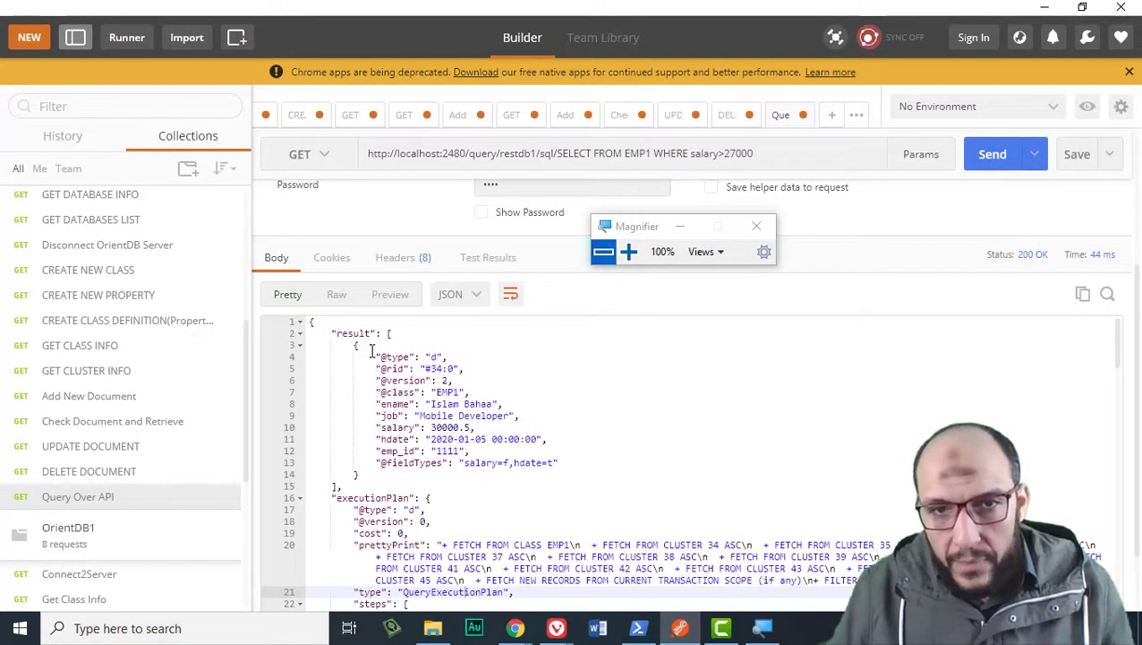
left_click_drag(372, 350, 449, 463)
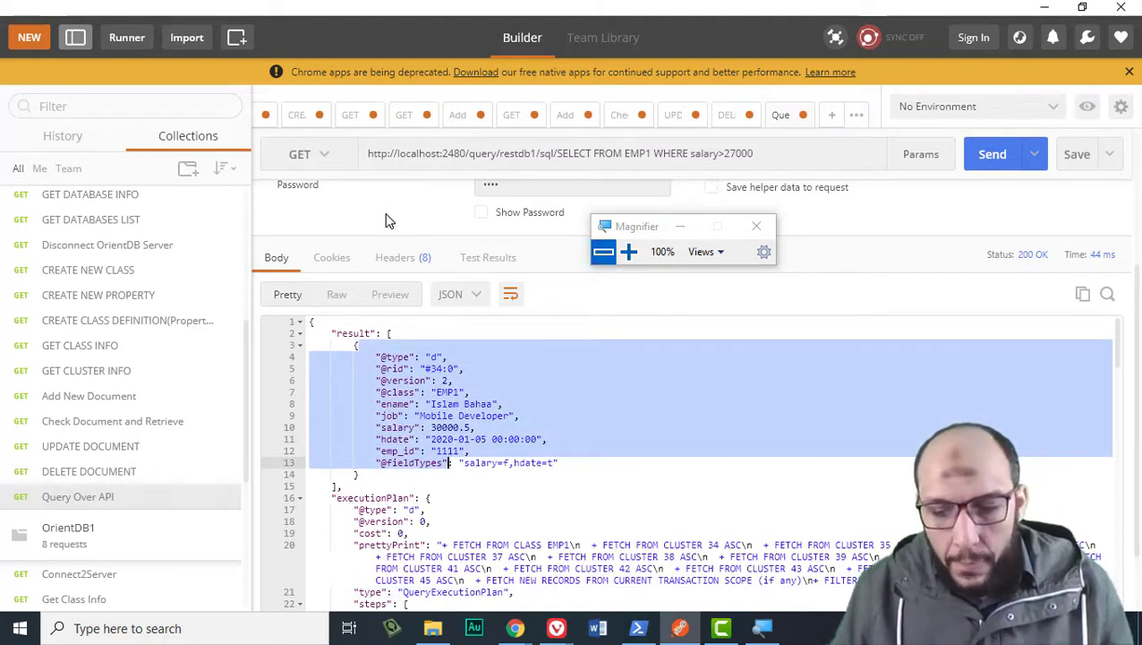
Copy the salary query URL and start a new request named Query2.
triple_click(463, 154)
key("ctrl+c")
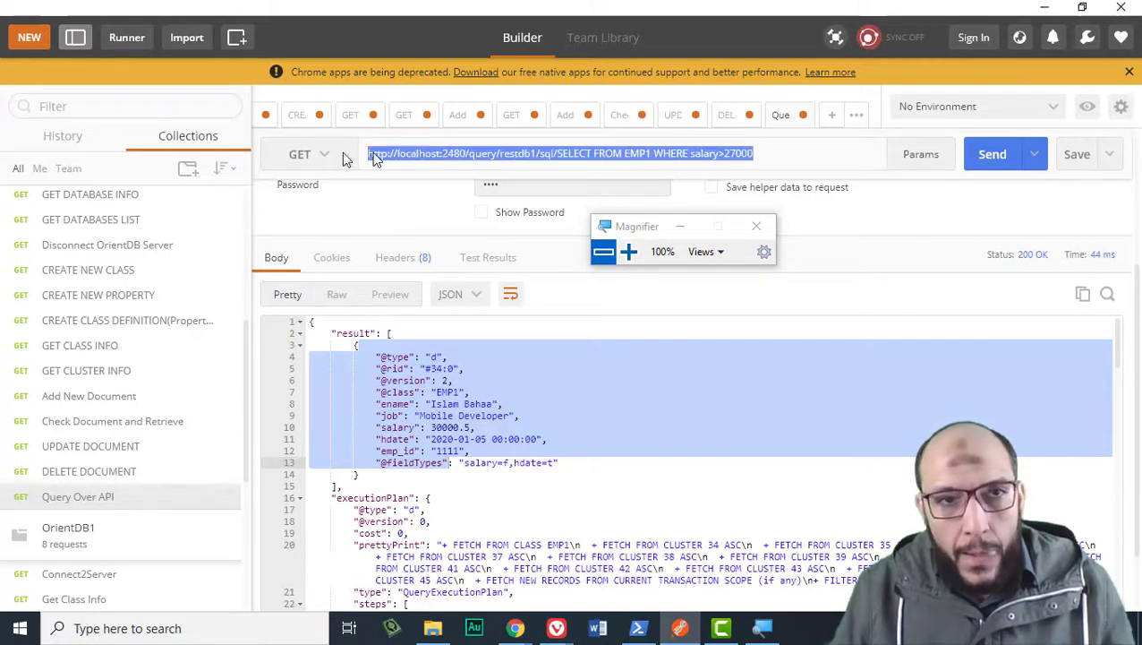
left_click(28, 36)
left_click(204, 166)
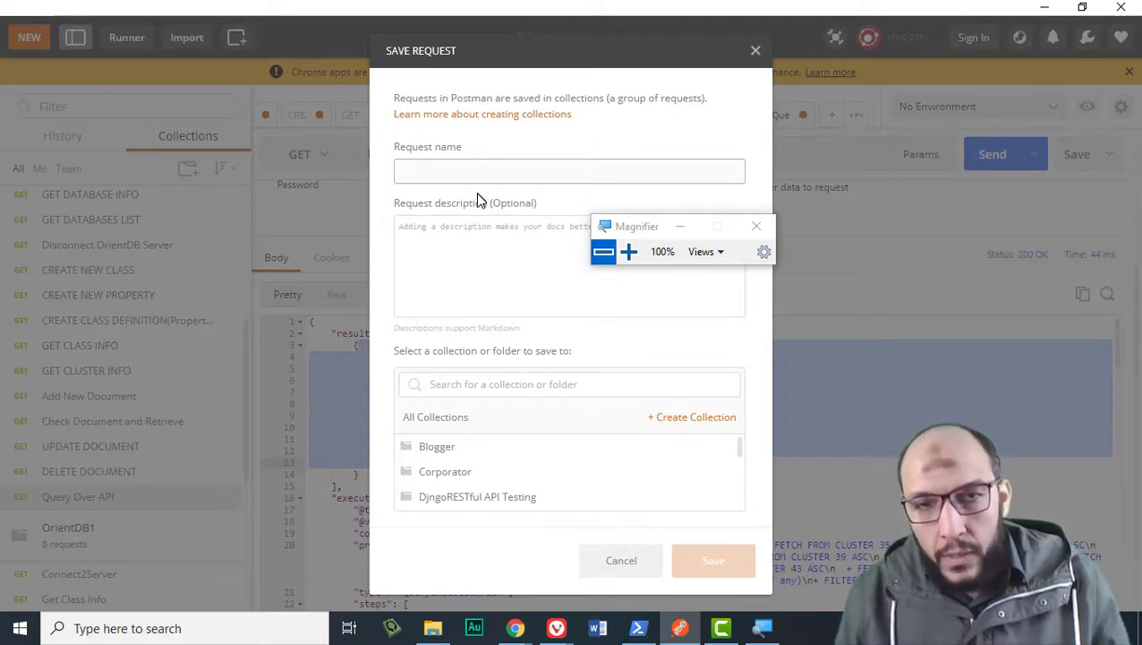
left_click(482, 236)
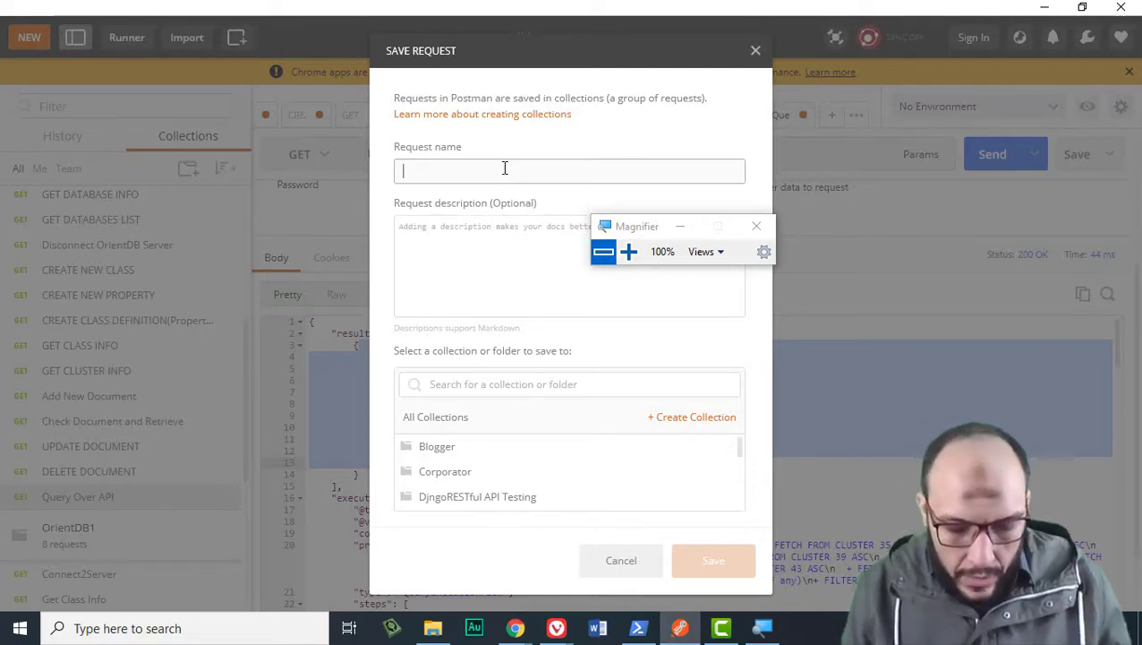
type("GET")
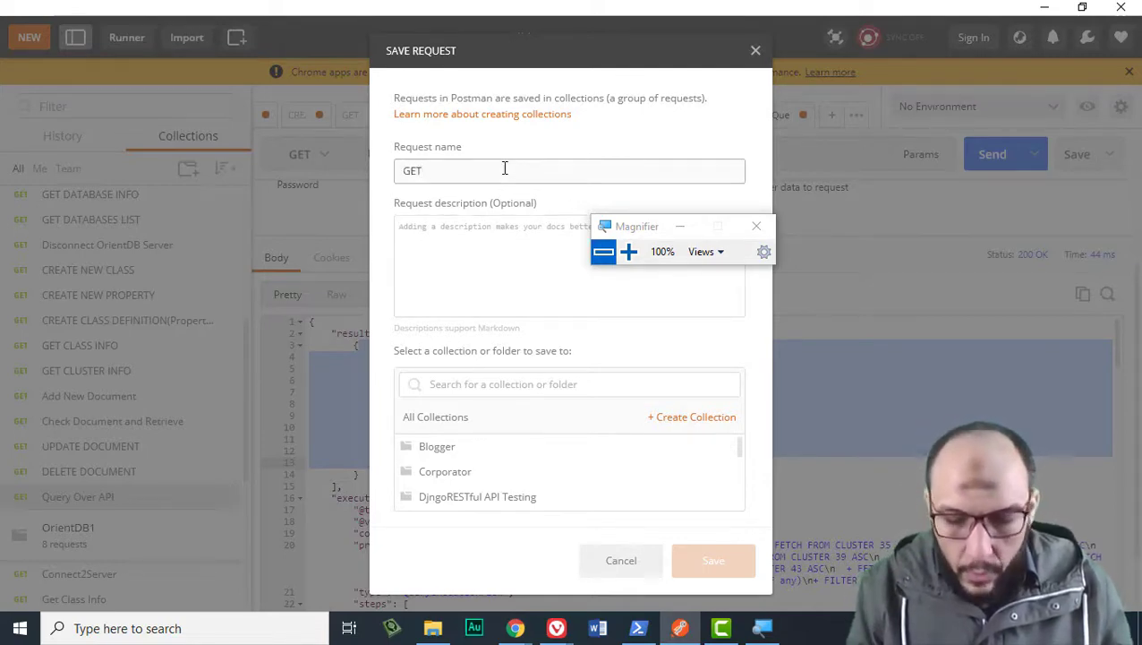
key("BackSpace")
key("BackSpace")
key("BackSpace")
key("BackSpace")
type("Que")
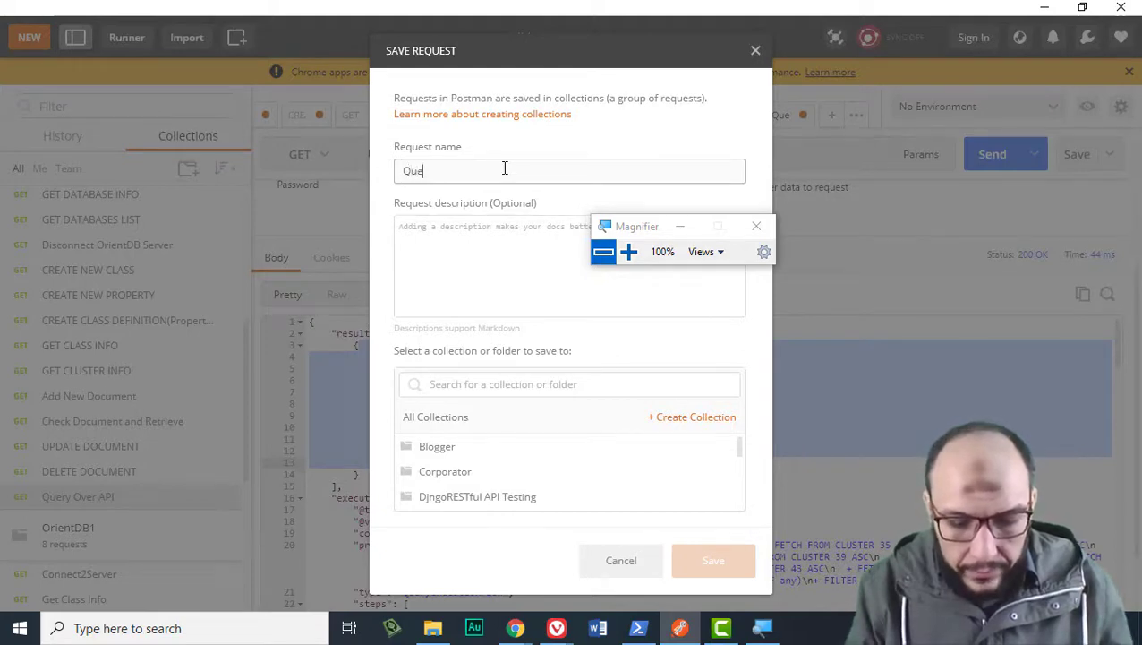
type("ry2")
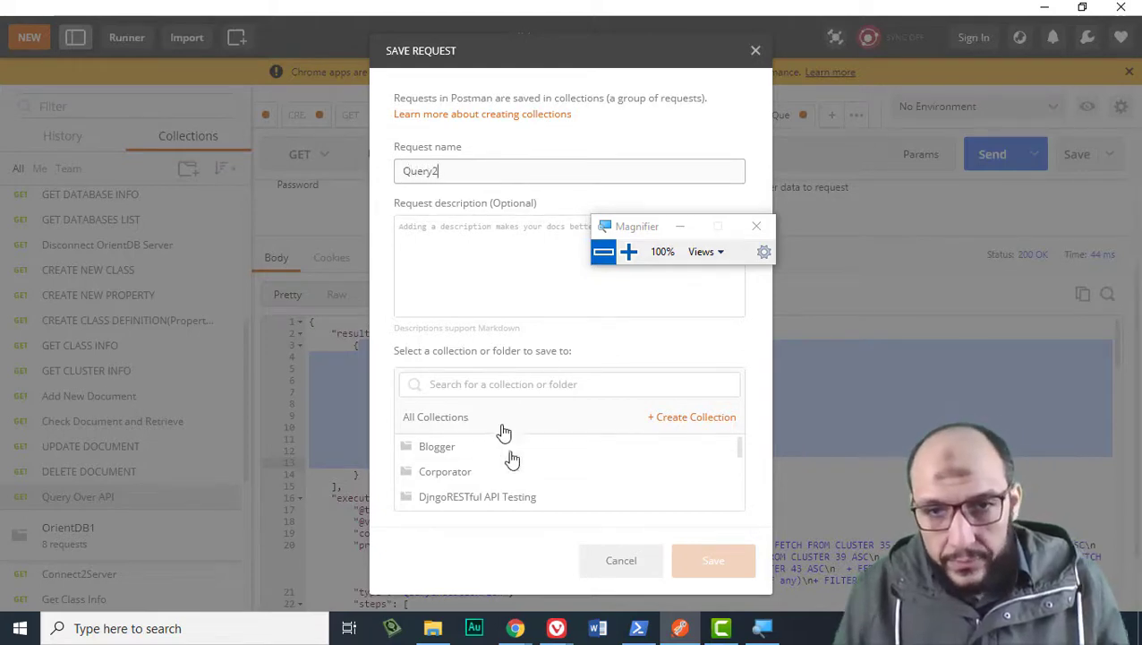
Save Query2 in the OrientDB collection and paste in the WHERE salary>27000 URL.
scroll(512, 458, "down", 3)
left_click(493, 465)
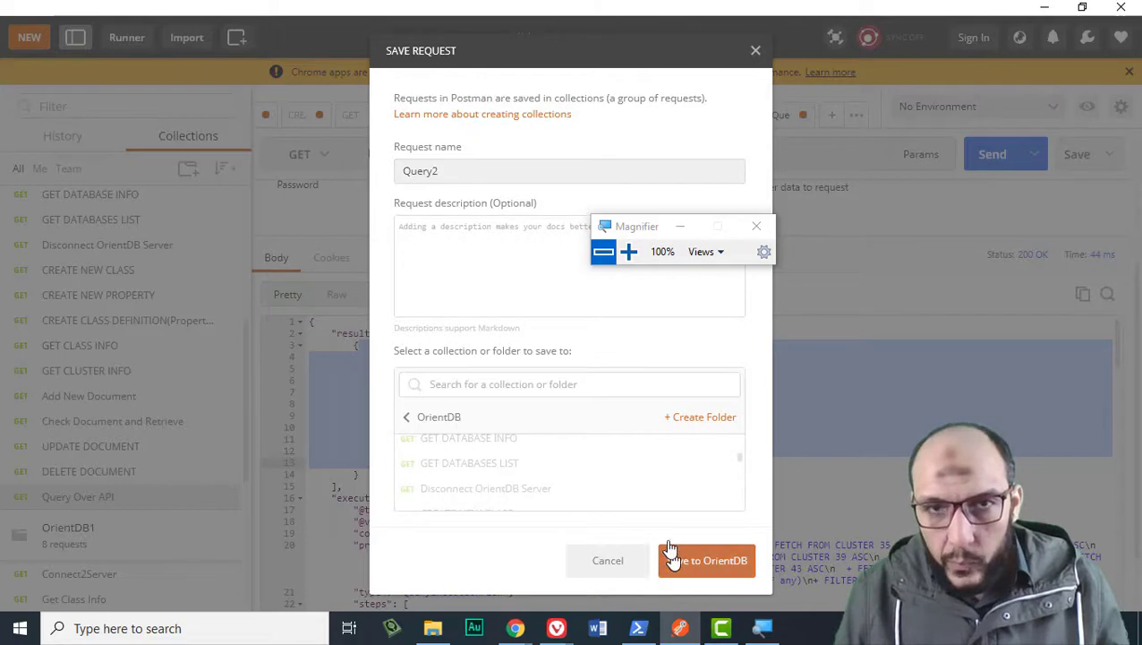
left_click(671, 555)
left_click(452, 174)
key("ctrl+v")
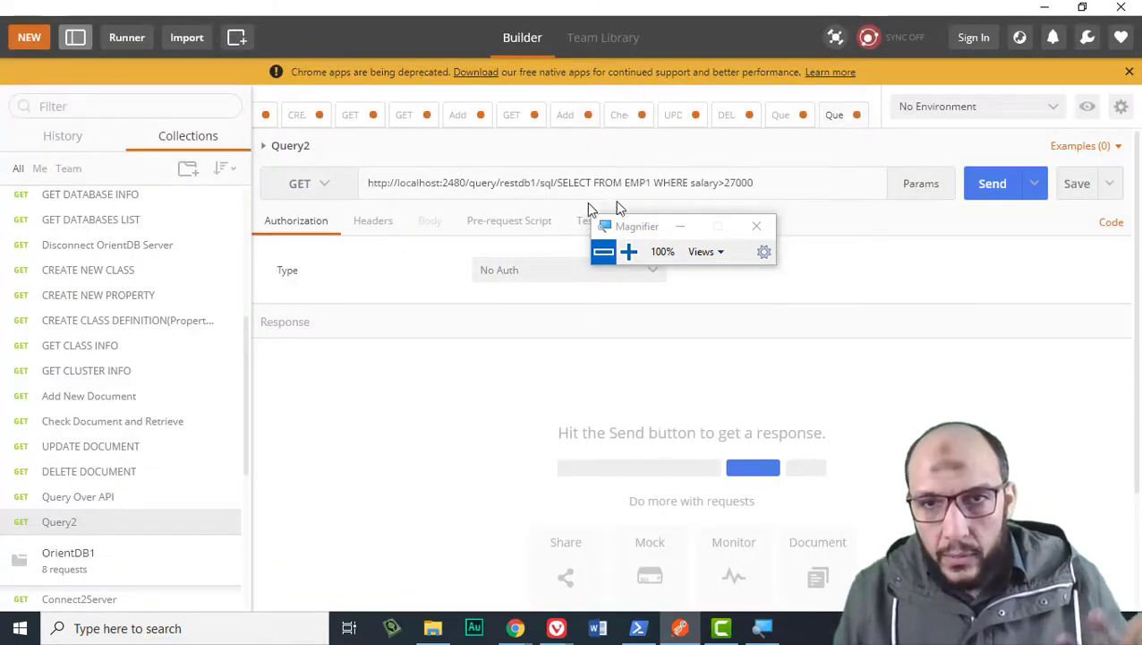
Remove the WHERE salary>27000 clause, set Basic Auth, and send the query.
left_click_drag(754, 184, 653, 184)
key("BackSpace")
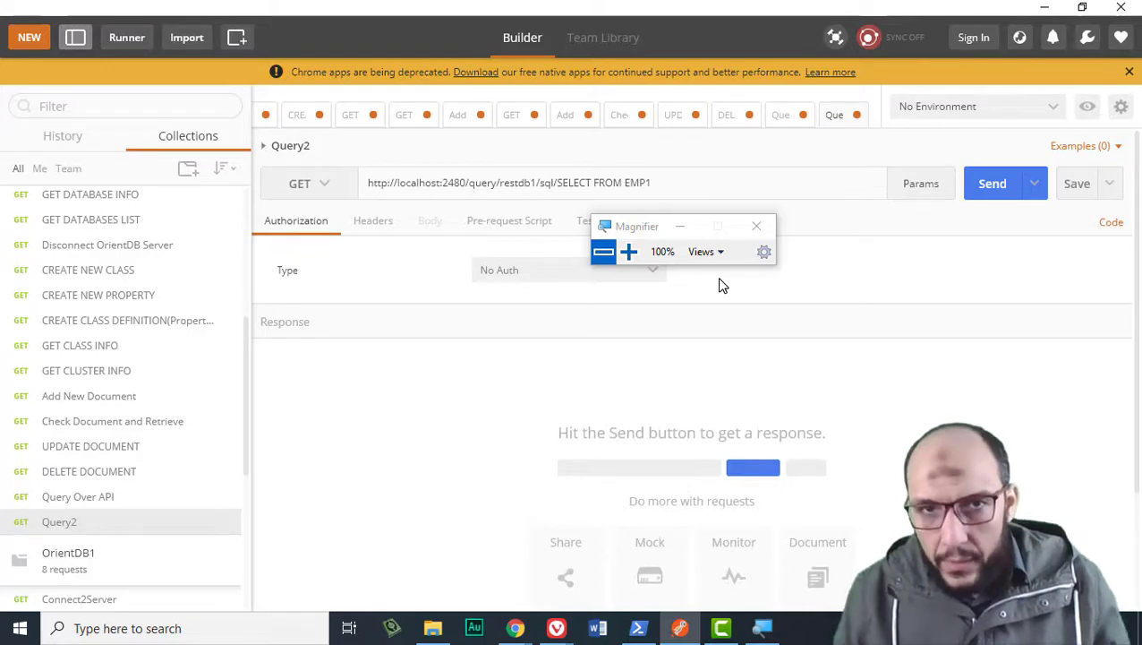
left_click(989, 186)
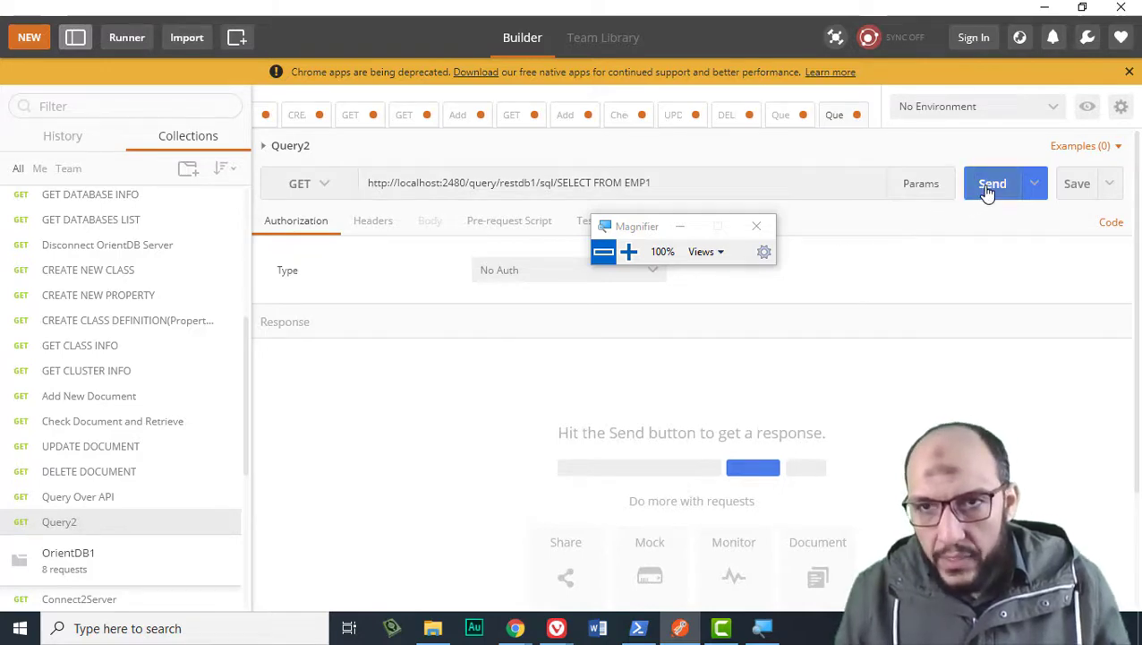
left_click(523, 274)
left_click(528, 332)
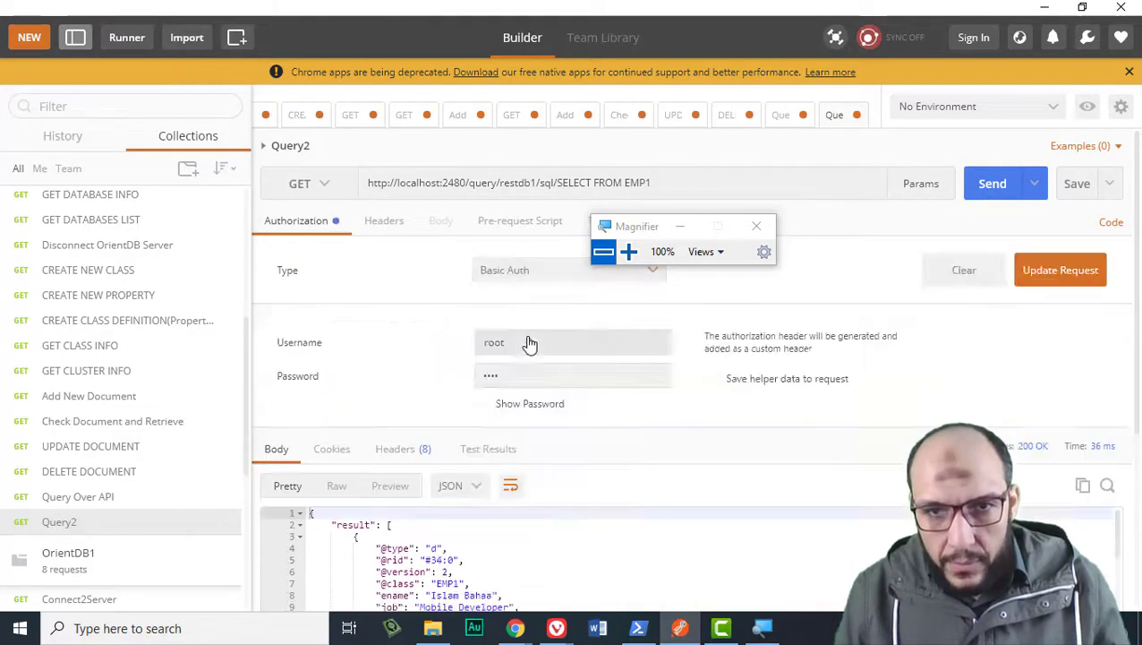
left_click(997, 195)
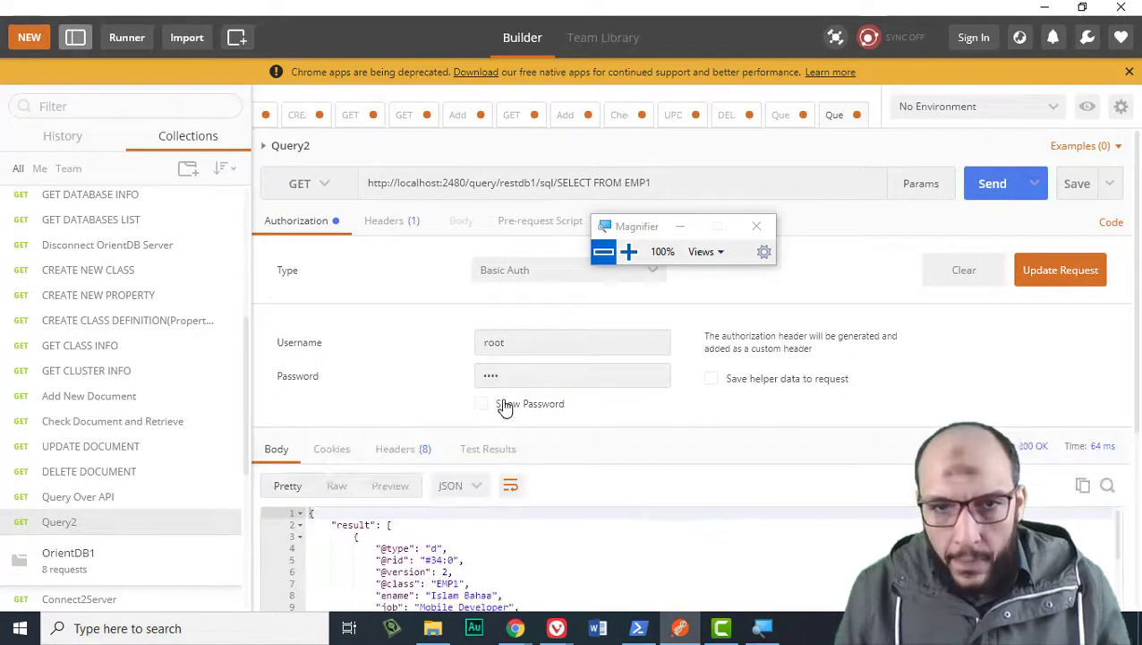
scroll(500, 402, "down", 6)
scroll(501, 402, "up", 2)
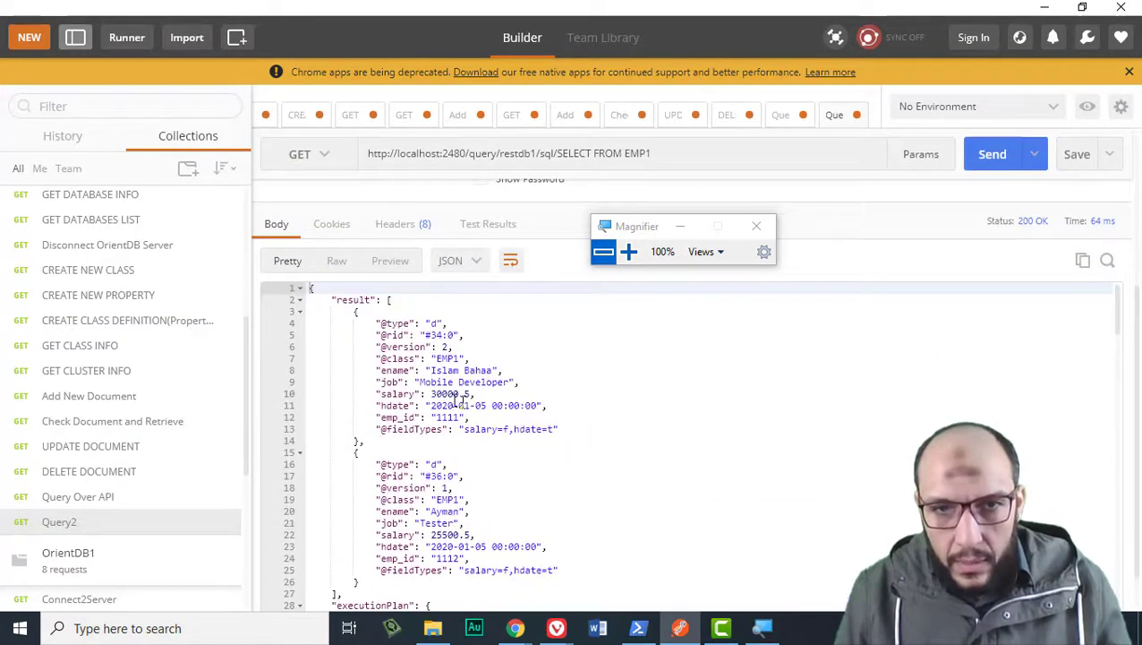
left_click_drag(358, 324, 460, 547)
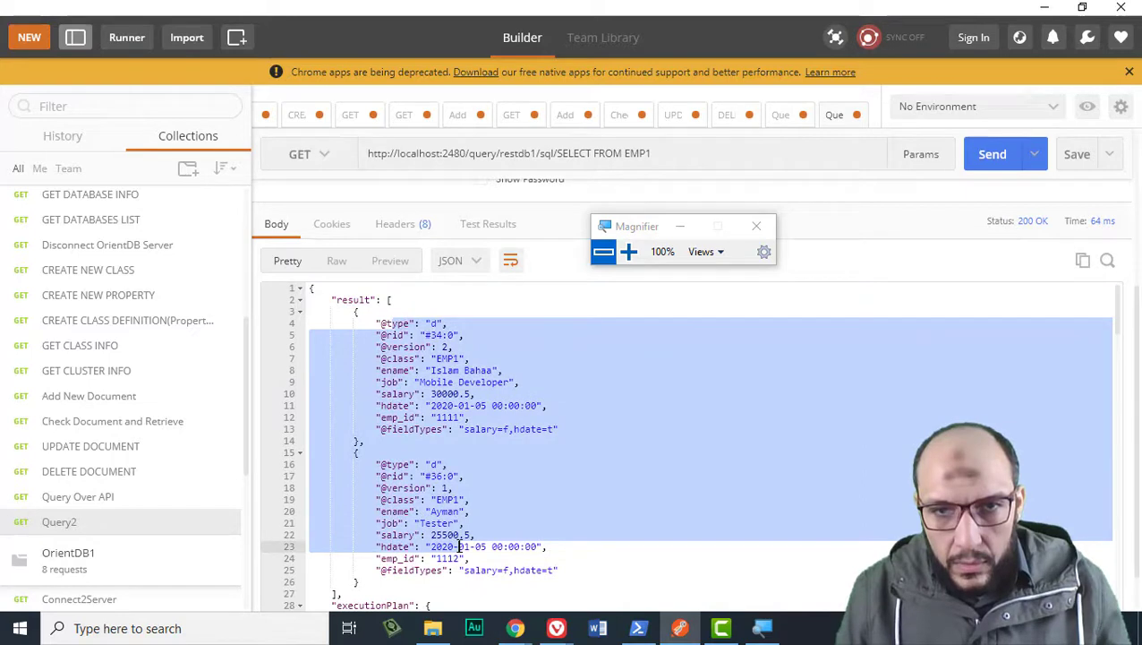
left_click(459, 546)
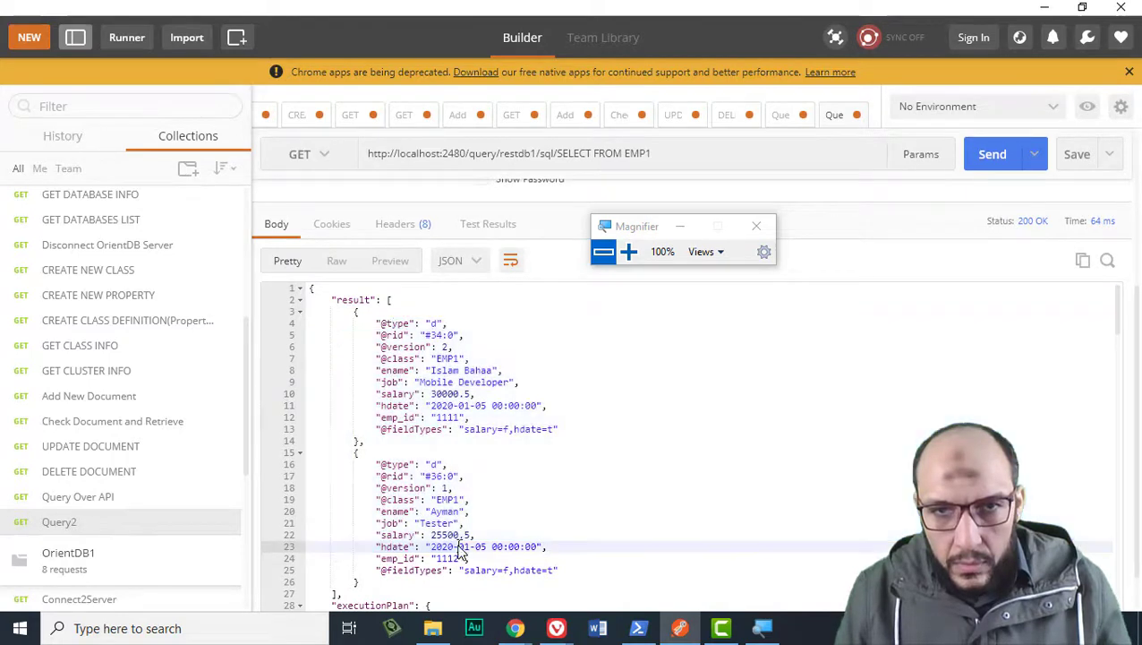
left_click(442, 382)
left_click(444, 511)
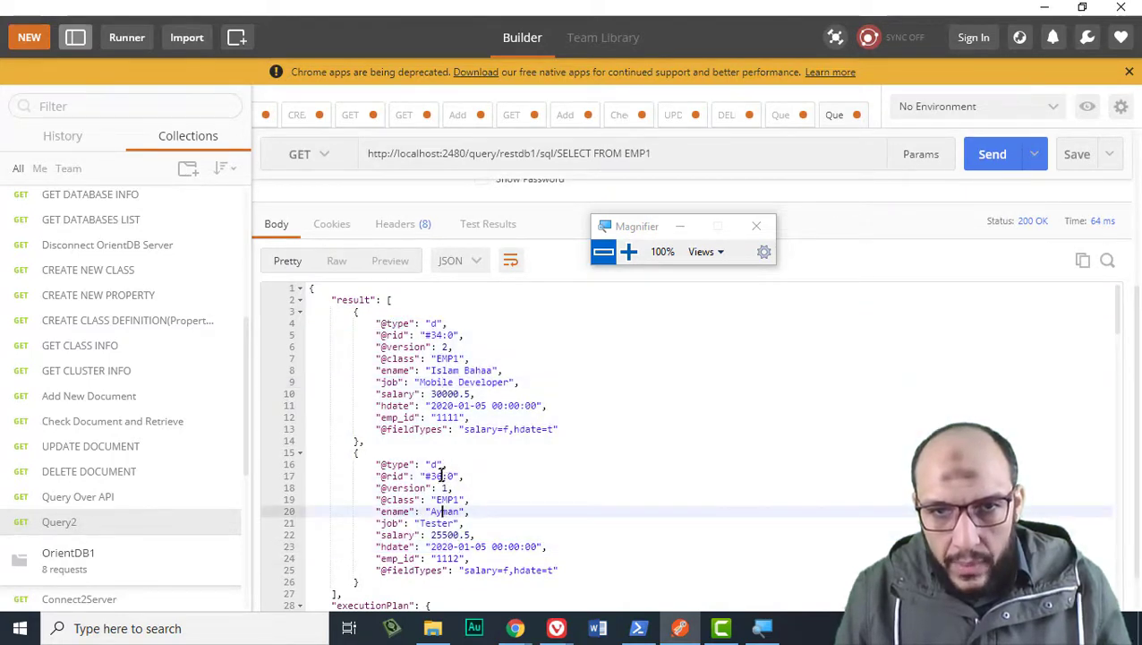
left_click_drag(426, 477, 457, 479)
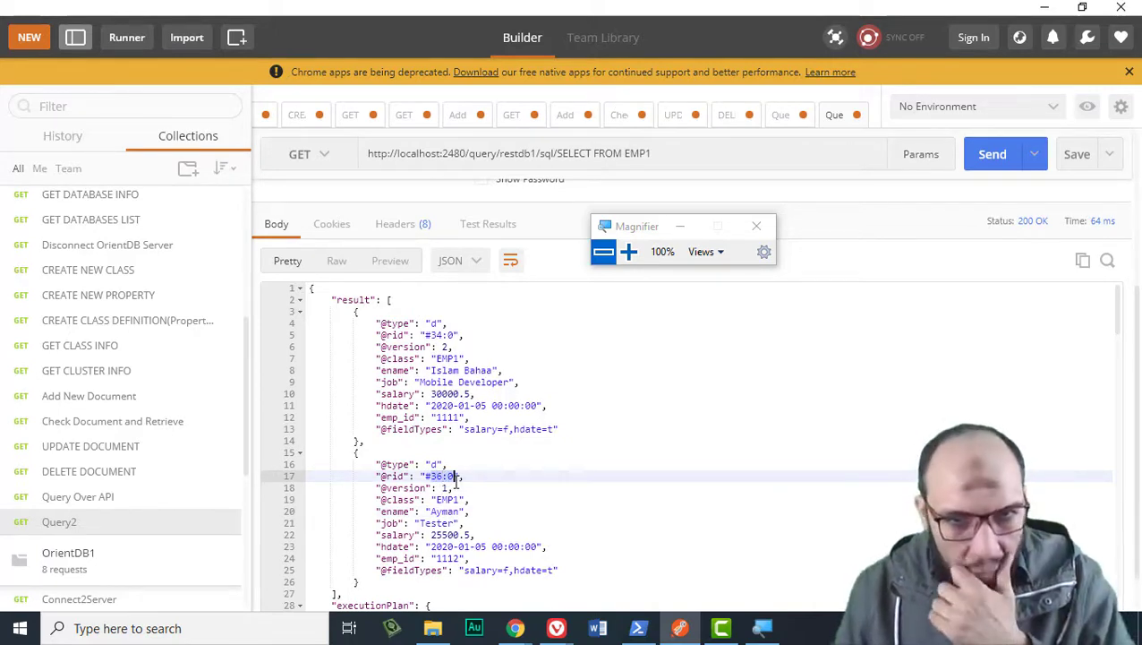
left_click(459, 429)
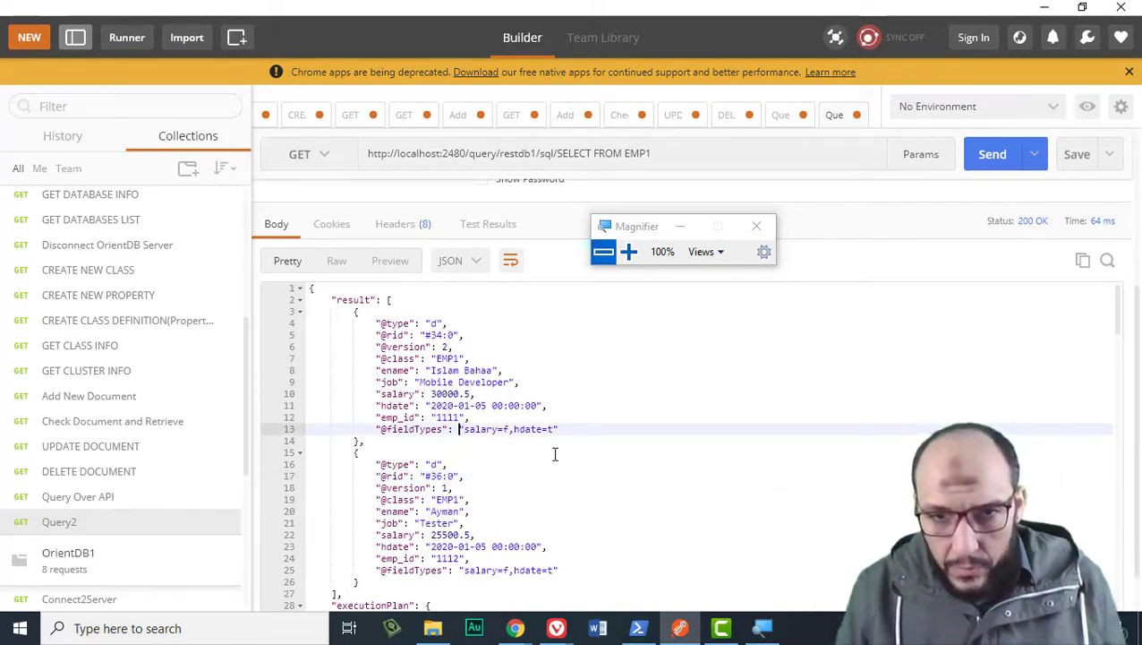
scroll(542, 385, "up", 2)
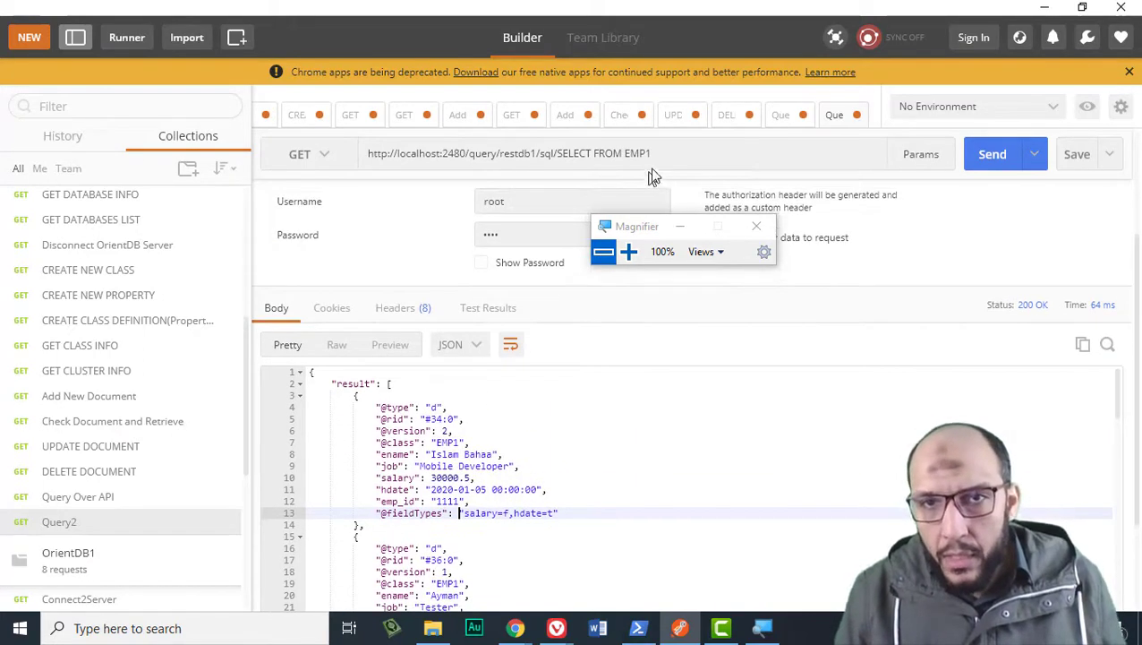
Run the SELECT FROM EMP1 query with a limit of 1, then 10.
type("1")
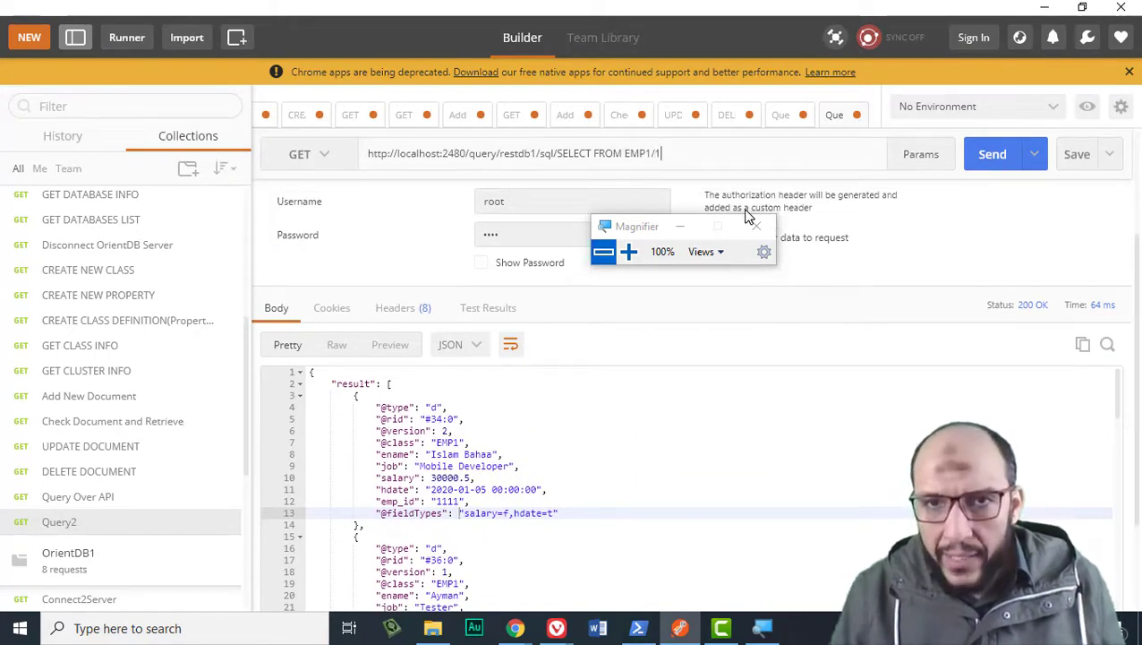
left_click(992, 160)
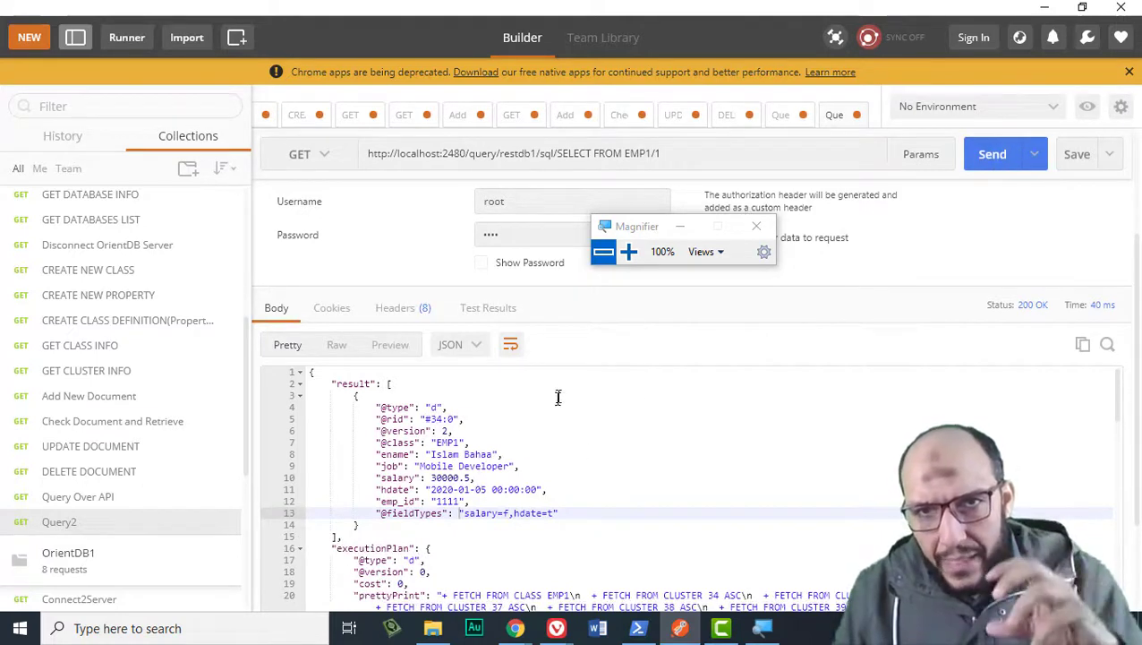
left_click(675, 166)
type("0")
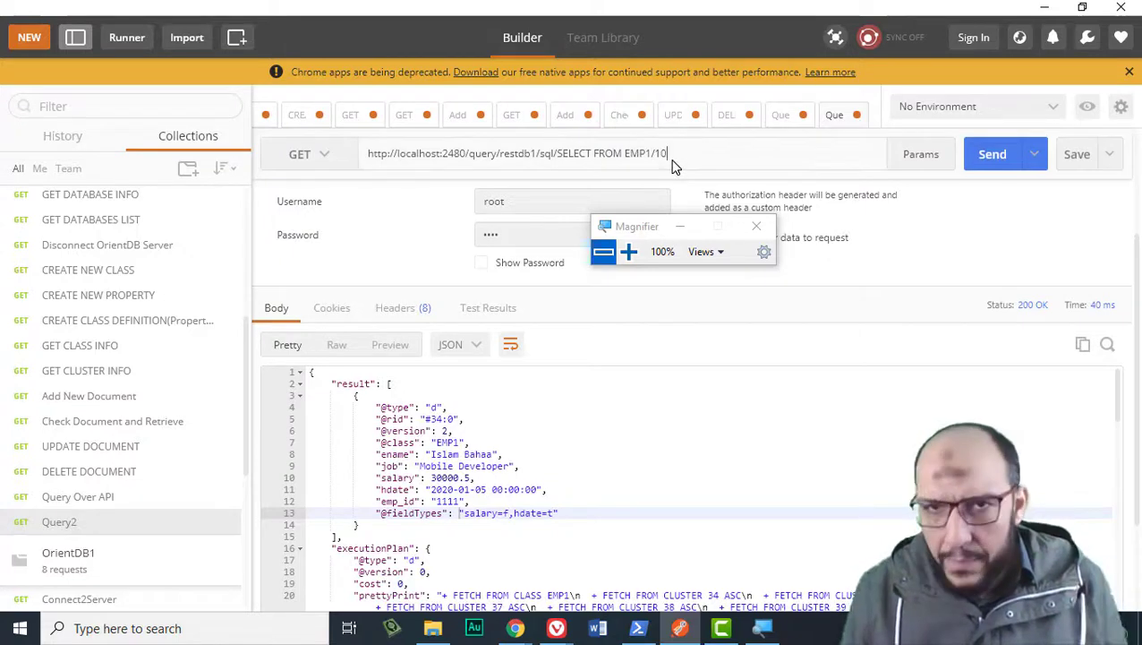
left_click(1001, 154)
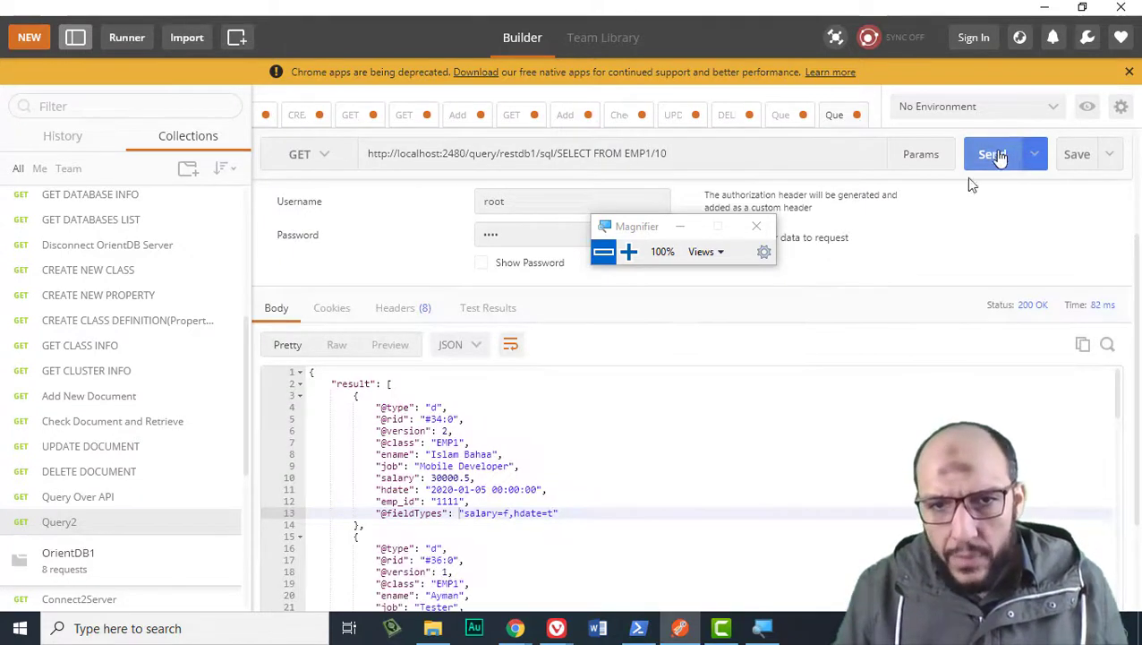
scroll(651, 385, "down", 2)
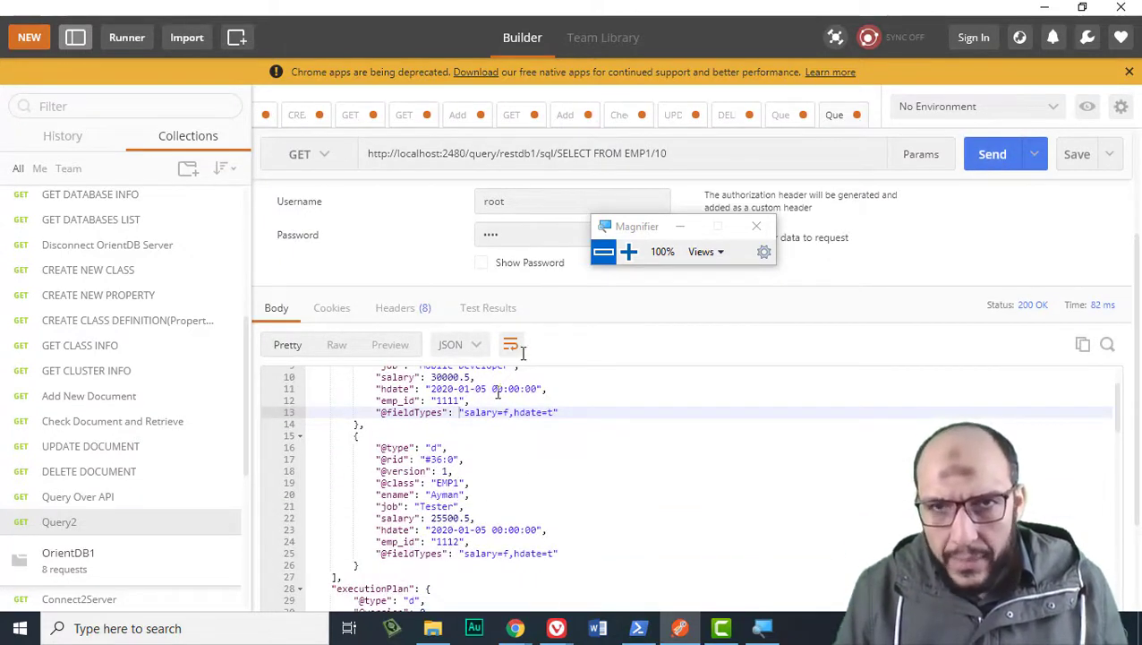
Change the URL limit from 10 to -1 and rerun the query.
left_click(663, 156)
double_click(663, 156)
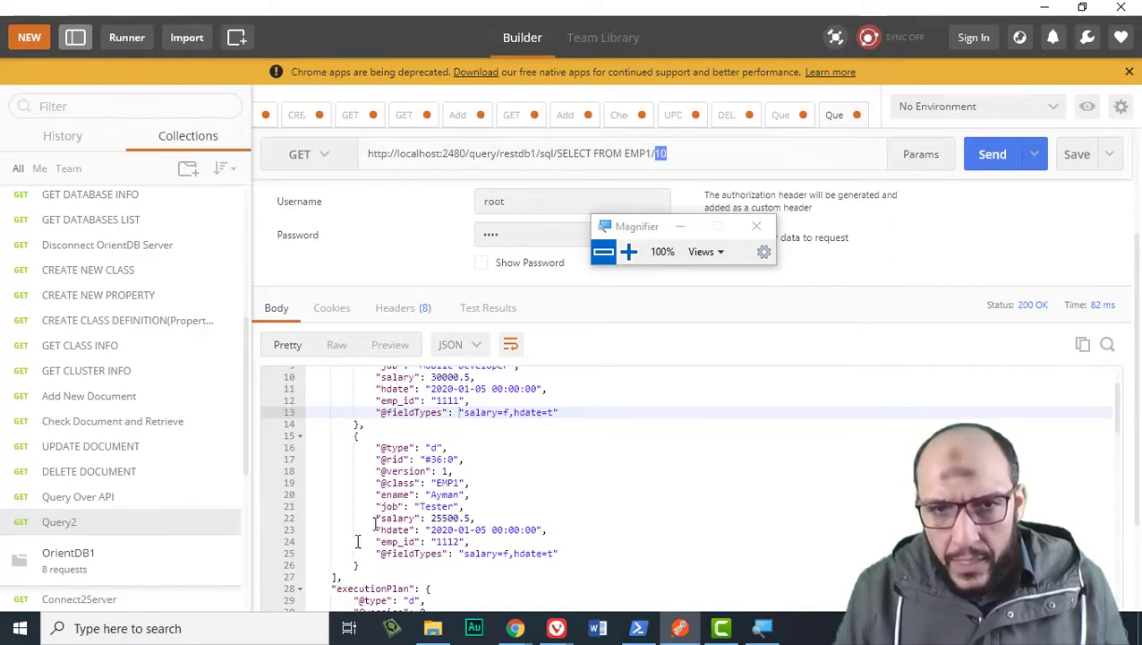
scroll(428, 412, "up", 3)
left_click_drag(428, 412, 471, 595)
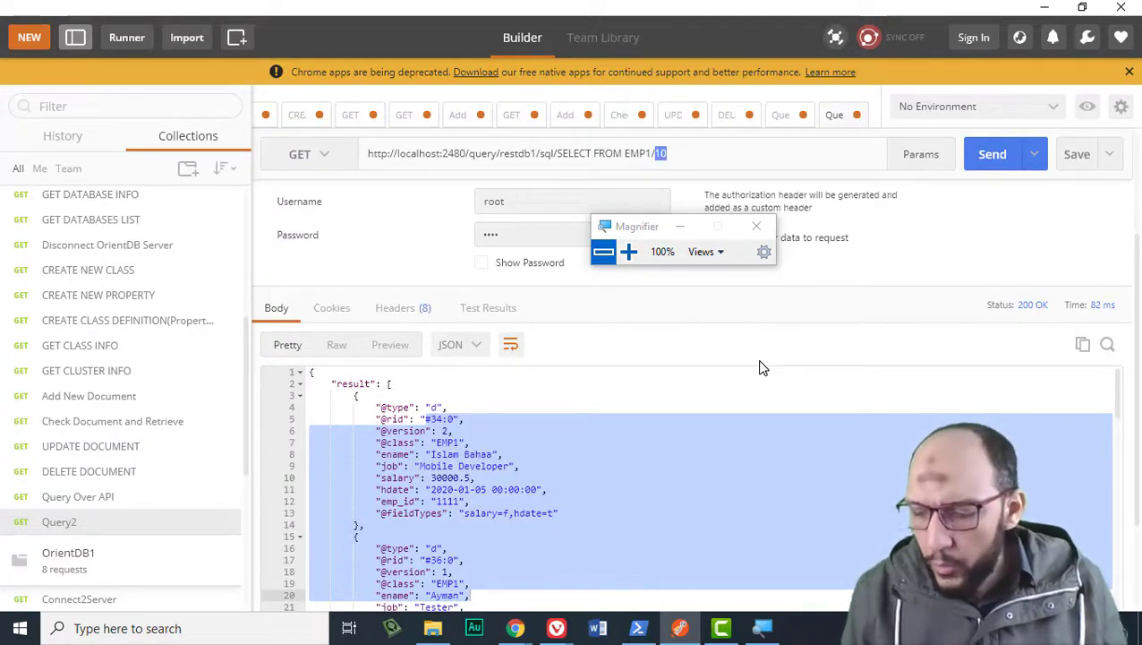
type("-1")
left_click(990, 154)
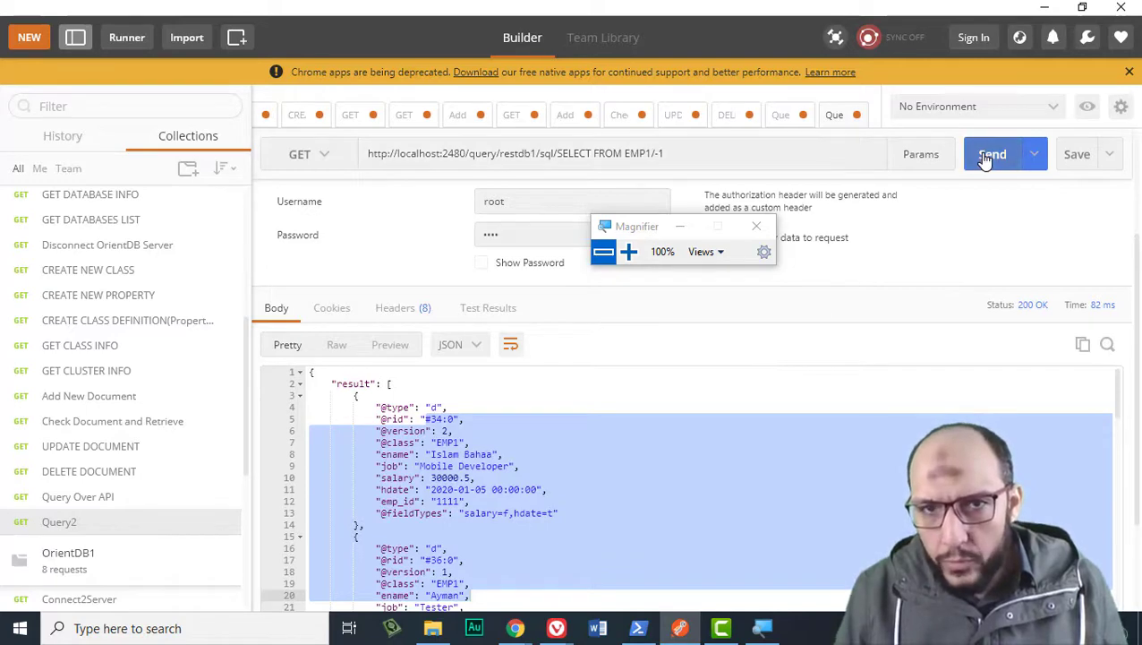
Review the /-1 limit and the full SQL query in the URL.
scroll(446, 404, "down", 3)
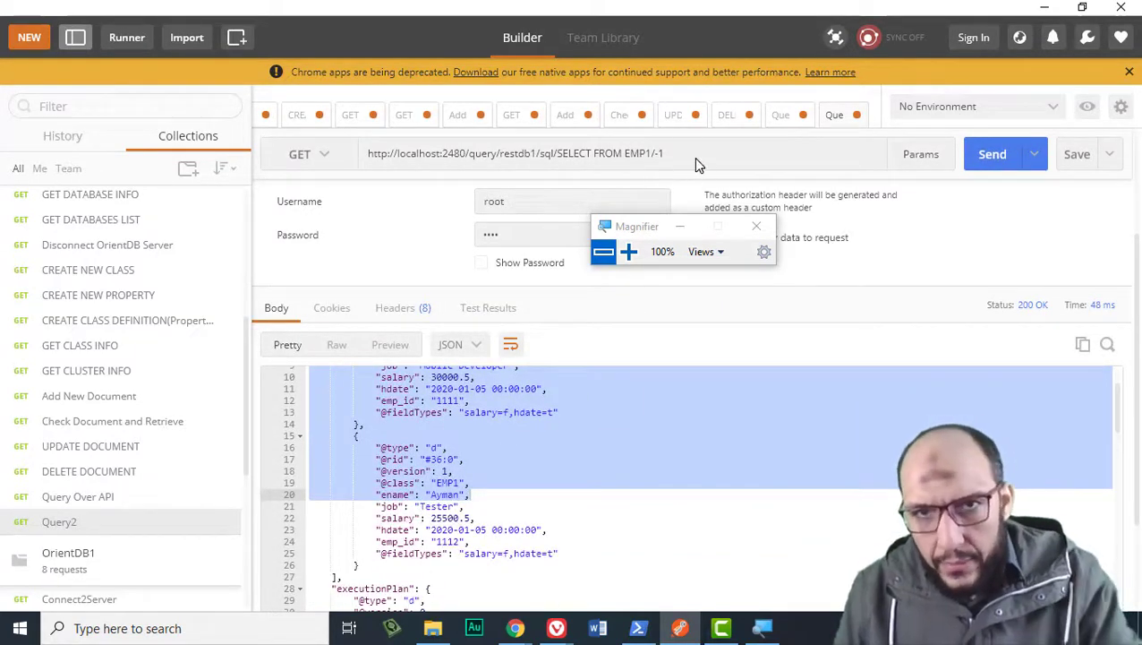
left_click_drag(693, 157, 646, 168)
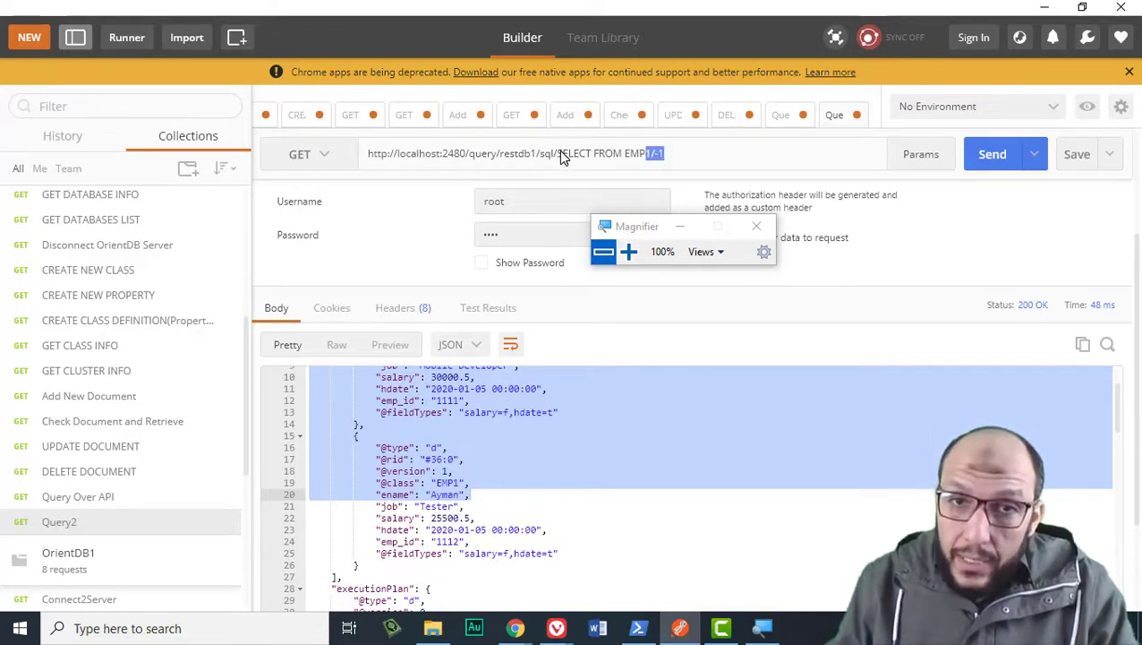
left_click_drag(557, 154, 671, 159)
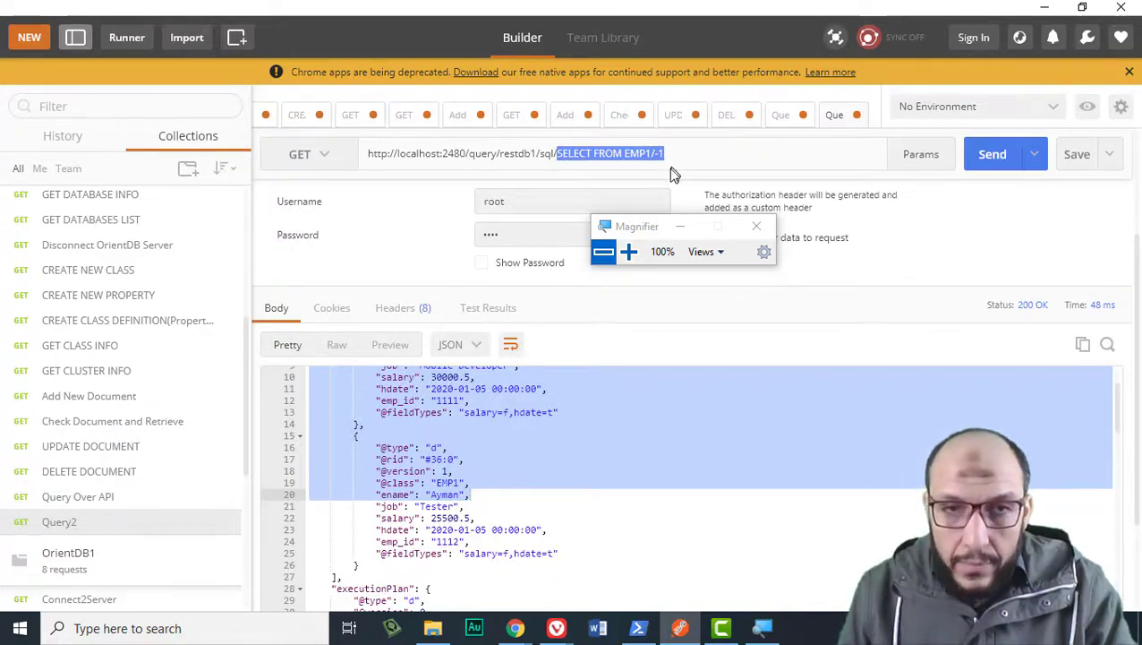
left_click(527, 413)
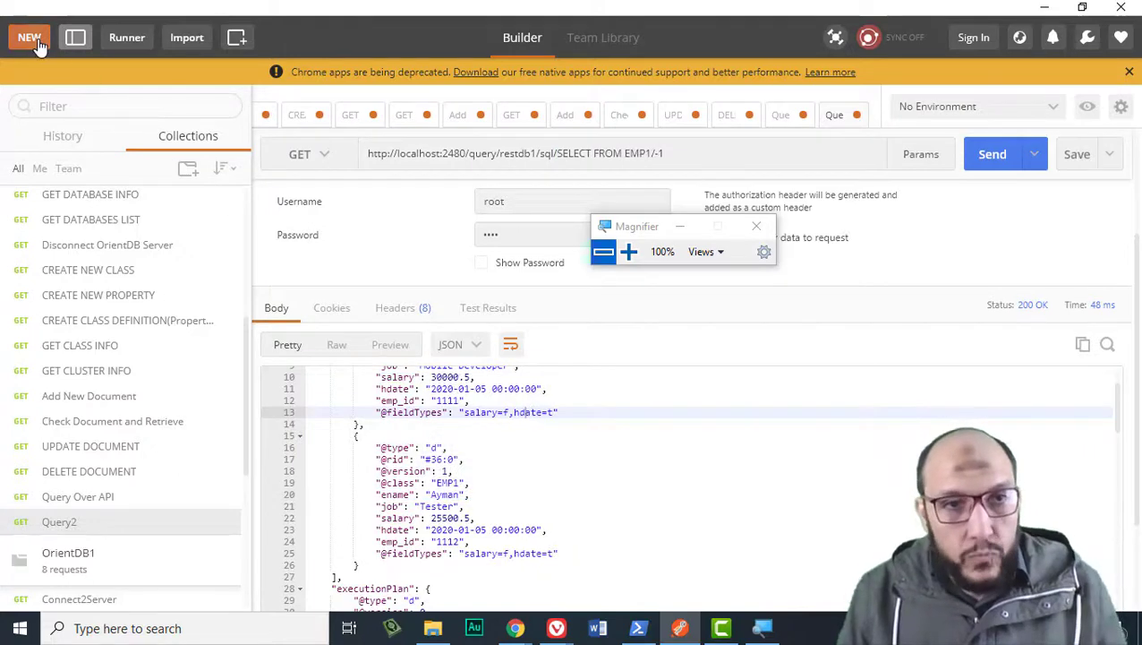
Save a new 'Update Query' request to the OrientDB collection and paste in the earlier query URL.
left_click(28, 37)
left_click(246, 166)
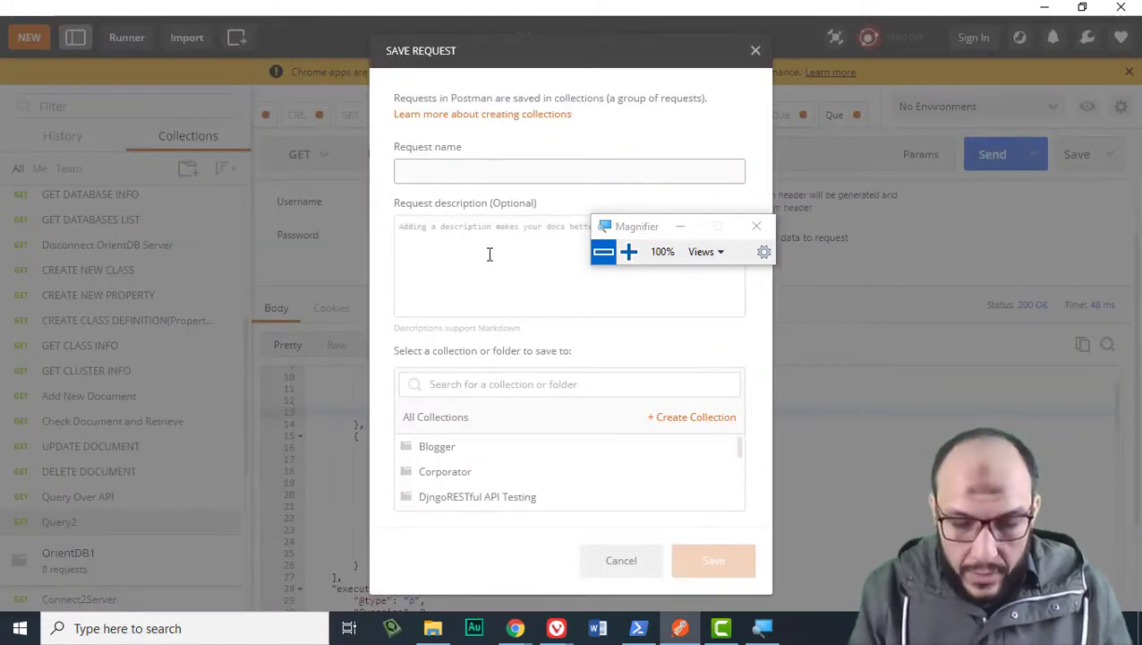
type("Update")
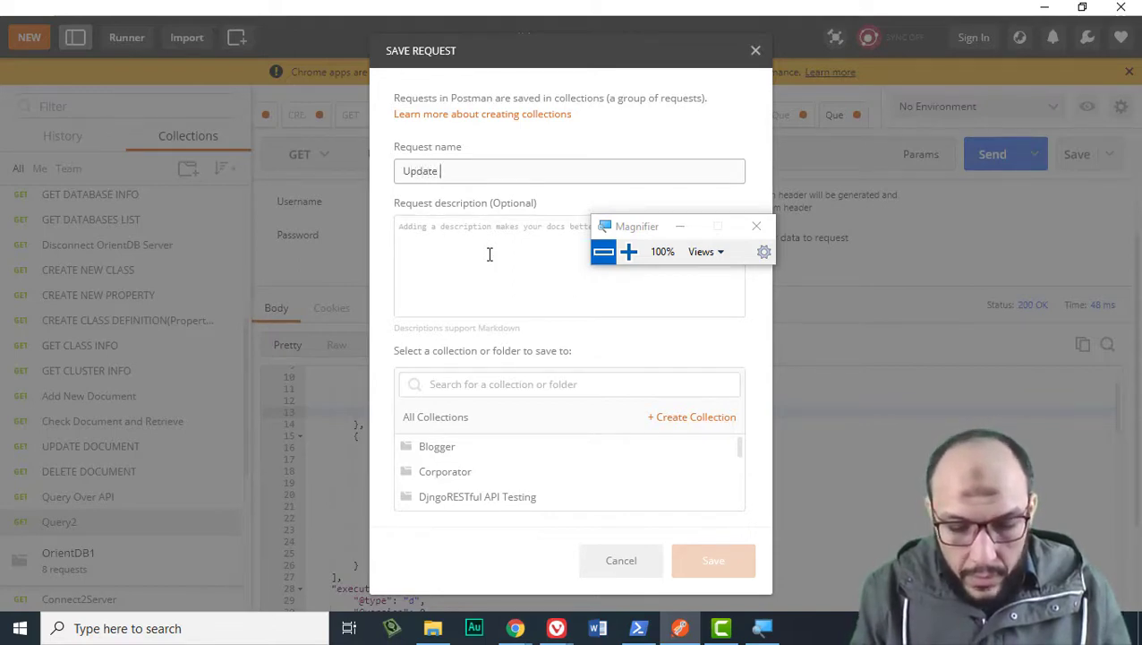
type(" Query")
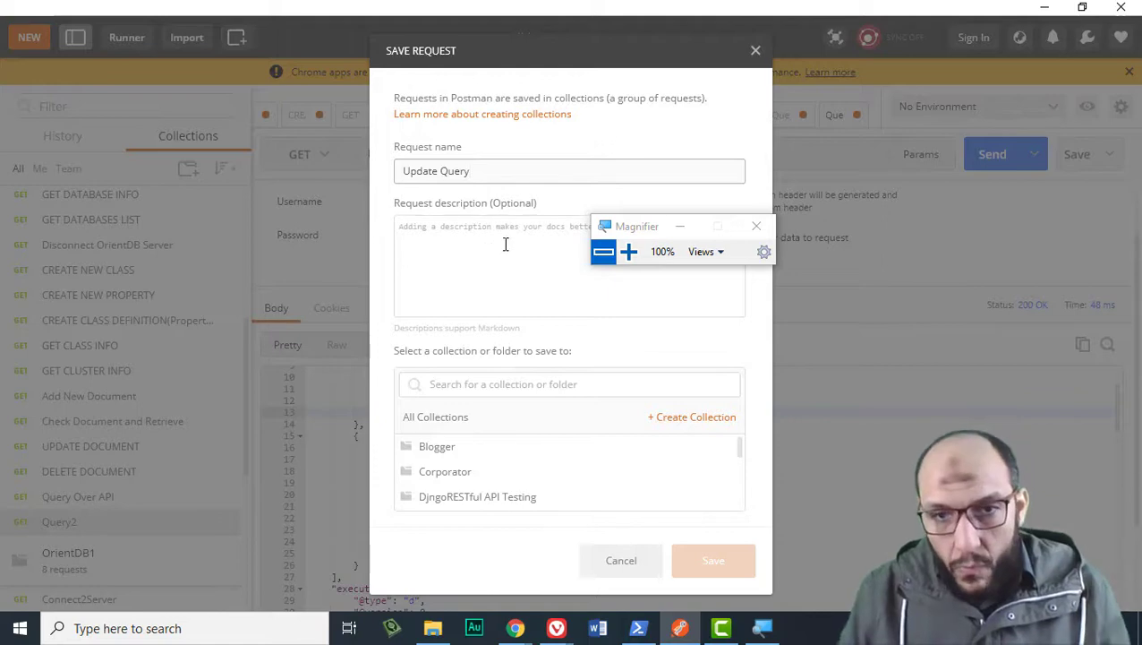
scroll(492, 463, "down", 3)
scroll(490, 470, "up", 2)
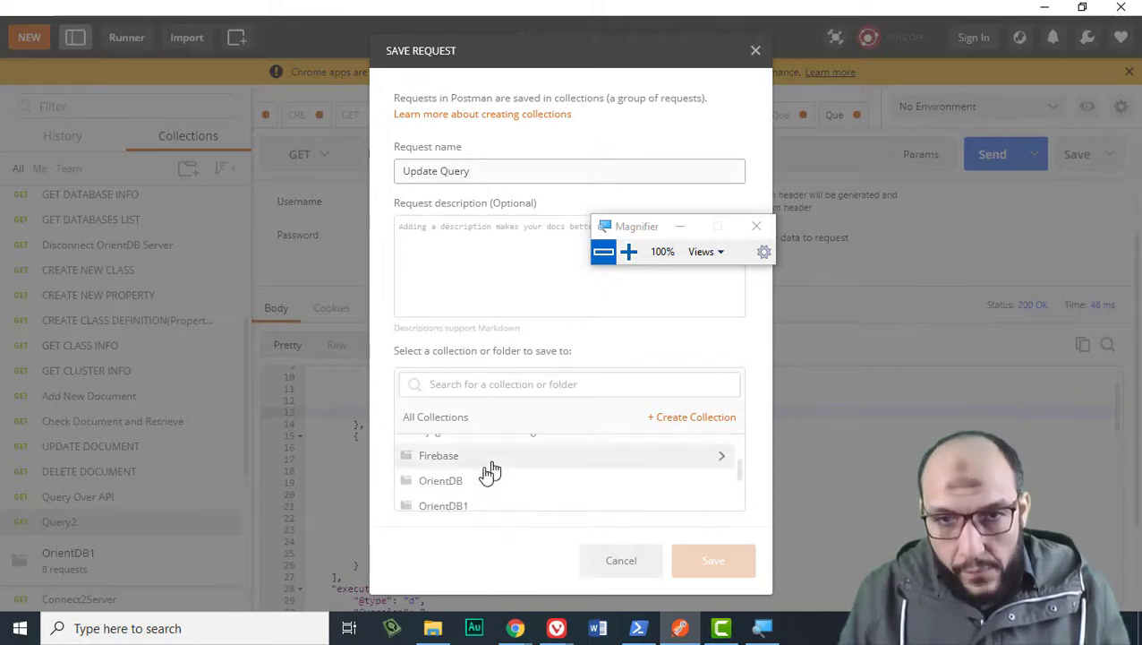
left_click(466, 480)
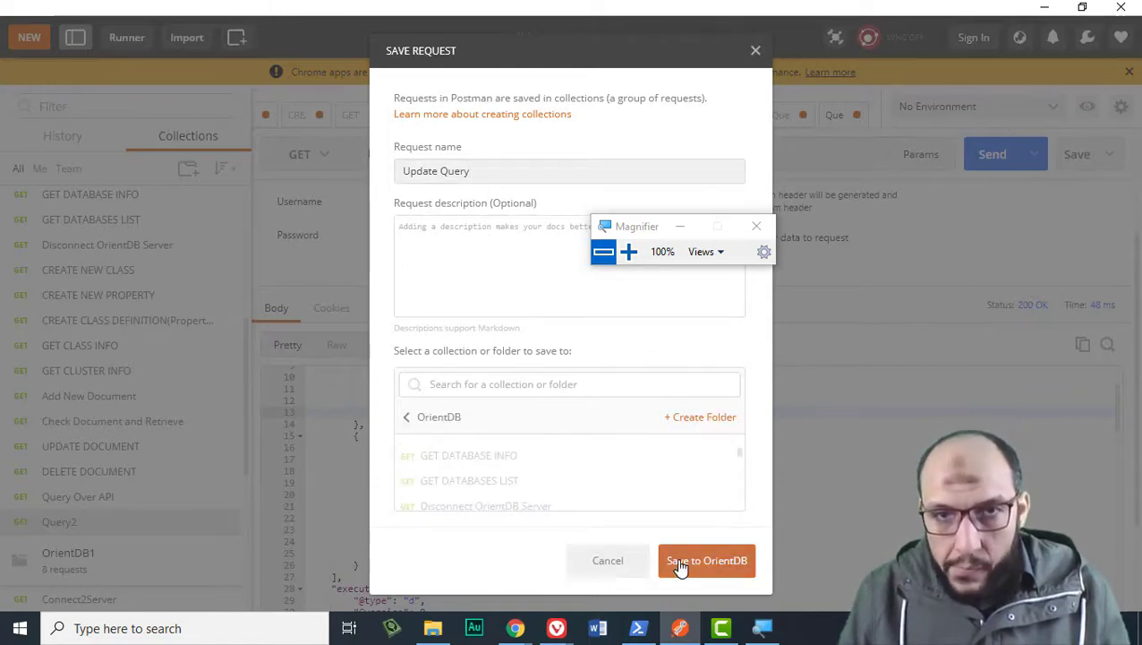
left_click(681, 564)
left_click(407, 184)
type("http://localhost:2480/query/restdb1/sql/SELECT FROM EMP1 WHERE salary>27000")
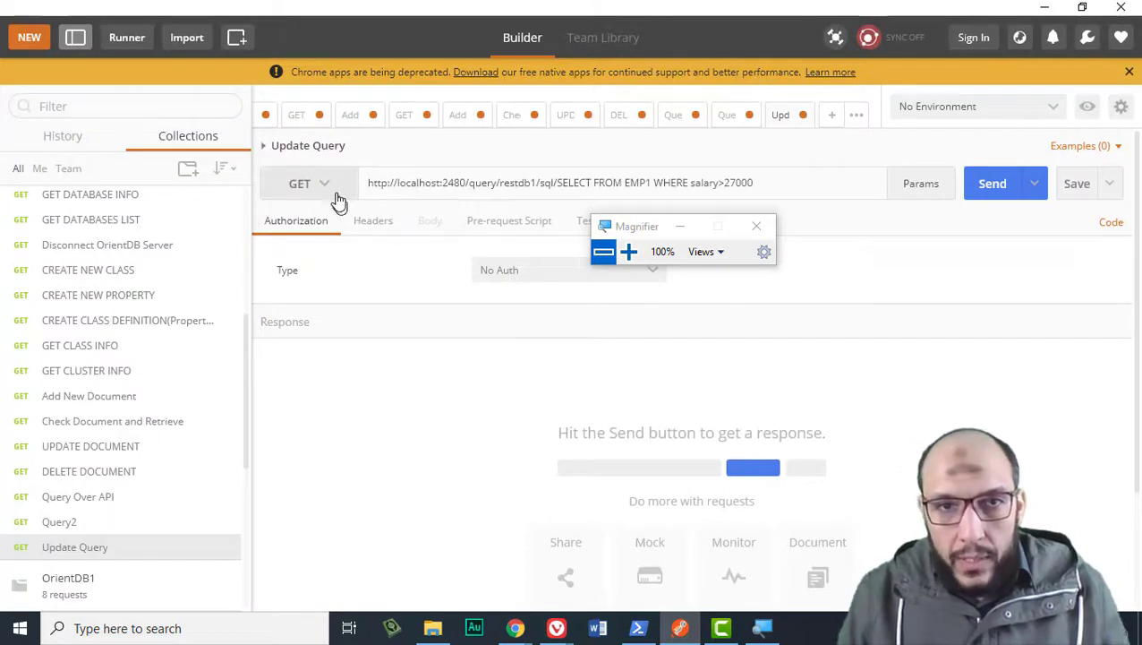
Make Update Query a POST, change 'query' to 'command', and insert 'content:' after sql.
left_click(337, 195)
left_click(319, 247)
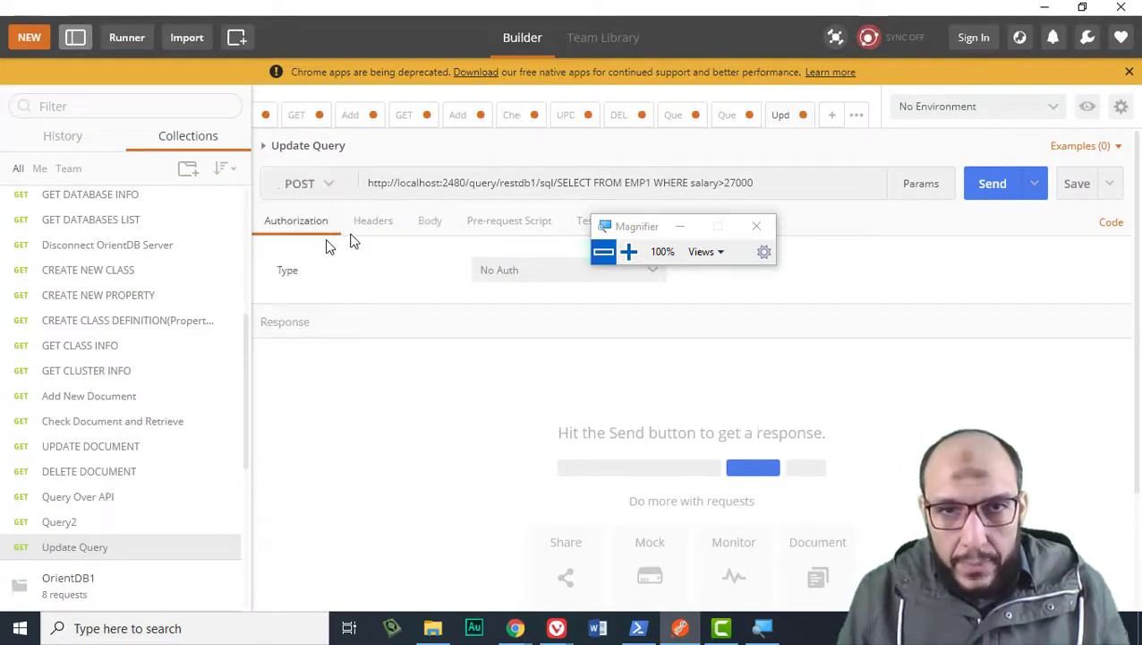
double_click(476, 187)
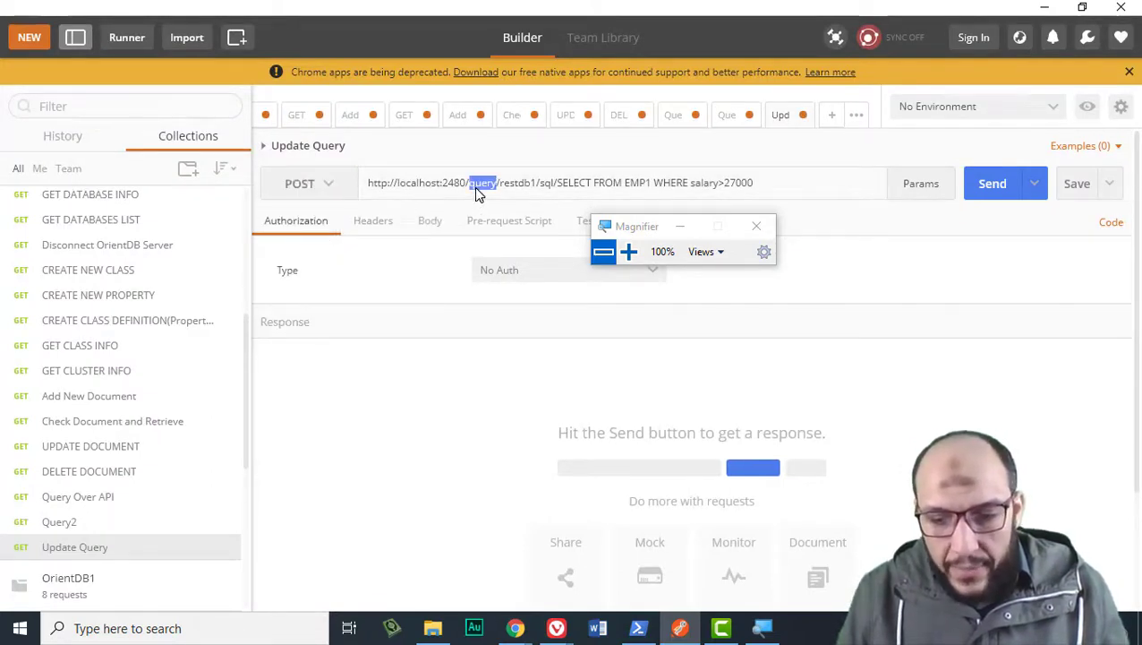
type("comma")
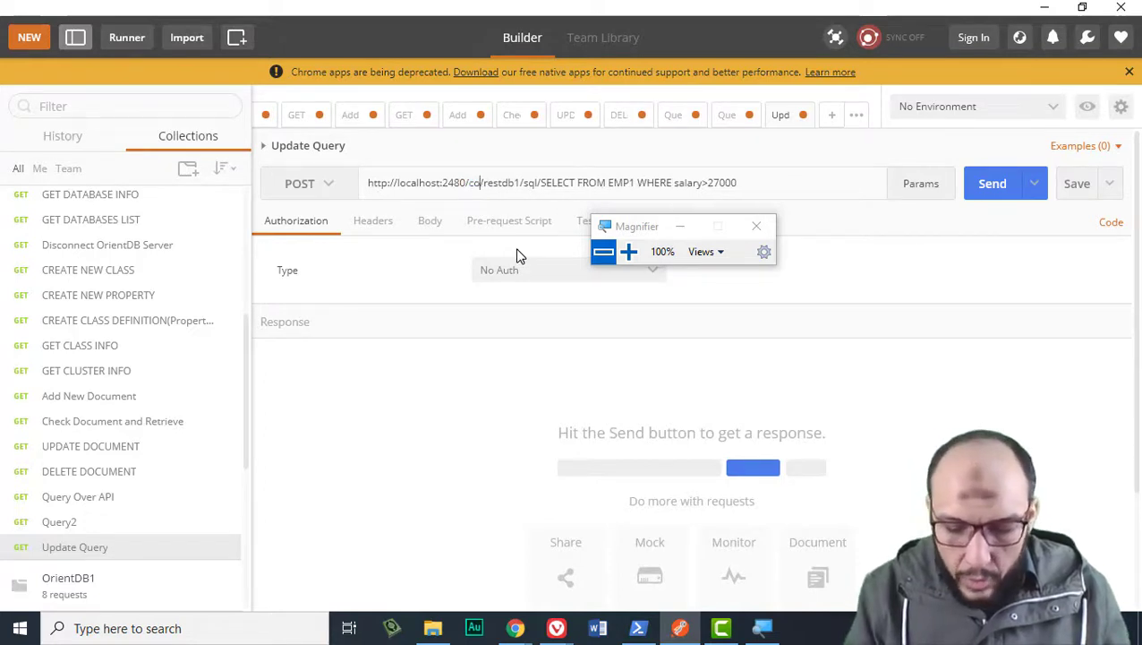
type("nd/")
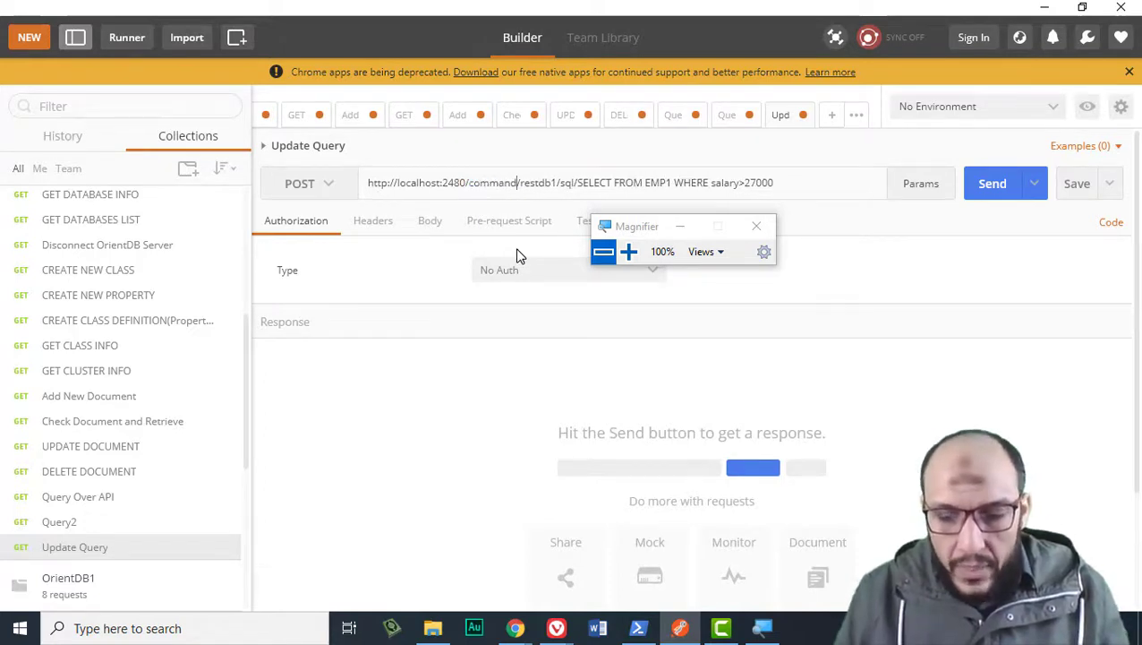
left_click(572, 186)
type("co")
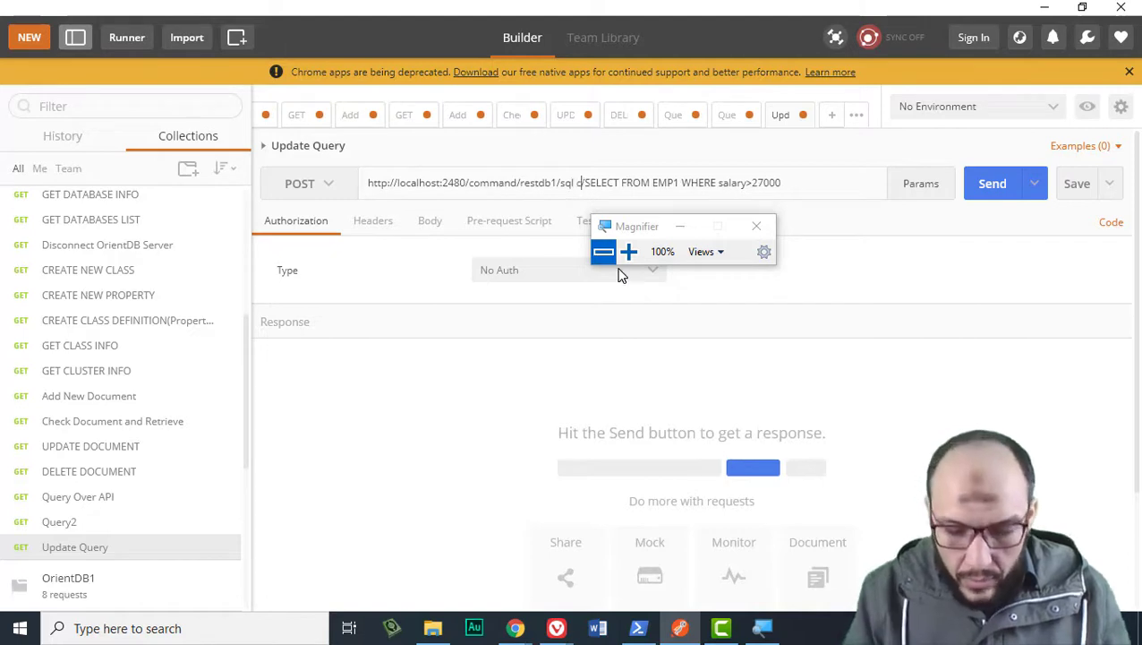
type("ntent")
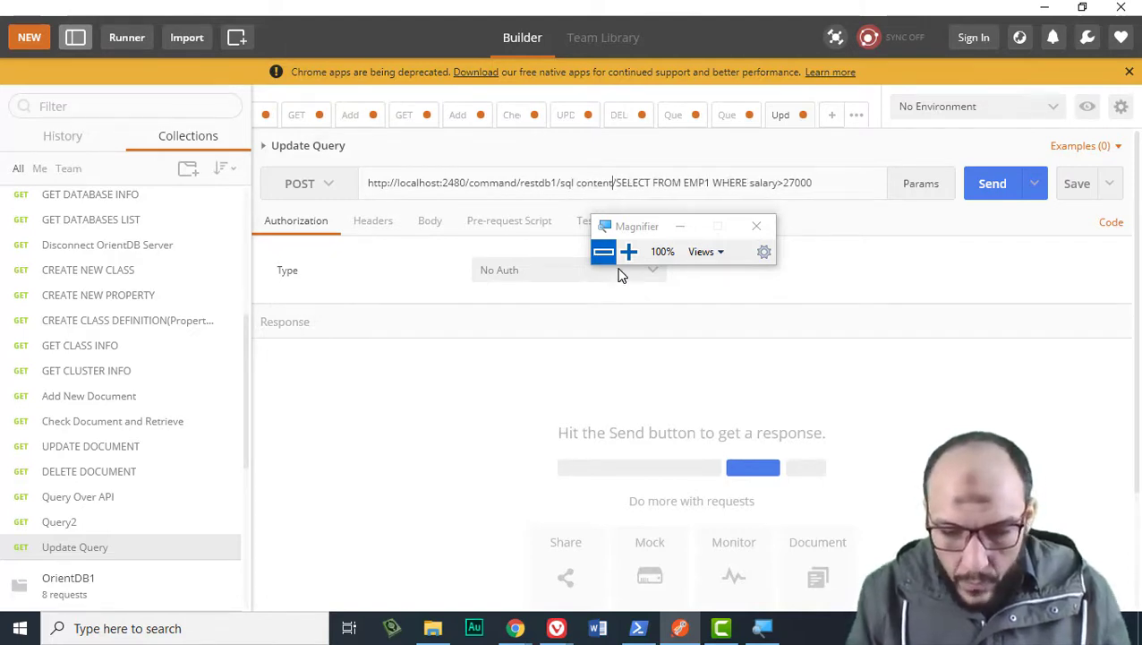
type(":")
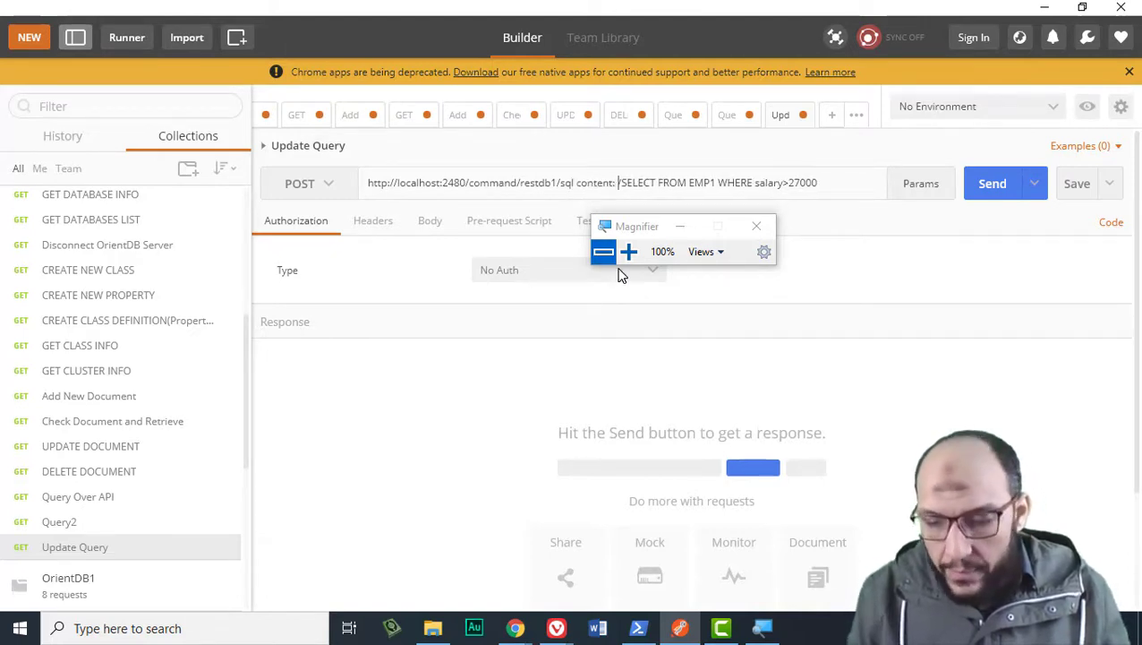
key("shift+End")
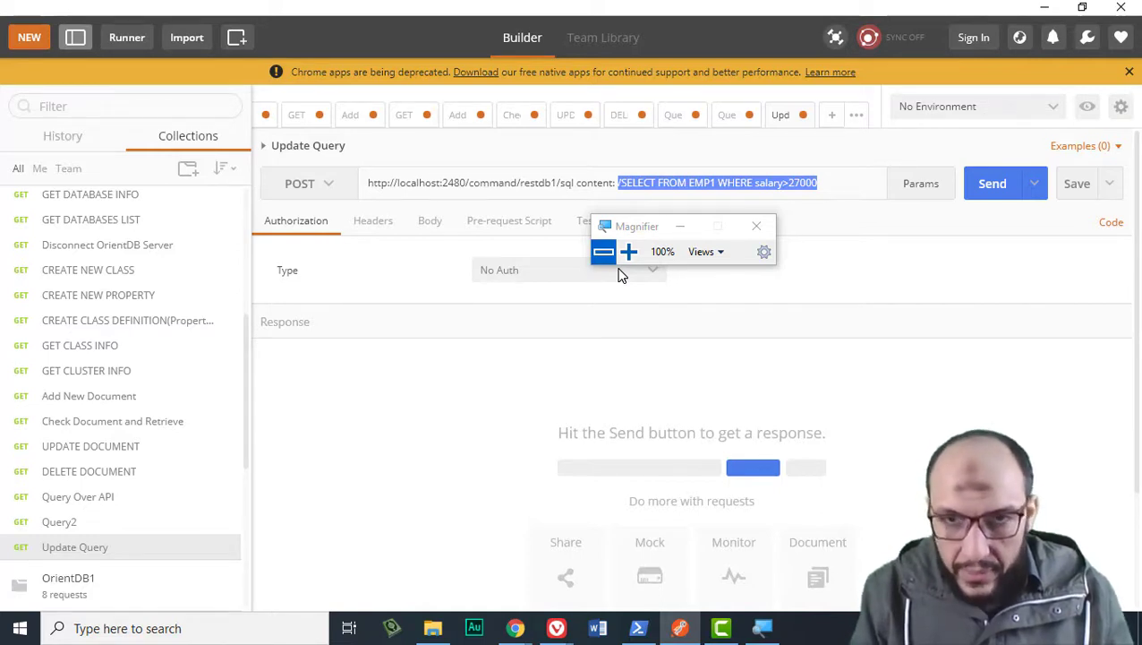
Replace the SELECT with UPDATE EMP1 SET name='<employee name>' WHERE emp_id=1112.
type("U")
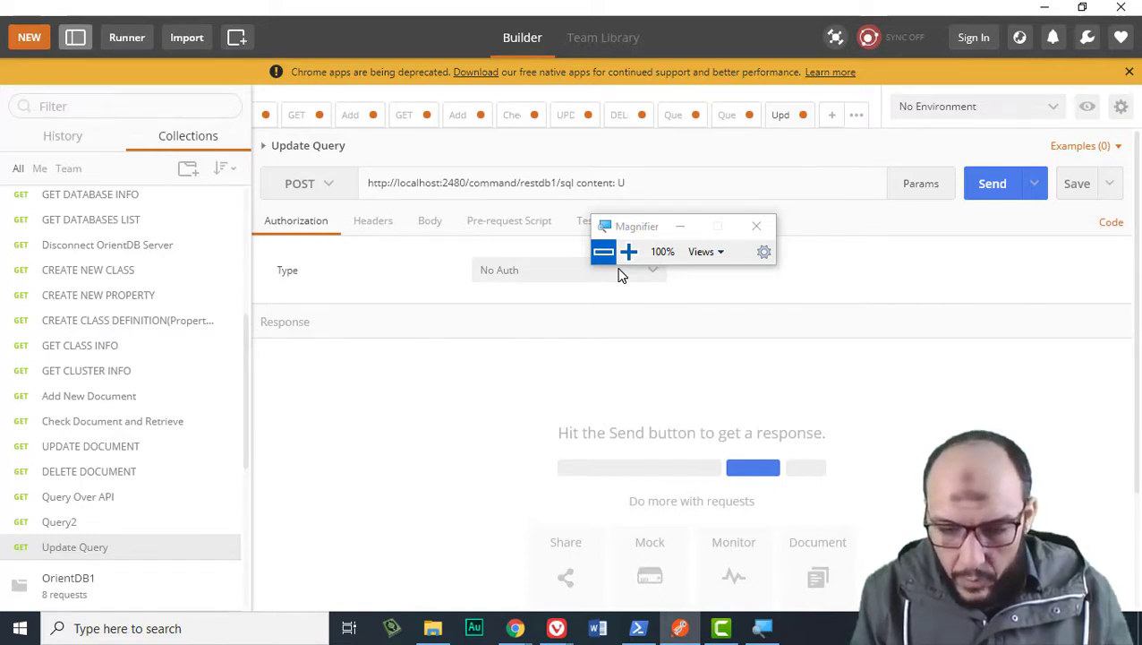
type("PDATE E")
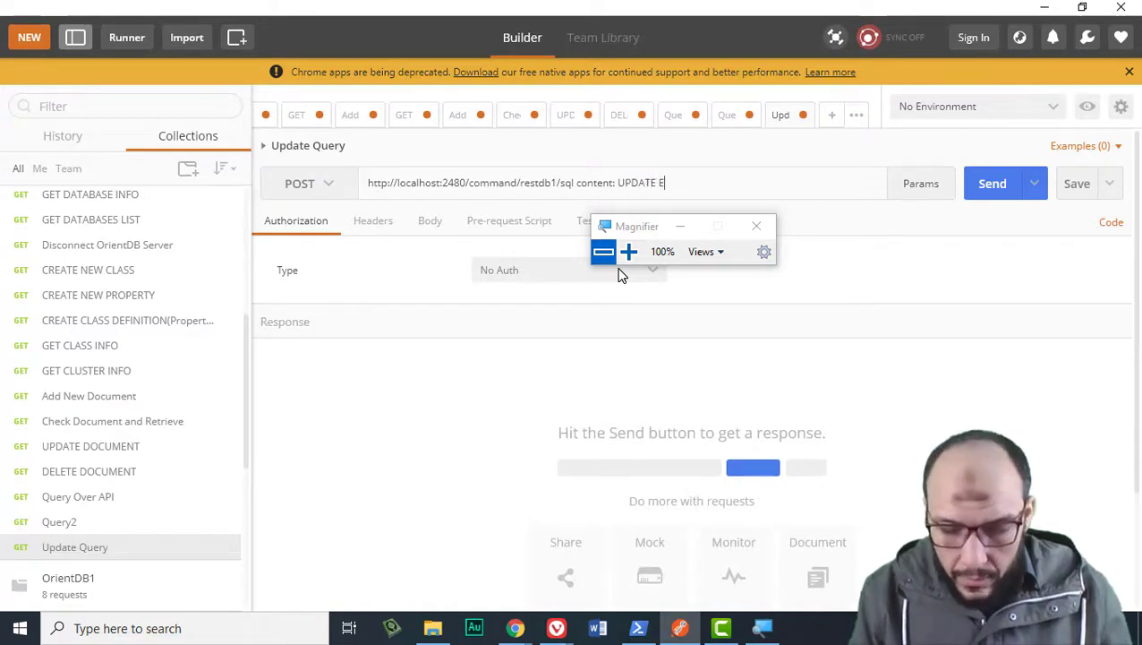
type("MP")
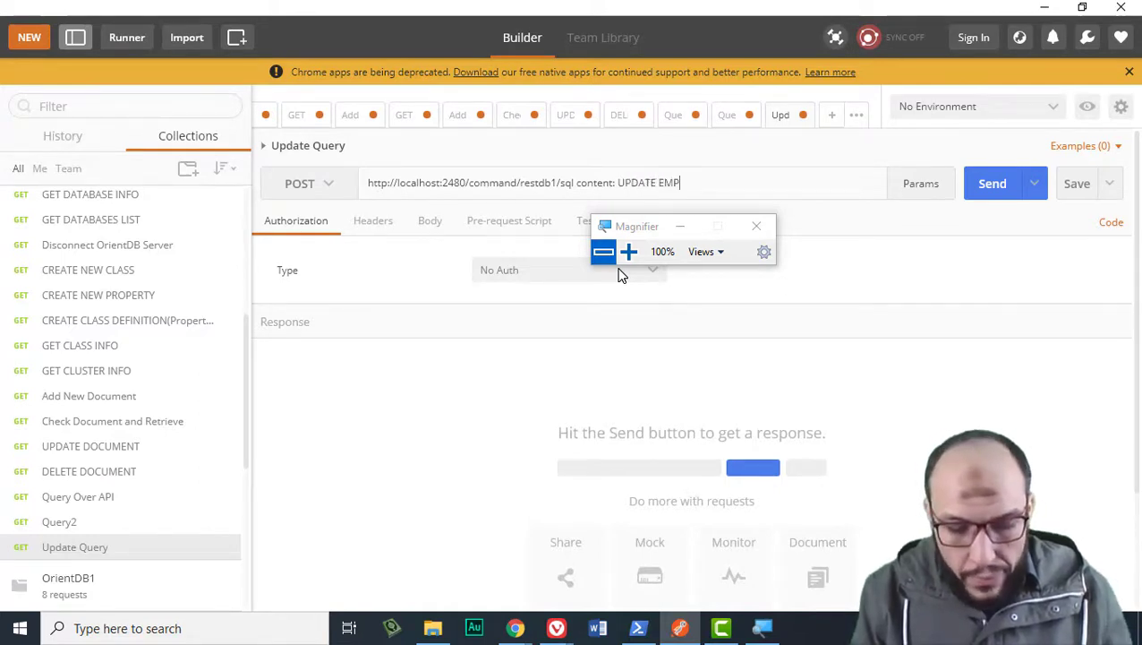
type("1 SET")
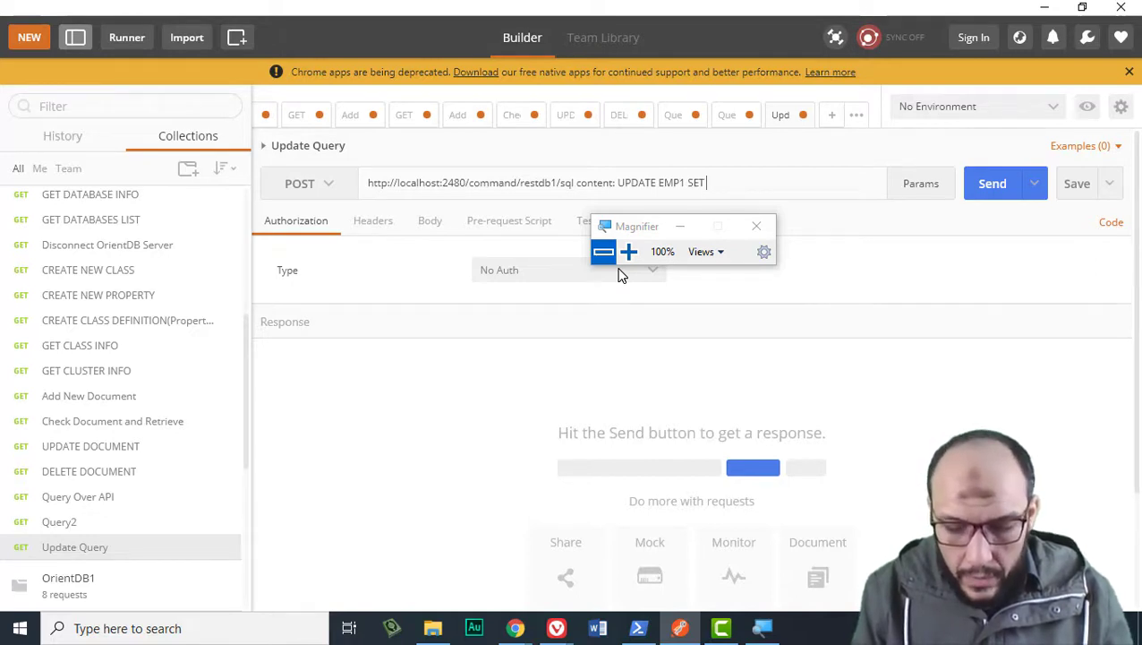
type(" name")
key("BackSpace")
key("BackSpace")
key("BackSpace")
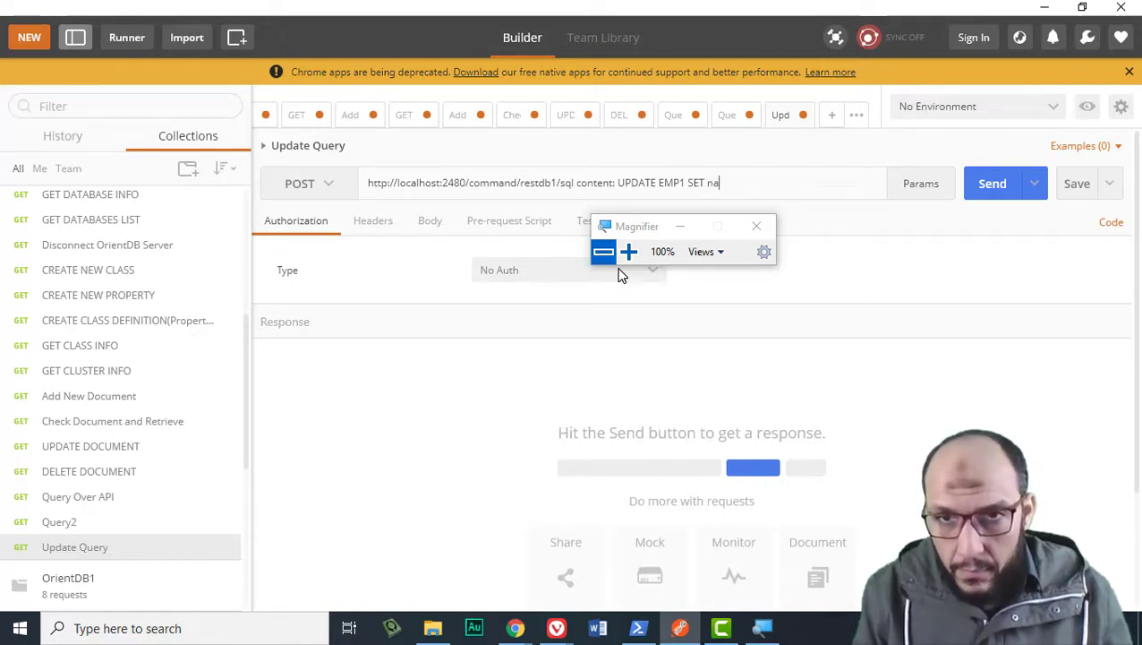
type("ame=")
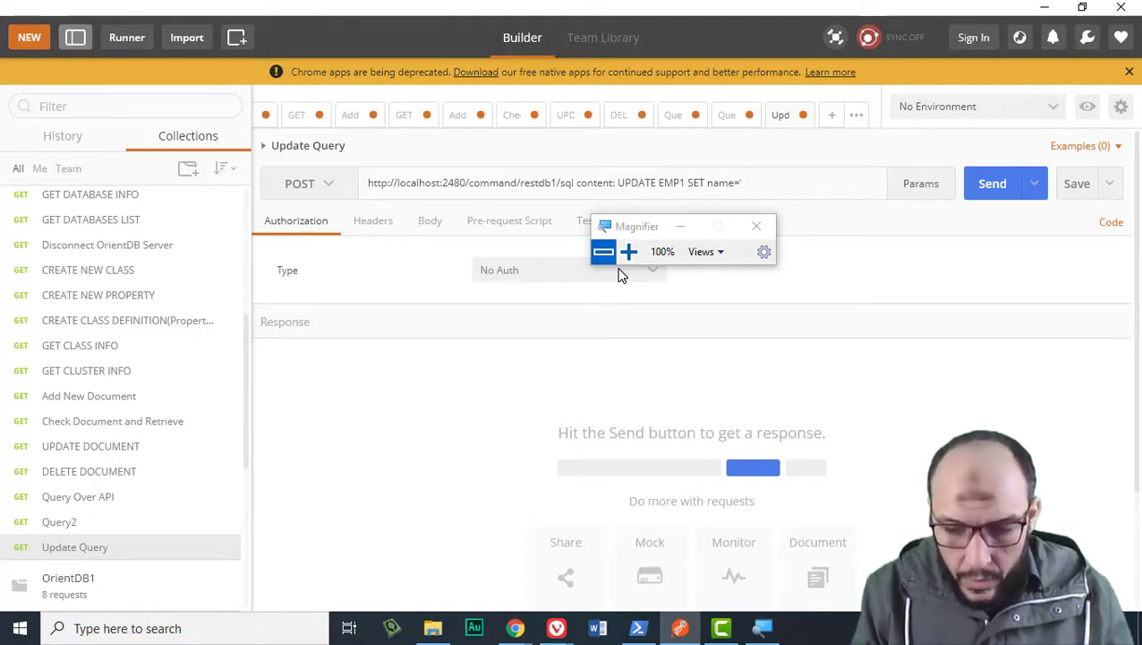
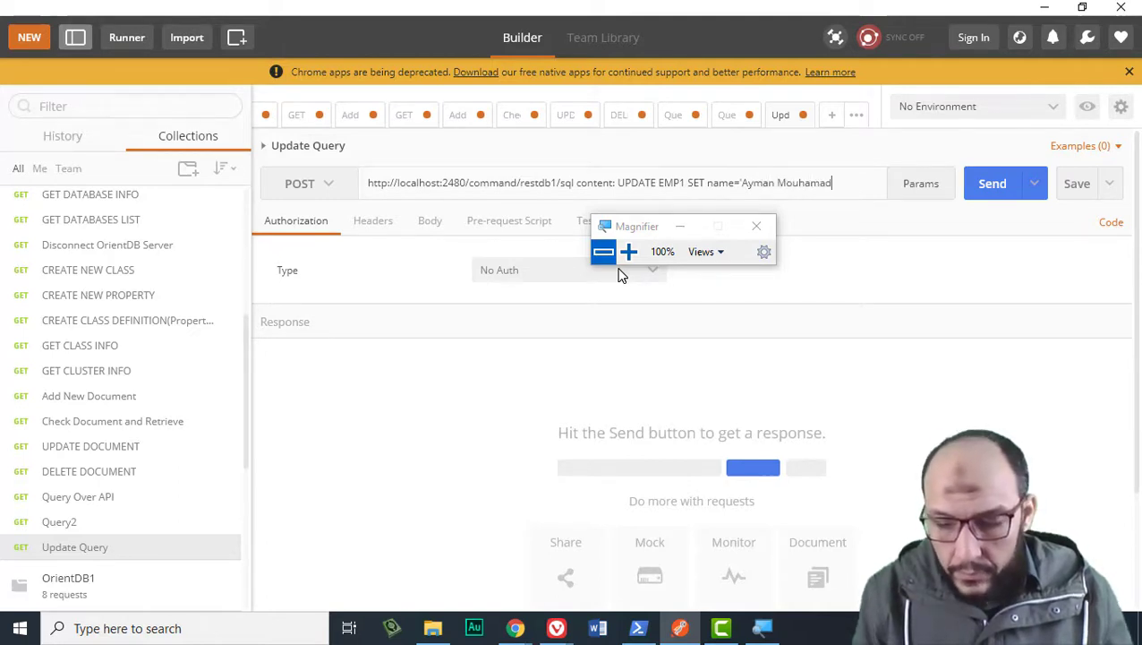
type("' WHER")
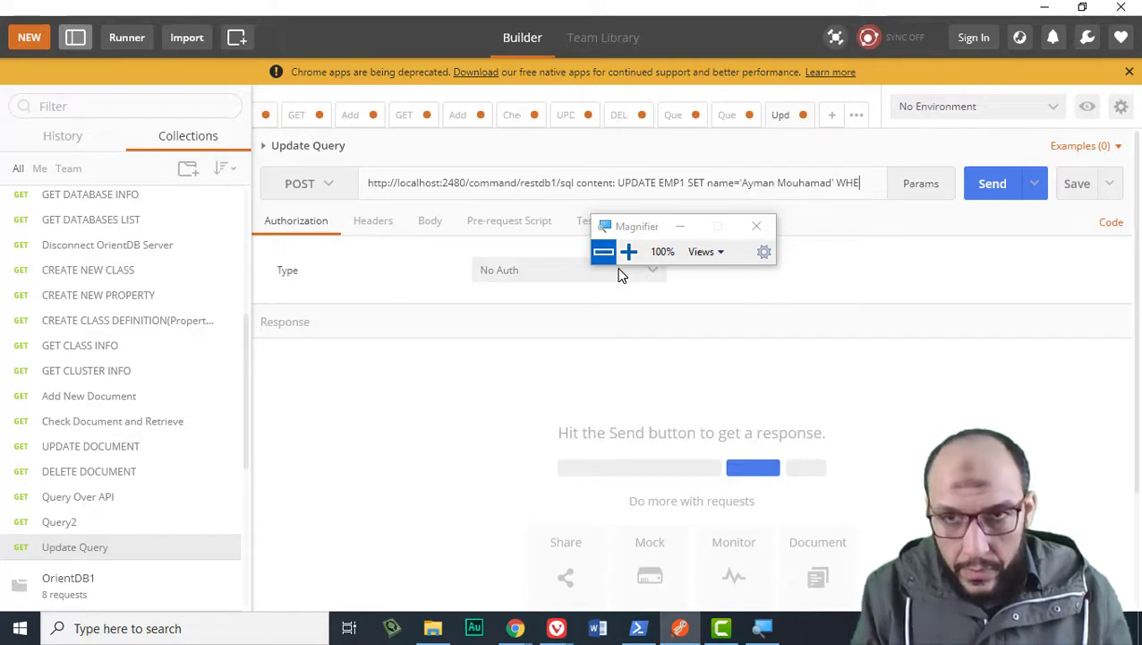
key("BackSpace")
key("BackSpace")
key("BackSpace")
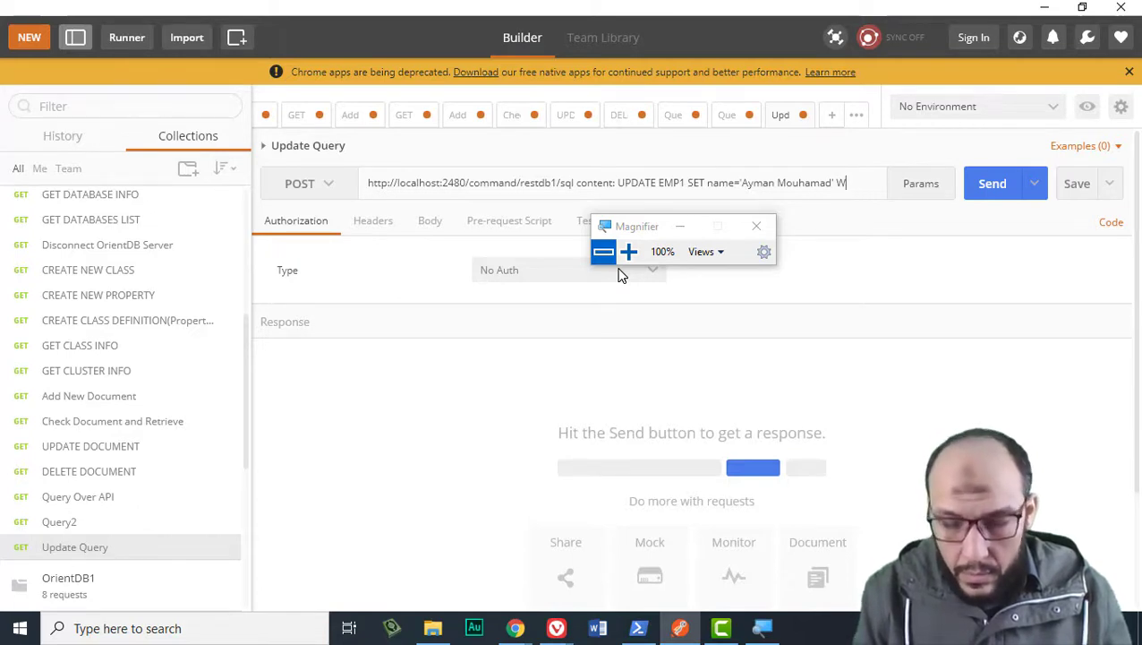
type("HWE")
key("BackSpace")
key("BackSpace")
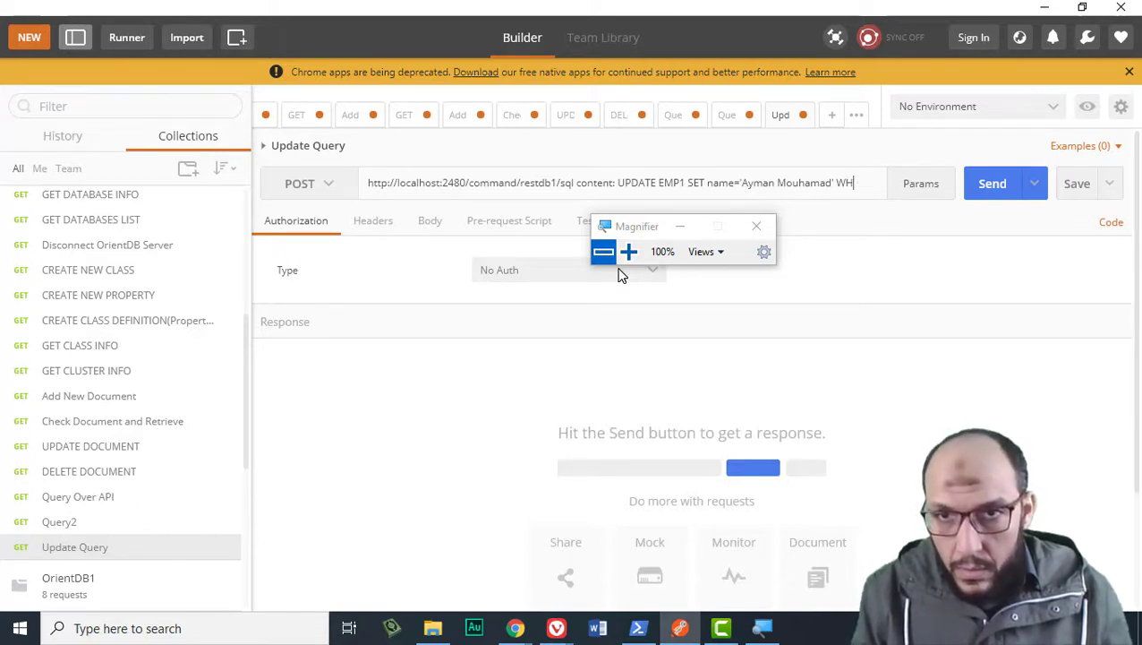
type("ERE")
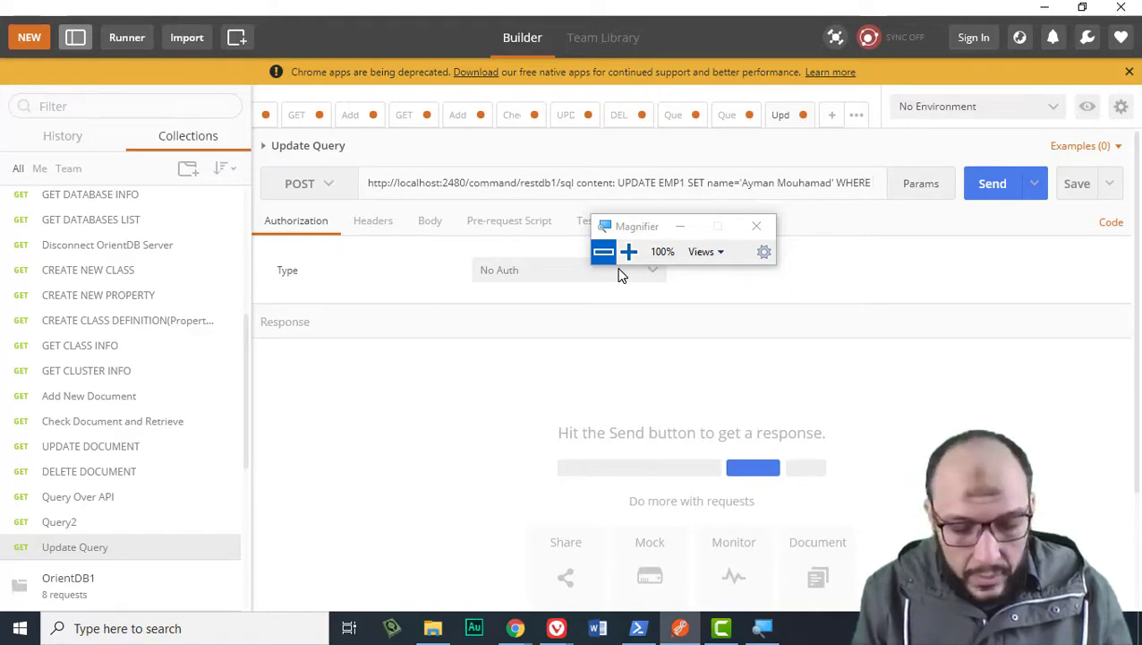
type(" emp_id")
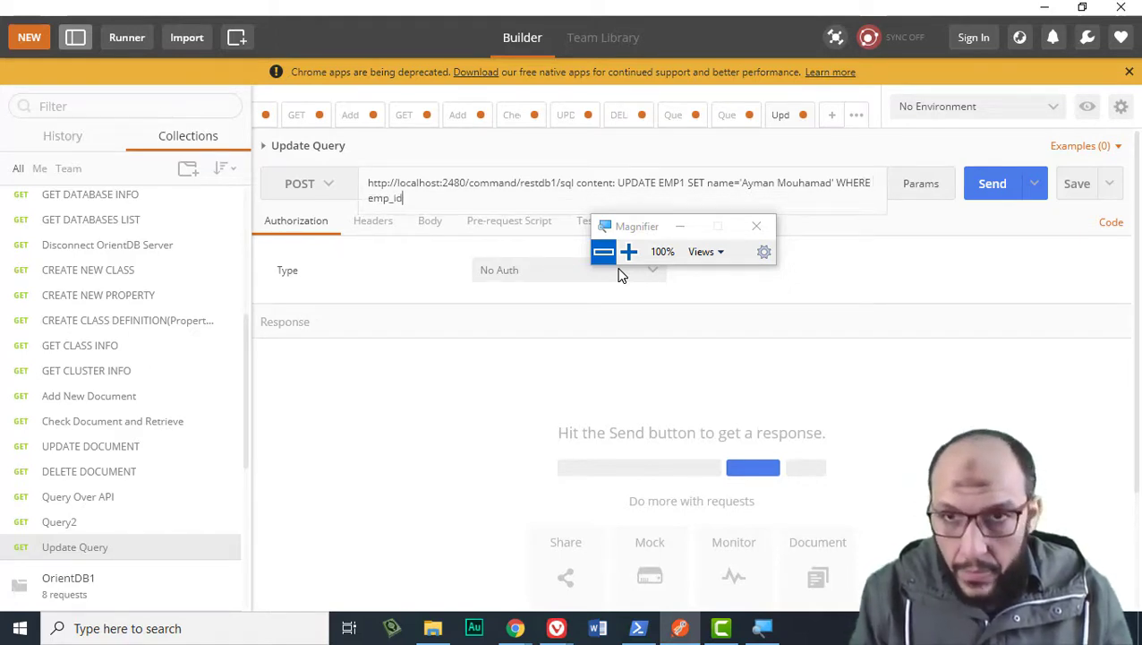
type("=")
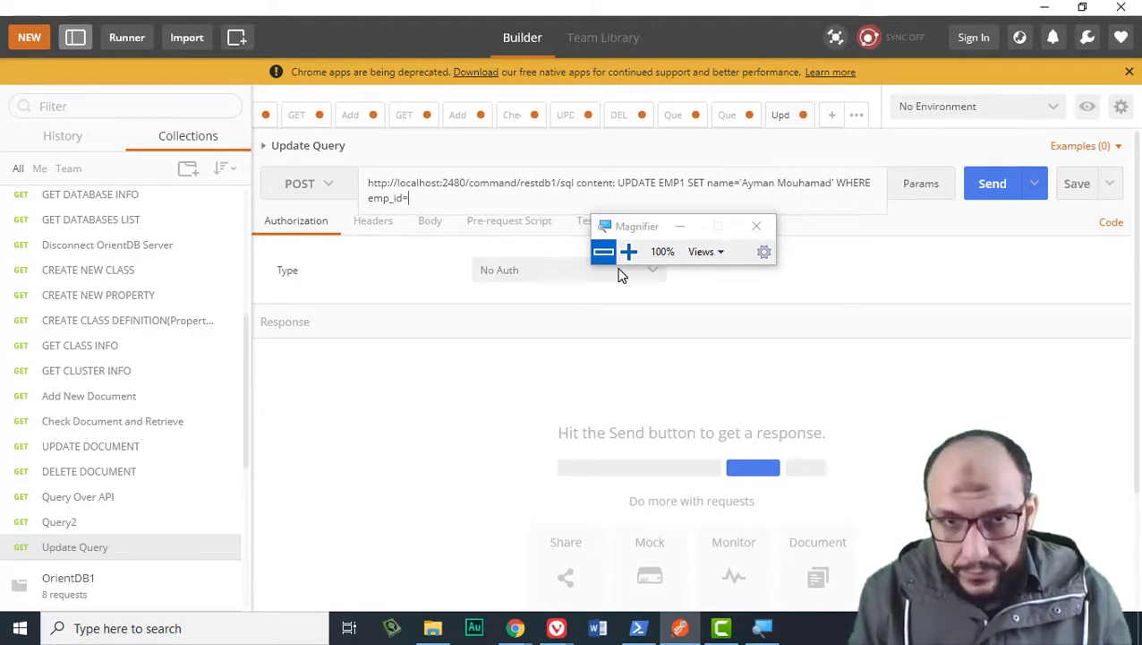
type("11")
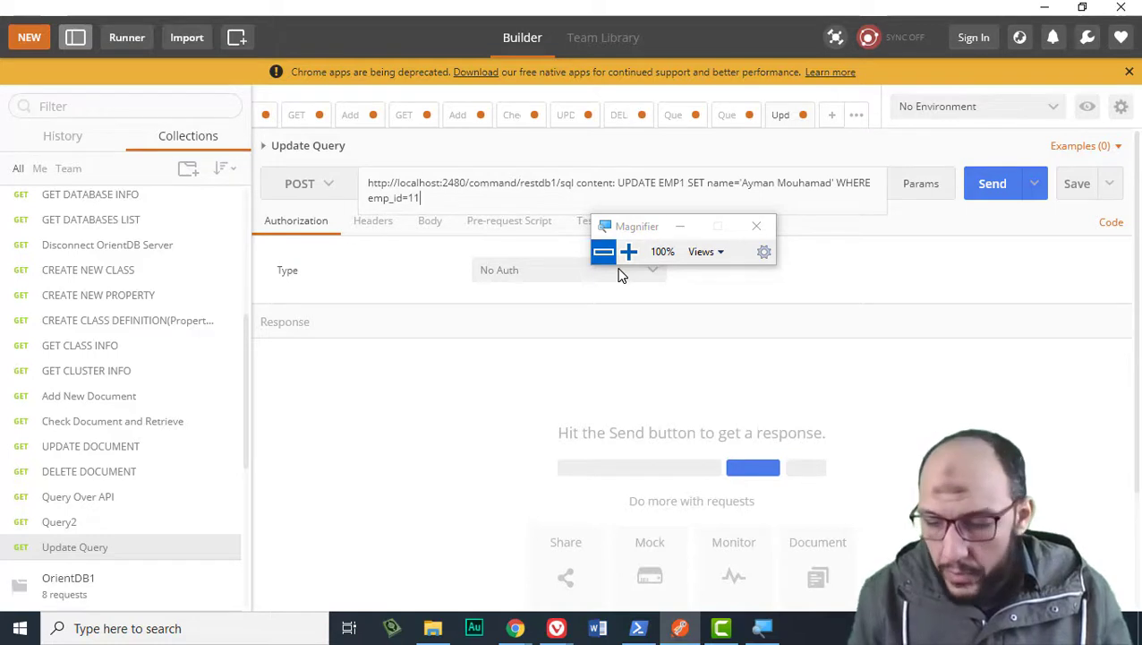
type("212")
key("ctrl+a")
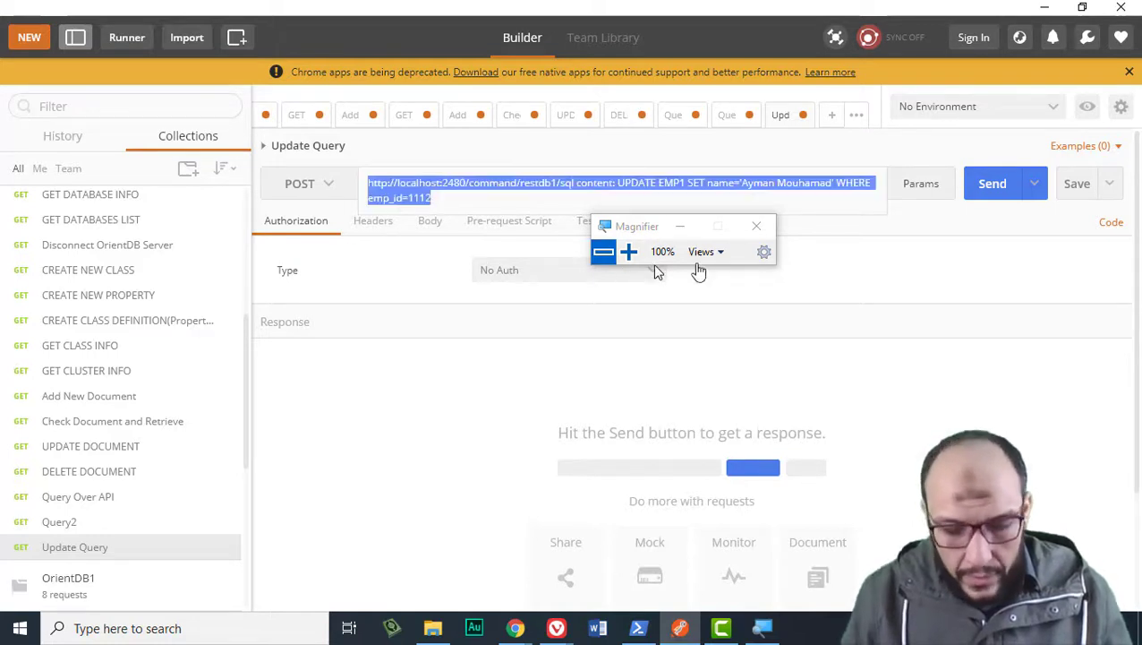
Send the POST update request and inspect the 500 'text cannot be null' error.
left_click(999, 186)
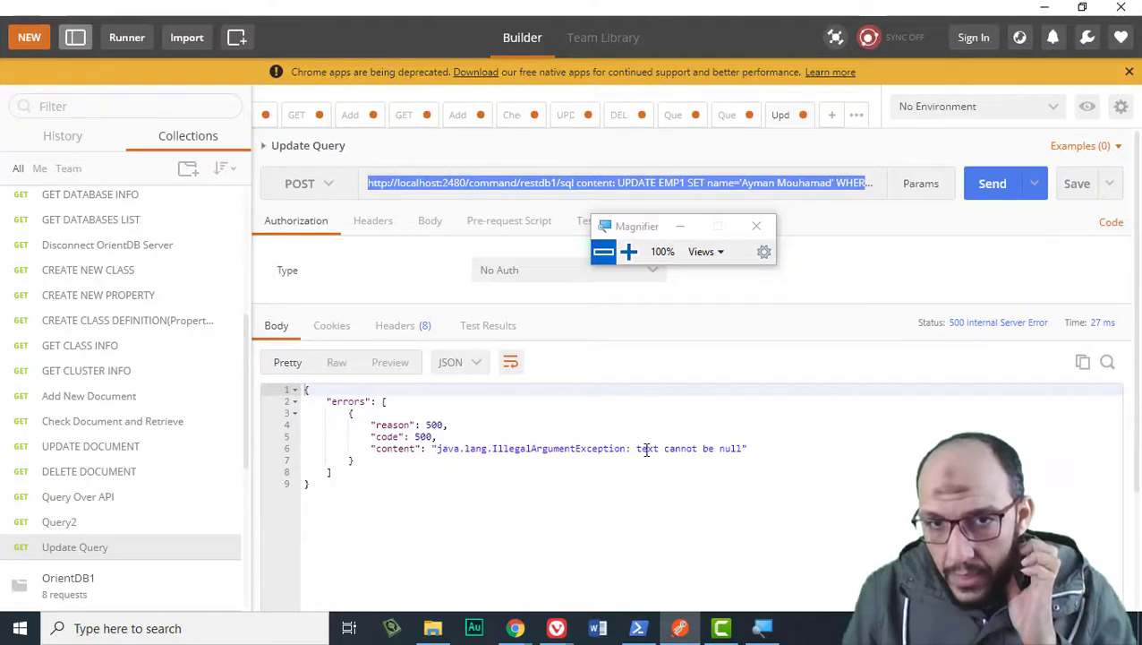
left_click_drag(637, 448, 739, 465)
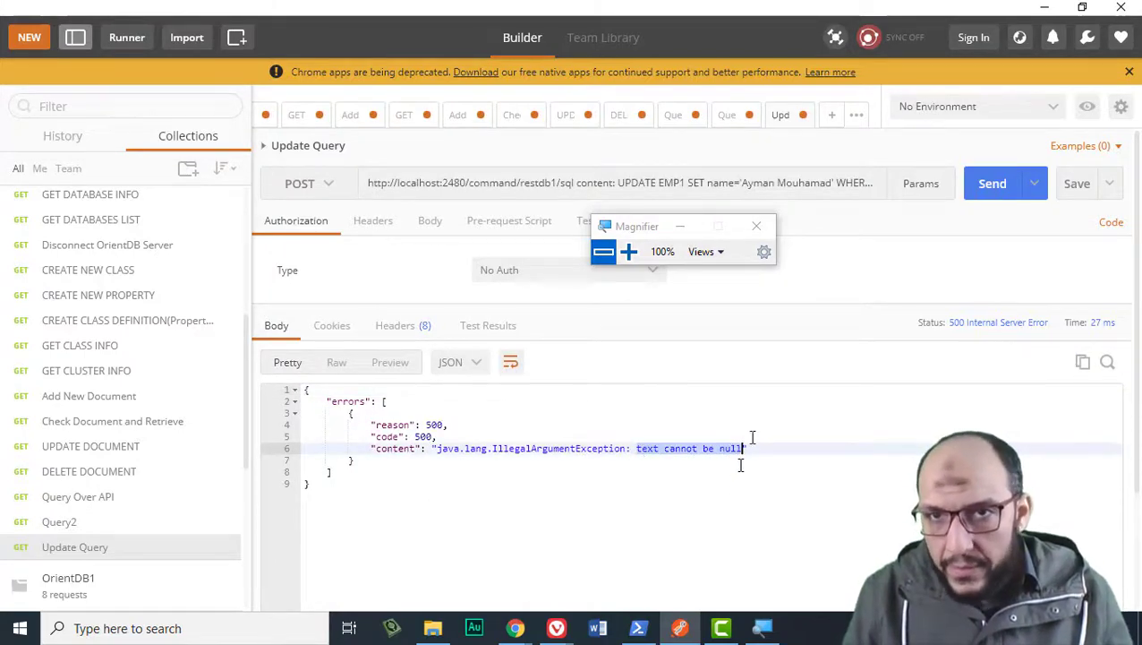
left_click(796, 190)
left_click(712, 190)
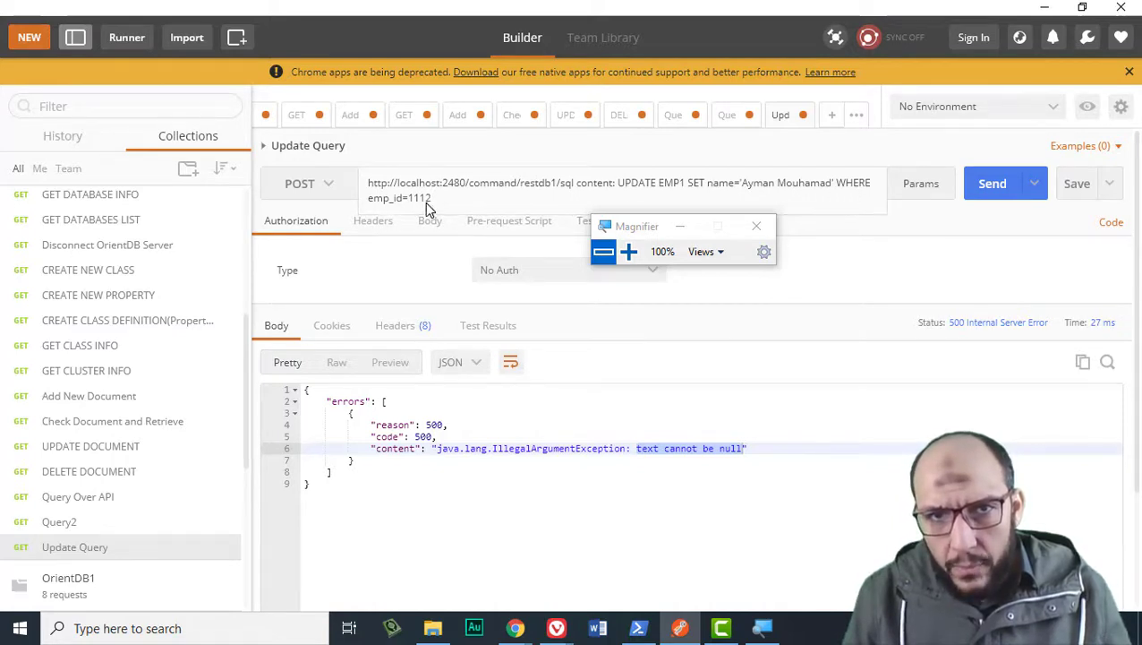
Quote the emp_id value as '1112' and resend the request.
left_click(451, 201)
type("'")
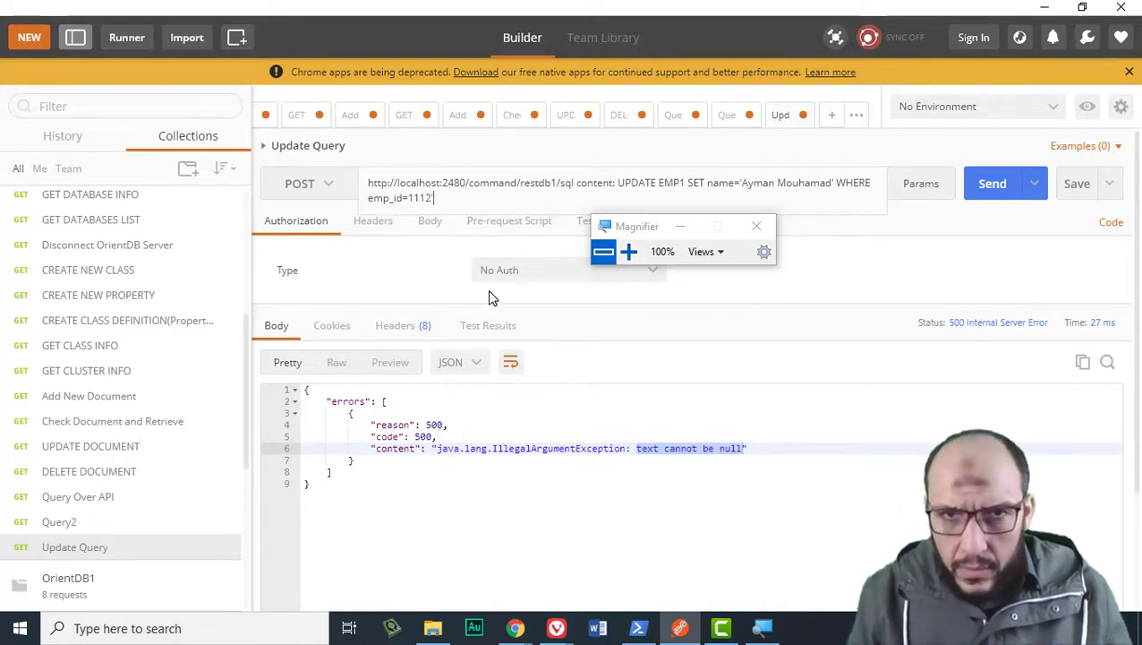
key("Left")
key("Left")
key("Left")
key("Left")
key("Left")
type("'")
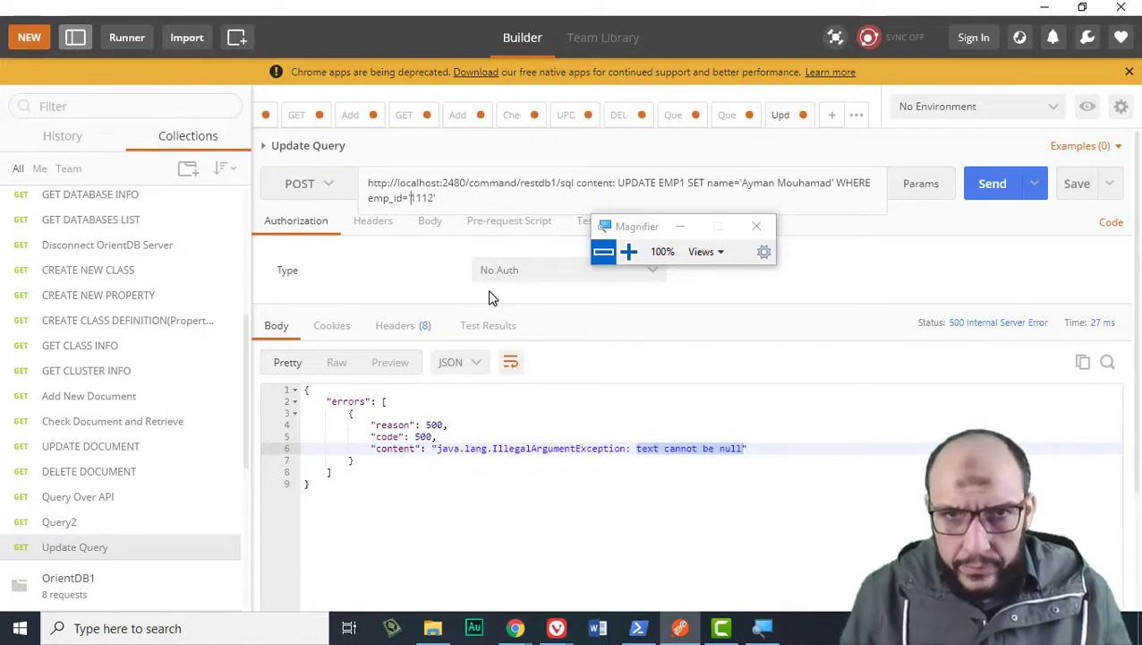
key("ctrl+a")
left_click(983, 184)
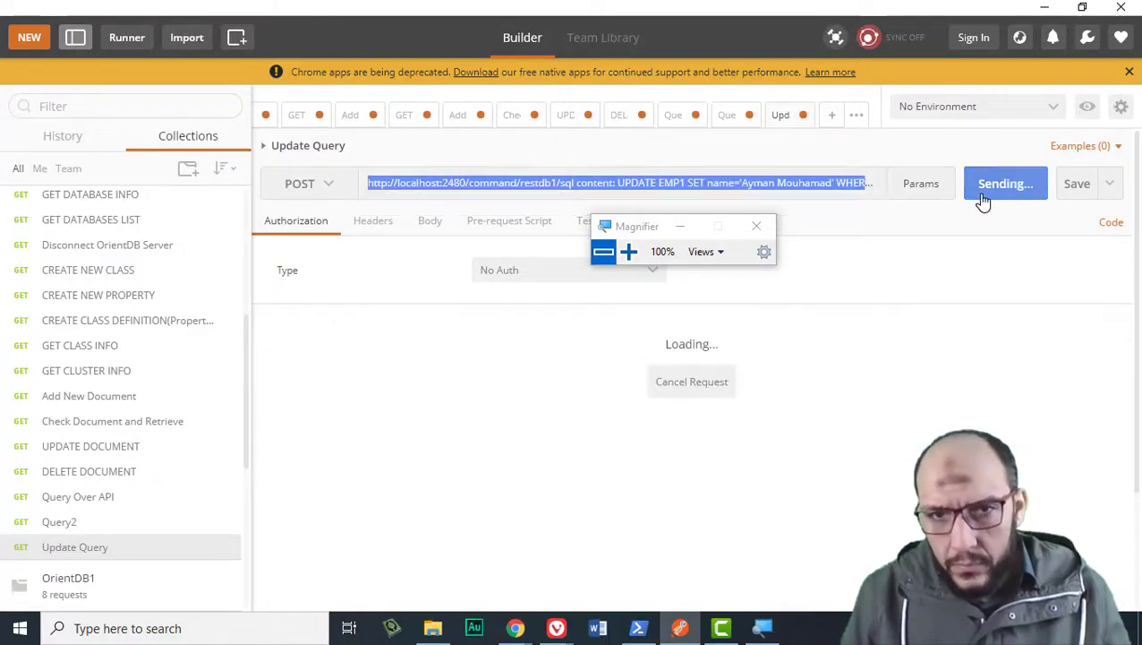
left_click(716, 436)
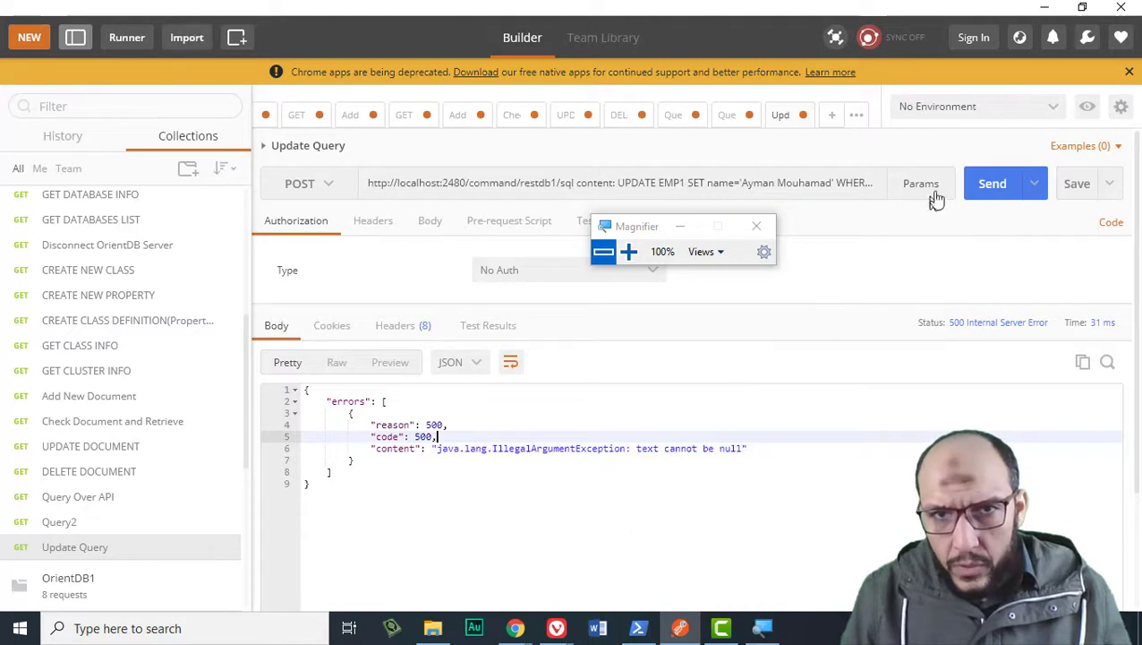
Switch authorization to Basic Auth, update the request, and resend it.
left_click(499, 275)
left_click(504, 329)
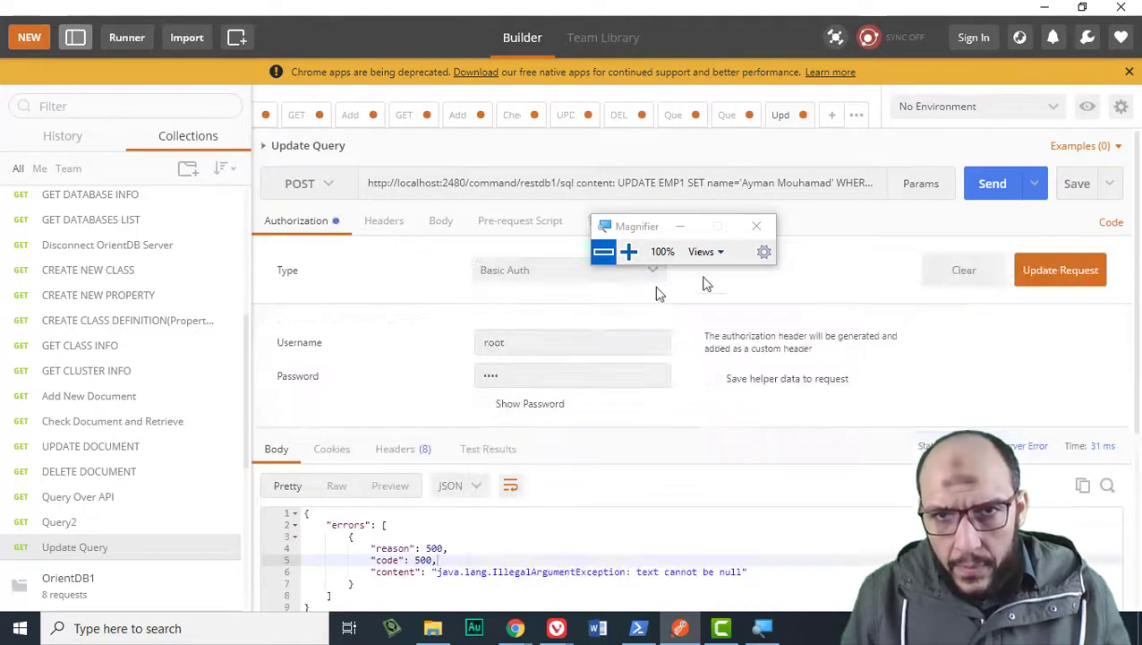
left_click(995, 184)
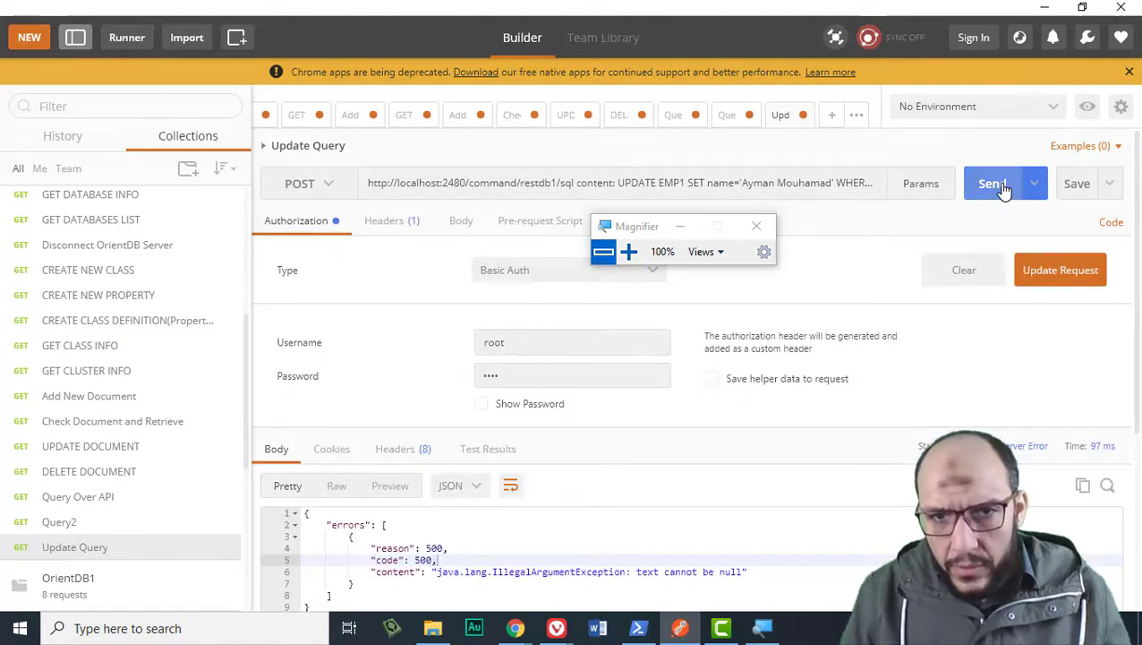
left_click(995, 184)
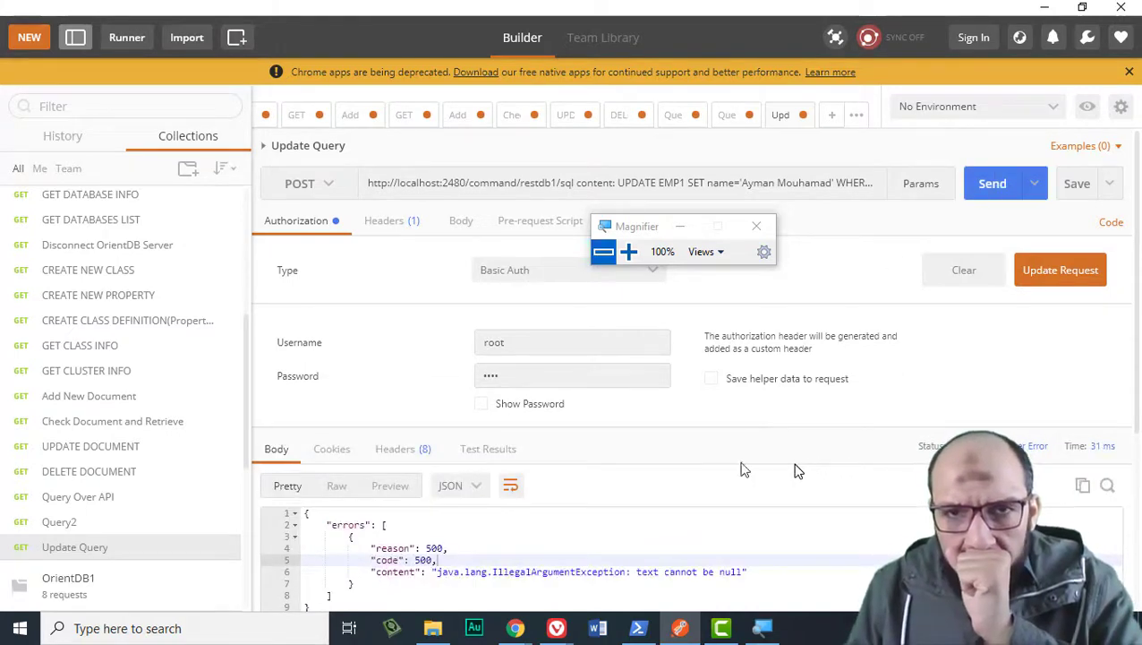
left_click(638, 192)
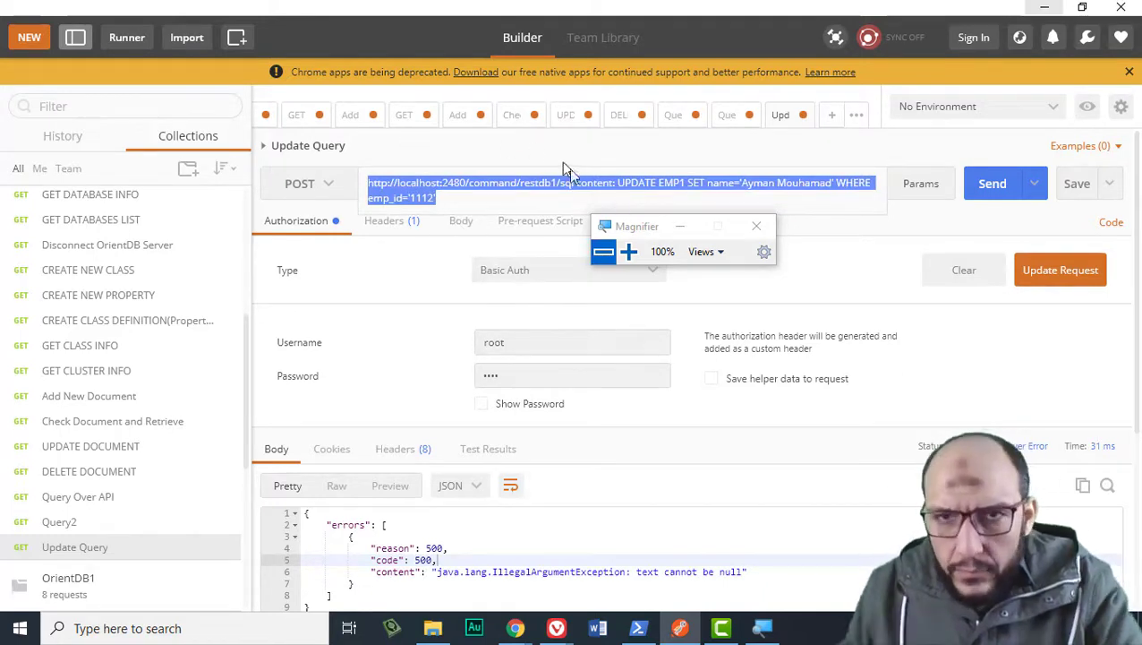
Replace ' content: ' with '/' so UPDATE directly follows sql/, and resend.
left_click(622, 186)
double_click(595, 183)
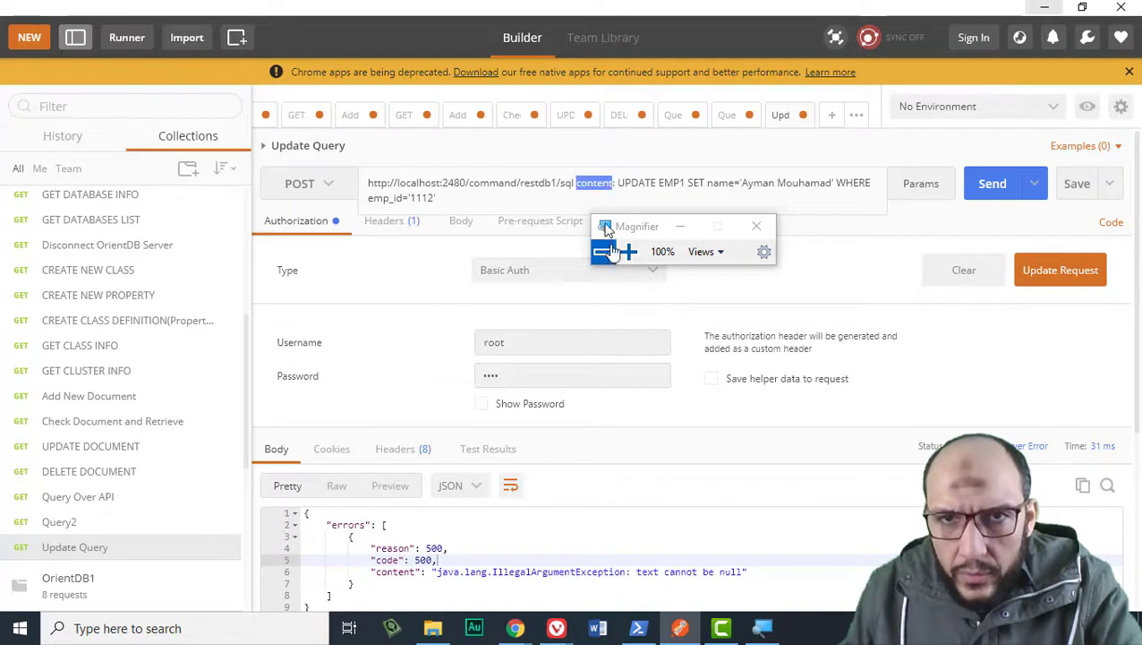
key("BackSpace")
key("Delete")
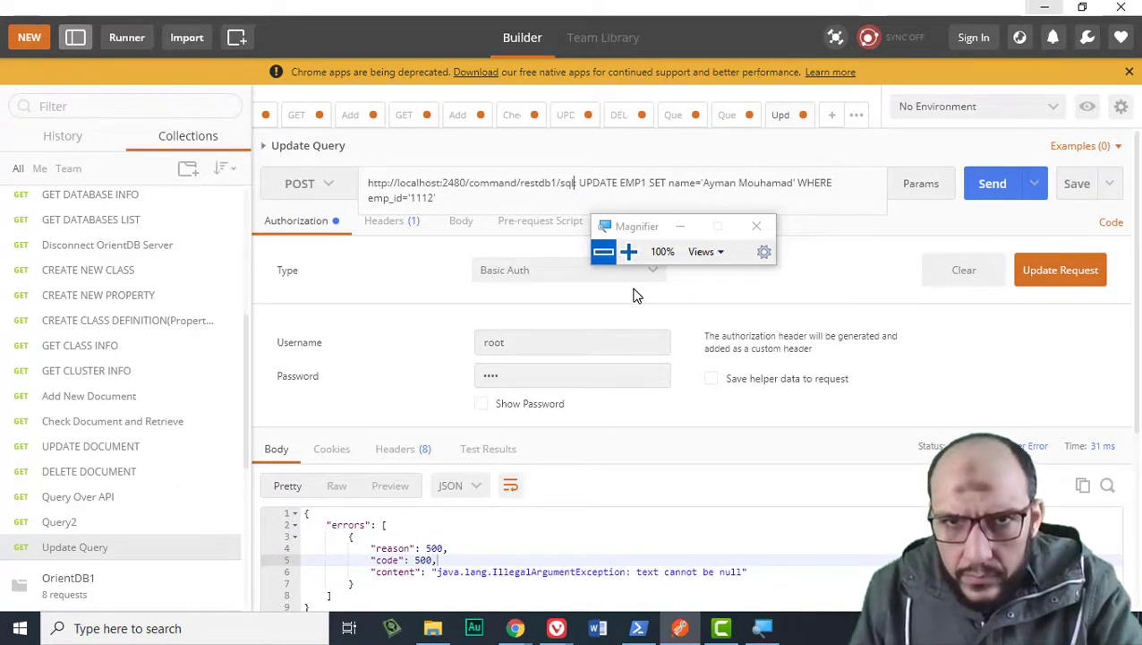
key("Delete")
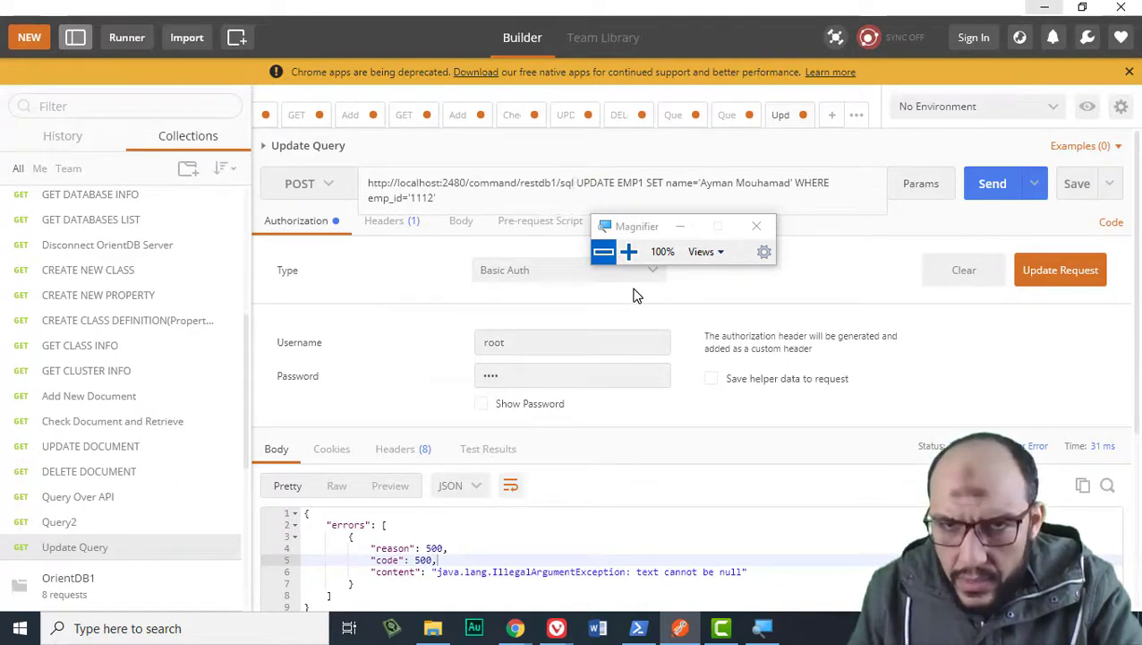
type("/")
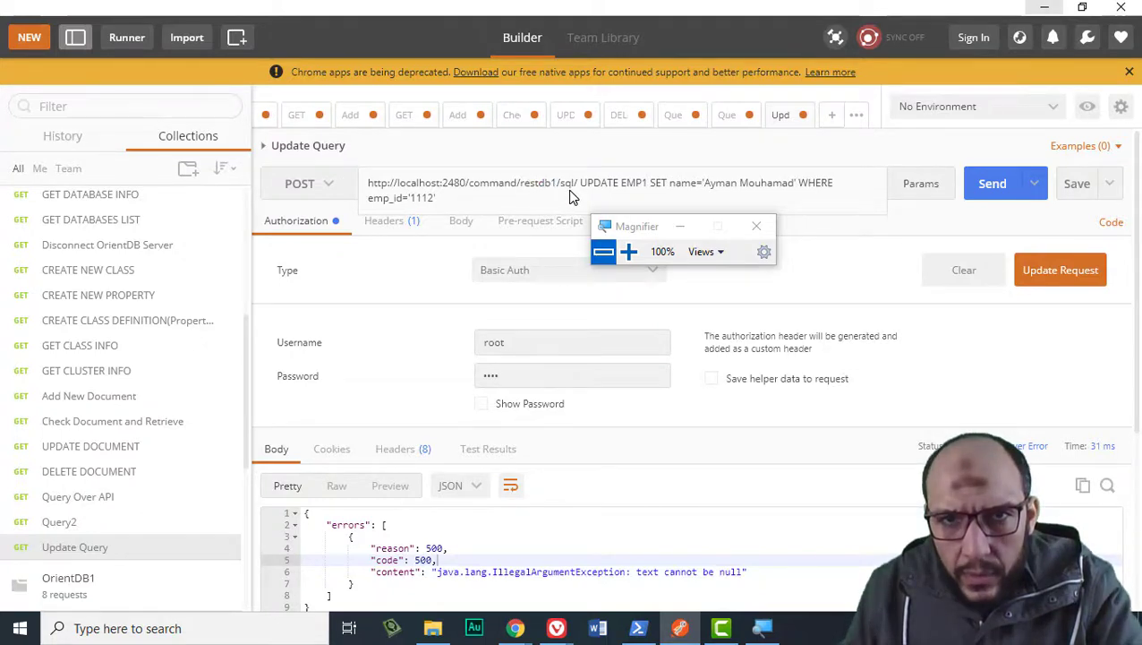
key("Delete")
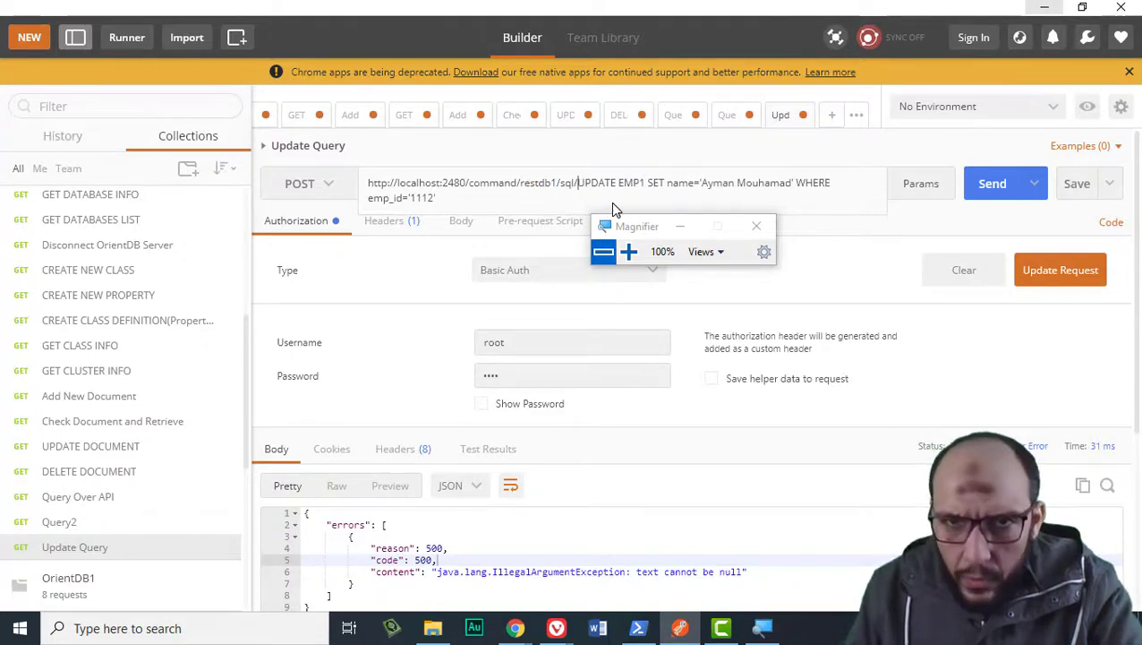
left_click(1003, 198)
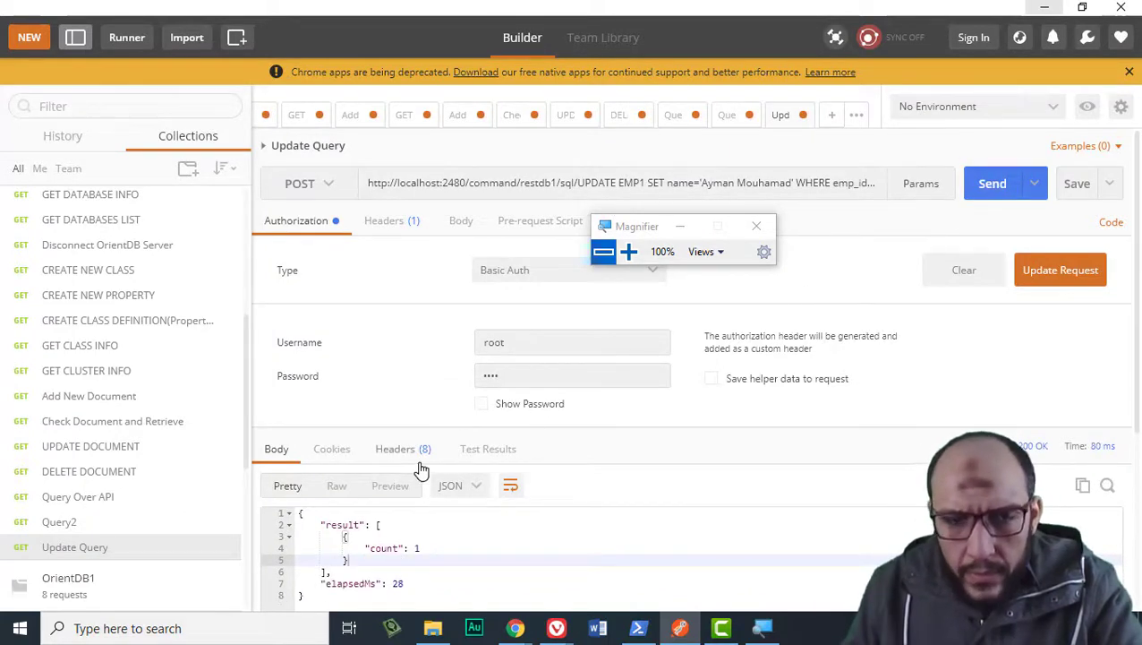
triple_click(582, 186)
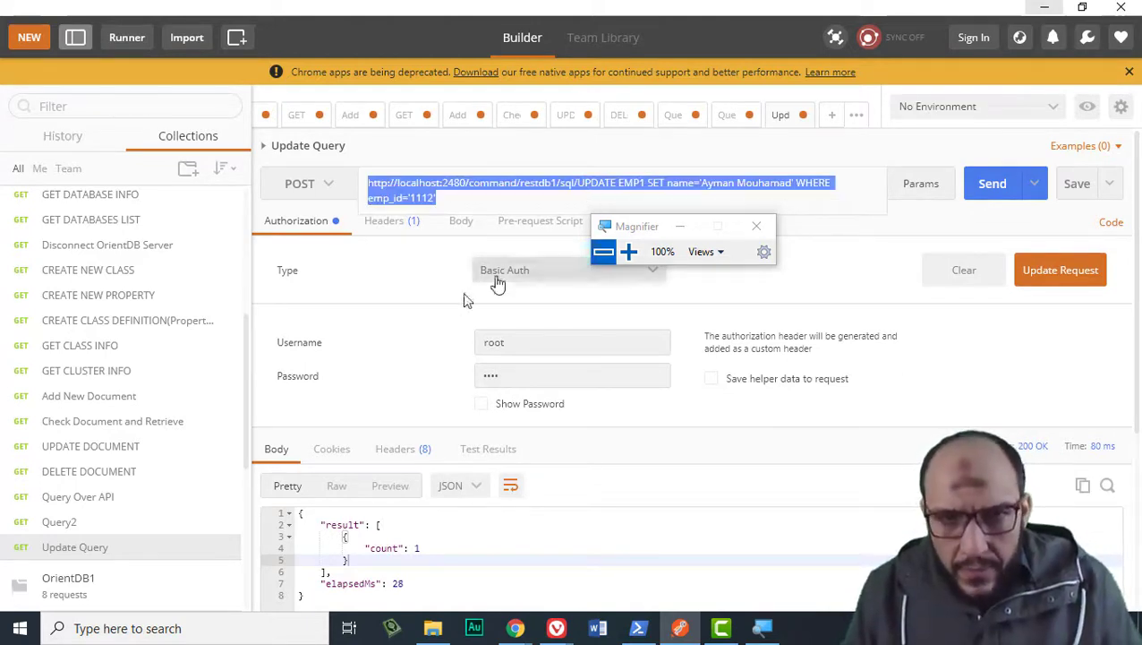